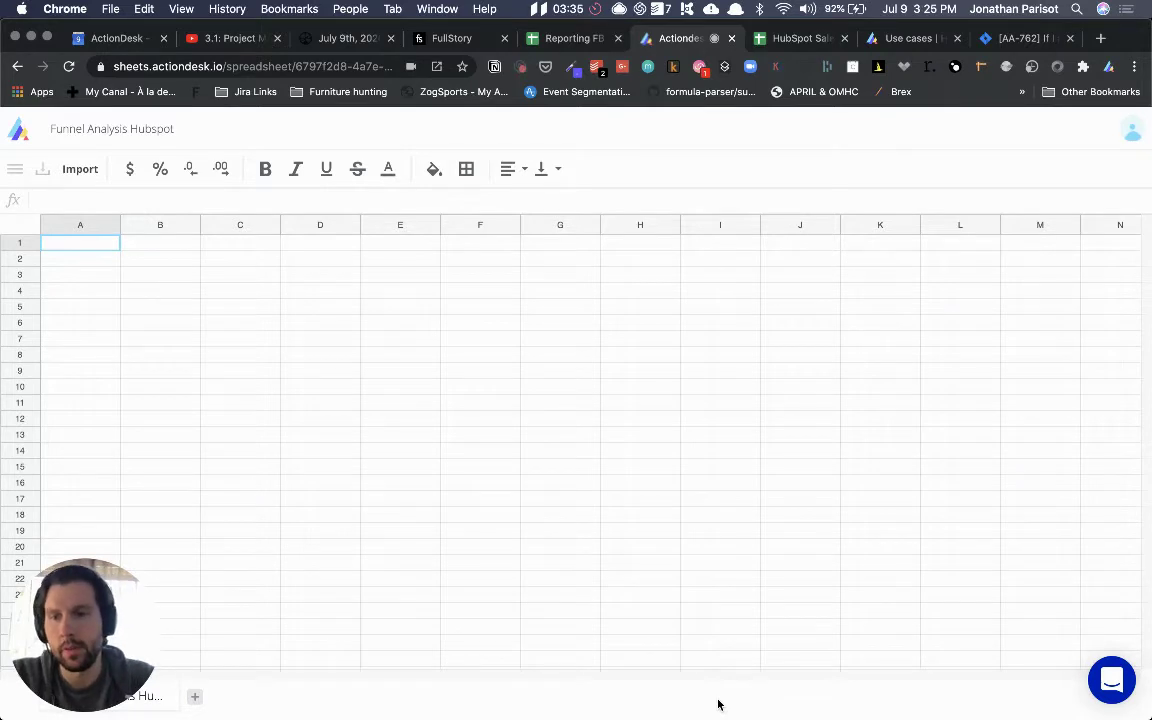
Enter the heading "Month" in cell B3 and the value 2020_5 below it in B4
{"action": "left_click", "coordinate": [174, 269]}
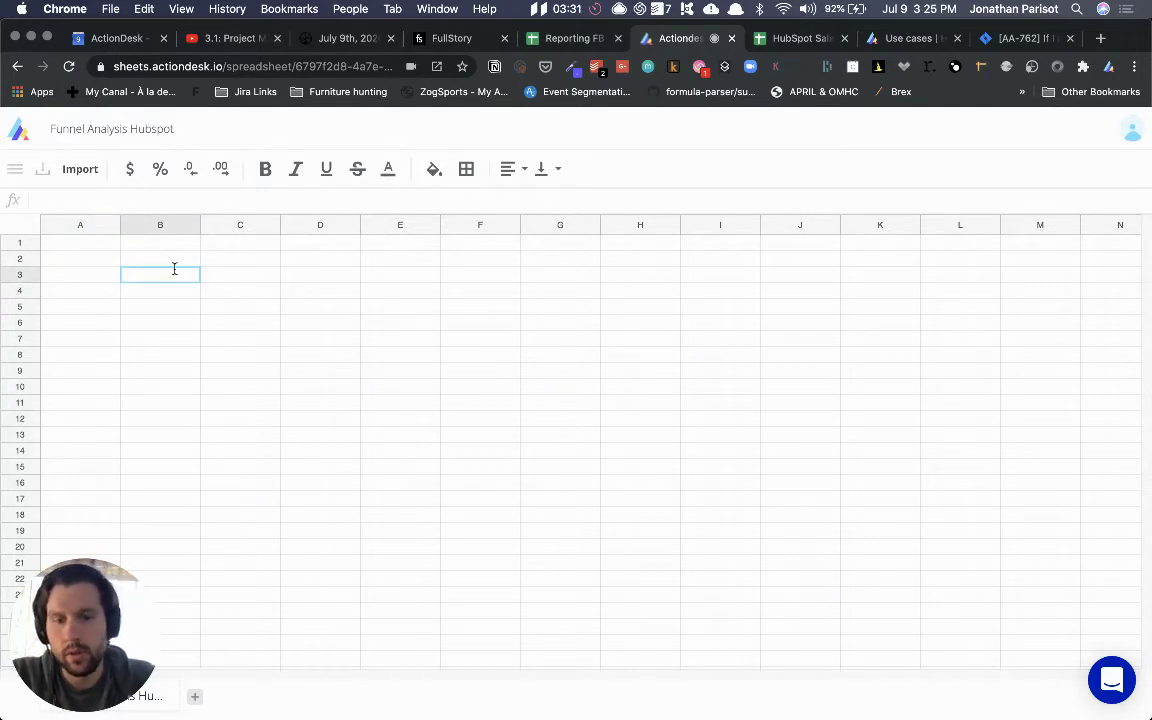
{"action": "type", "text": "Month"}
{"action": "key", "text": "Return"}
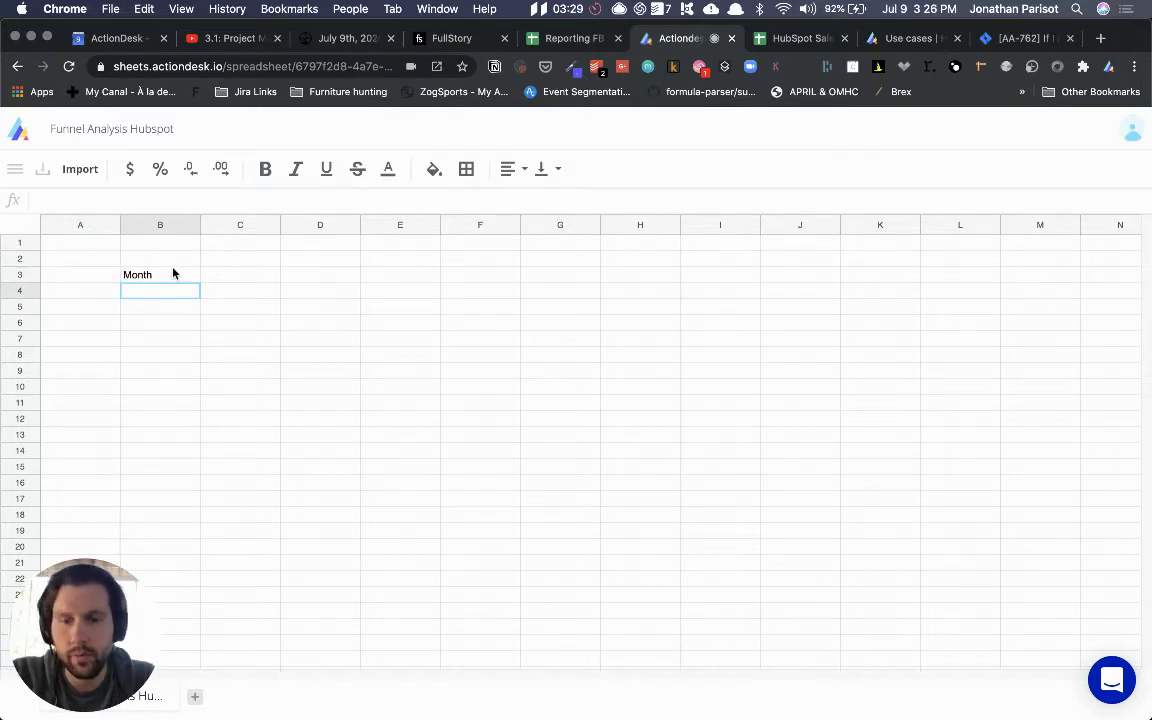
{"action": "type", "text": "2020"}
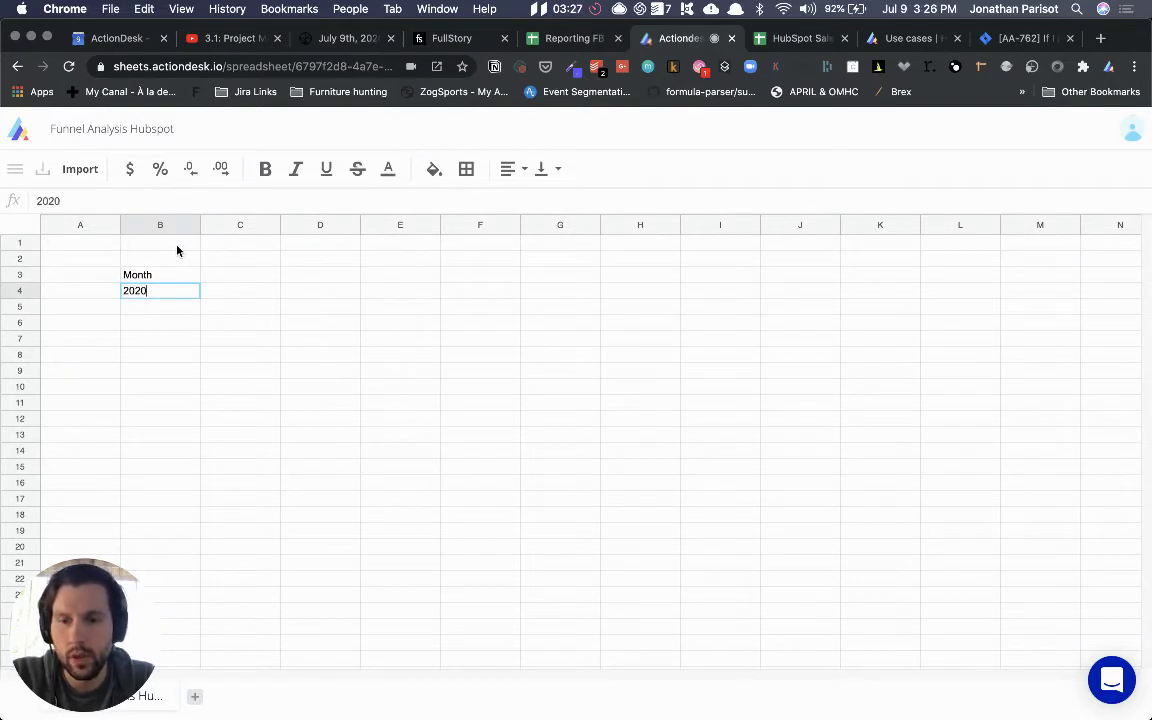
{"action": "type", "text": "_5"}
{"action": "key", "text": "Return"}
{"action": "key", "text": "Up"}
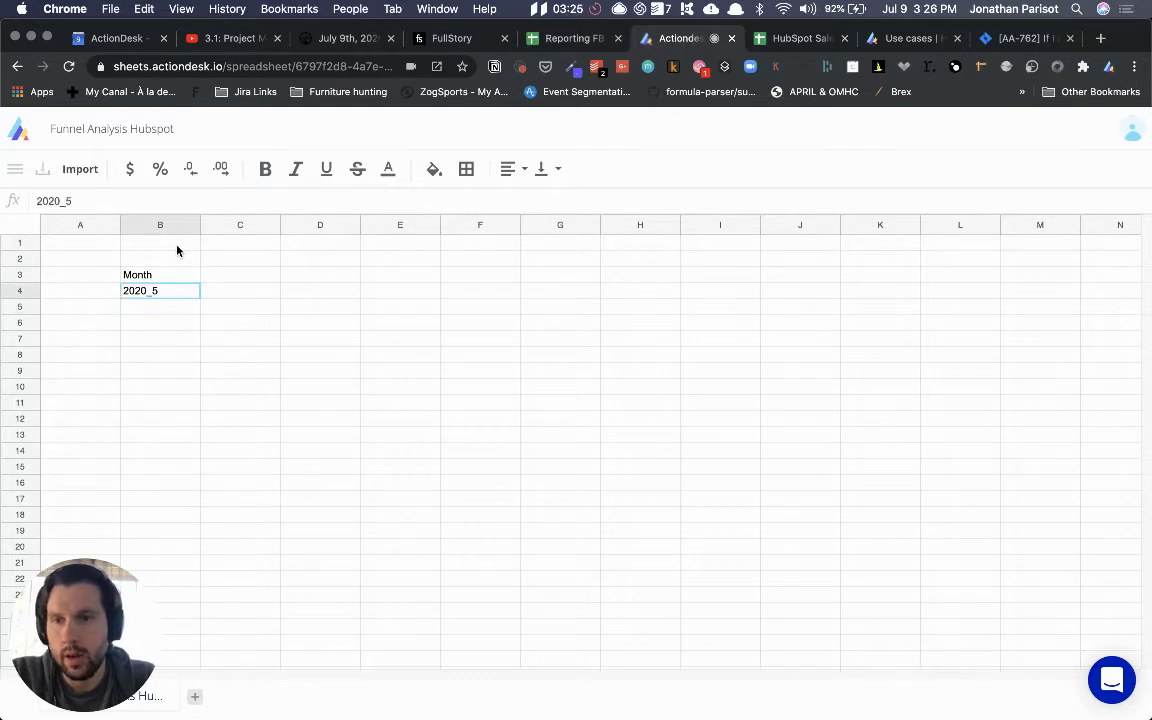
Copy the 2020_5 value from B4 into cells B5 through B9
{"action": "key", "text": "Up"}
{"action": "key", "text": "Right"}
{"action": "left_click", "coordinate": [177, 251]}
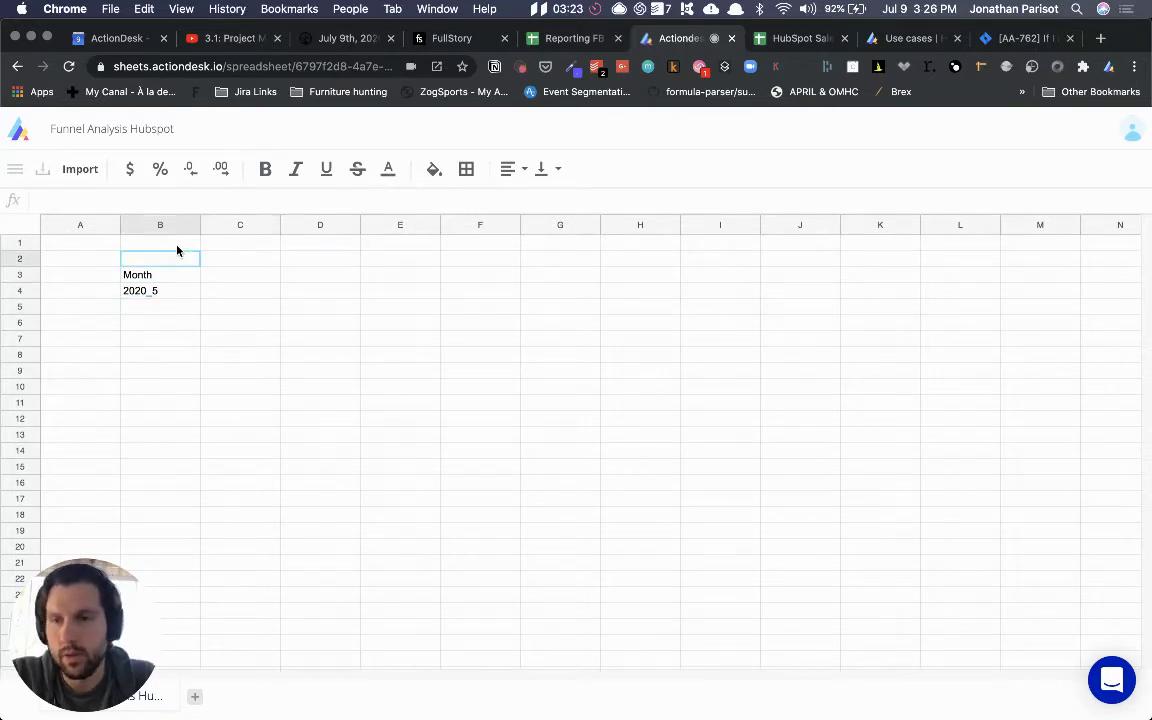
{"action": "key", "text": "Down"}
{"action": "key", "text": "Down"}
{"action": "key", "text": "super+c"}
{"action": "key", "text": "Down"}
{"action": "key", "text": "super+v"}
{"action": "key", "text": "Down"}
{"action": "key", "text": "super+v"}
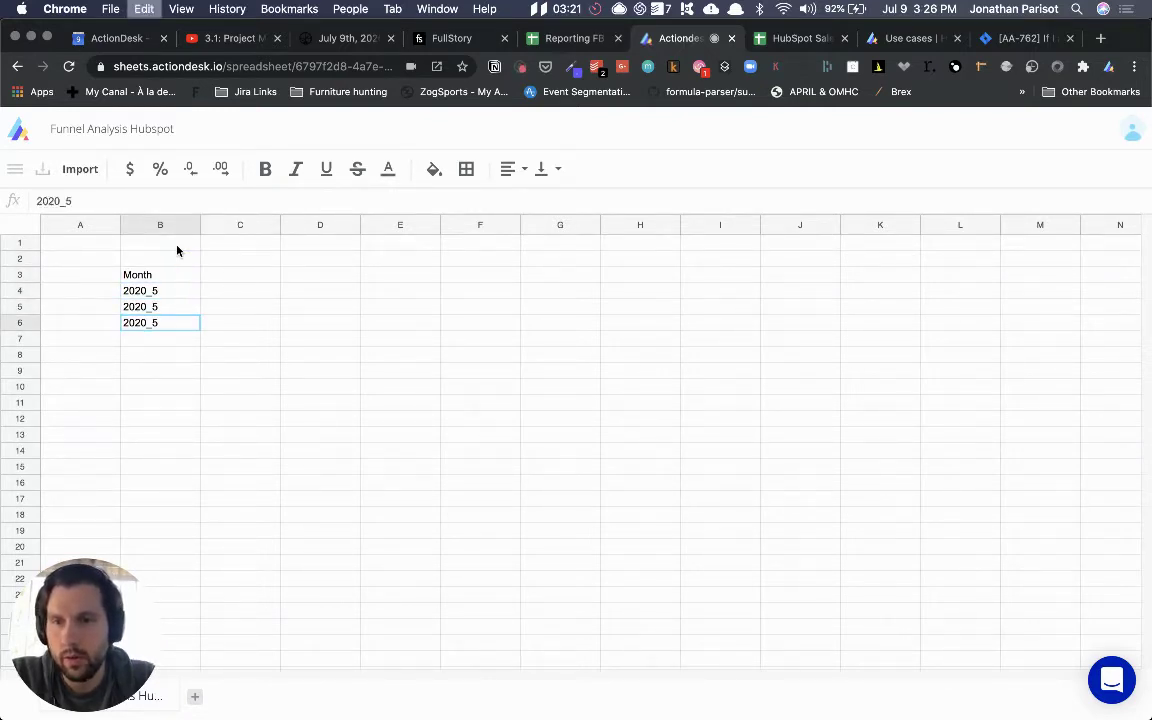
{"action": "key", "text": "Down"}
{"action": "key", "text": "super+v"}
{"action": "key", "text": "Down"}
{"action": "key", "text": "super+v"}
{"action": "key", "text": "Down"}
{"action": "key", "text": "super+v"}
Change the month in B5 to 2020_4 and the month in B6 to 2020_3
{"action": "key", "text": "Up"}
{"action": "key", "text": "Up"}
{"action": "key", "text": "Up"}
{"action": "key", "text": "Up"}
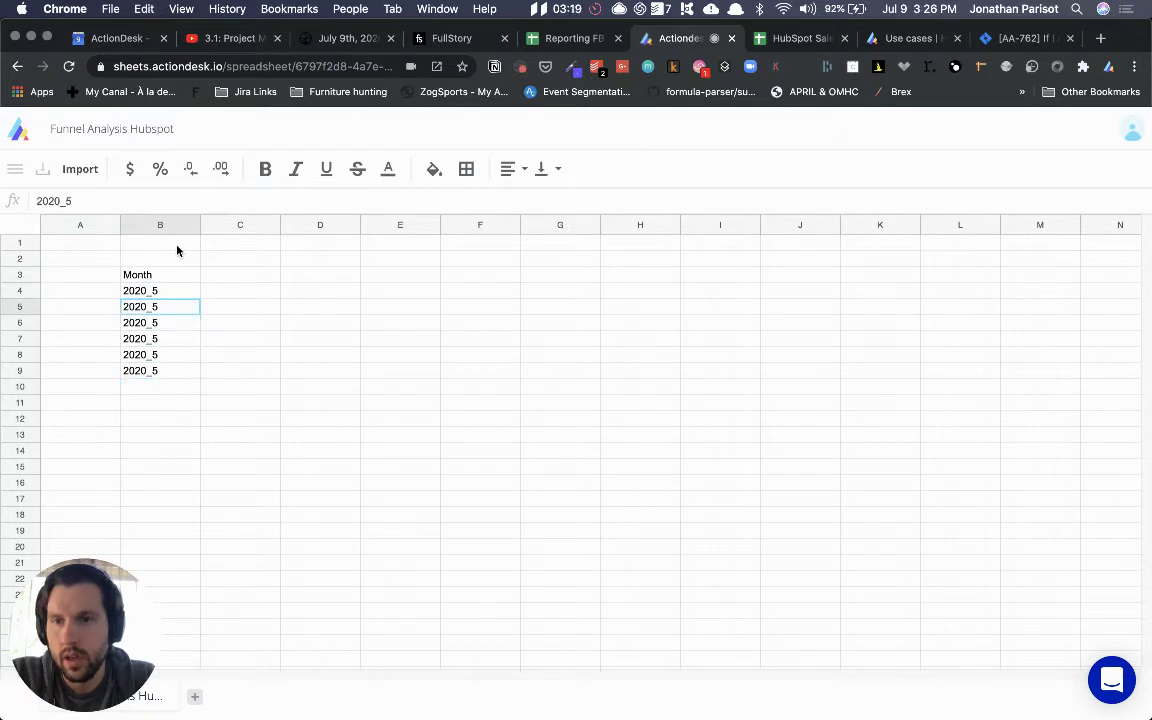
{"action": "key", "text": "Return"}
{"action": "key", "text": "BackSpace"}
{"action": "type", "text": "4"}
{"action": "key", "text": "Return"}
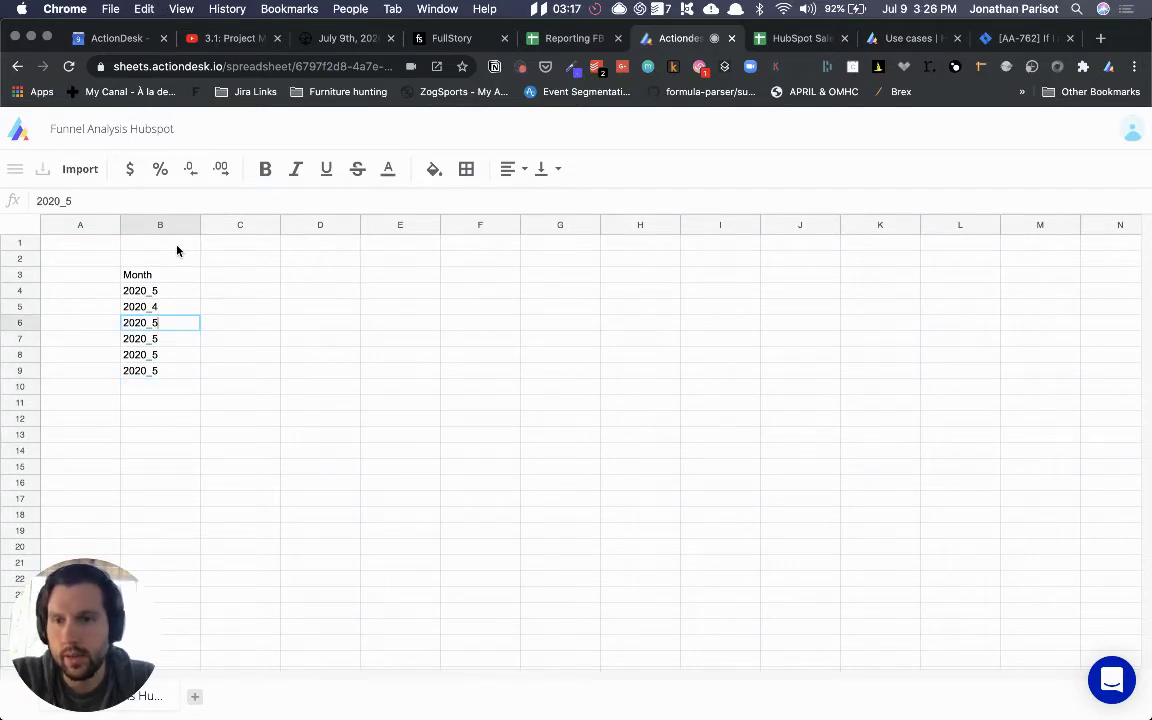
{"action": "key", "text": "Return"}
{"action": "key", "text": "BackSpace"}
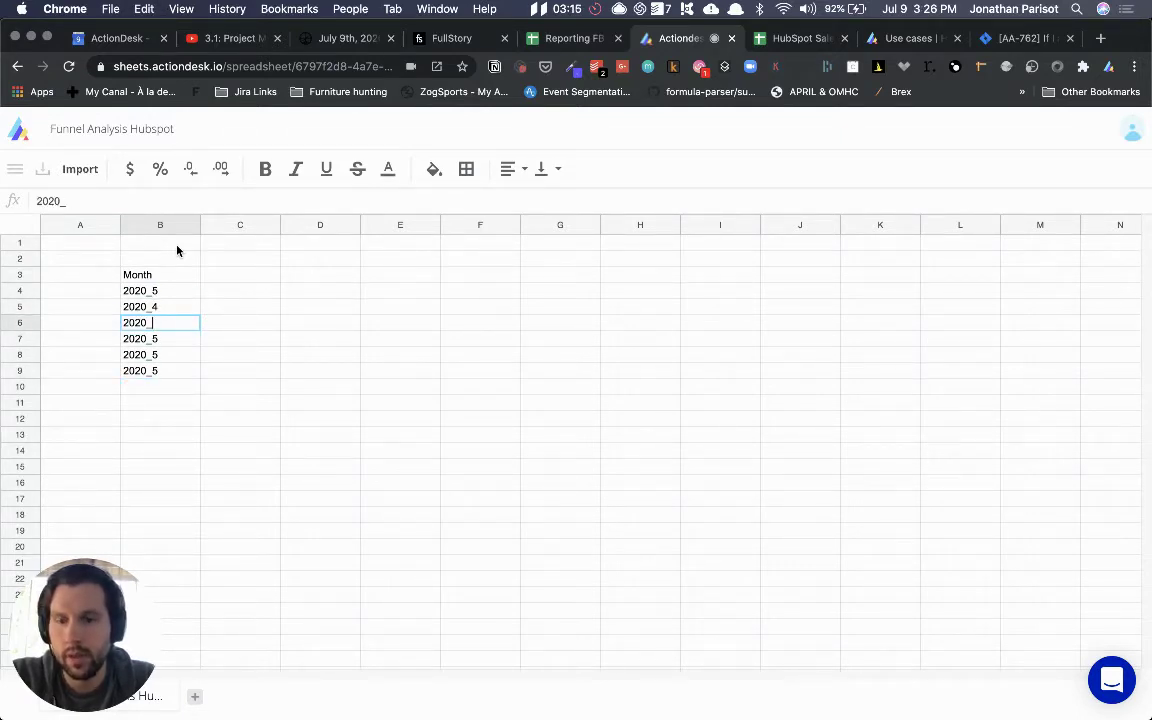
{"action": "type", "text": "3"}
{"action": "key", "text": "Return"}
Change the month in B7 to 2020_2 and the month in B8 to 2020_1
{"action": "key", "text": "Up"}
{"action": "key", "text": "Up"}
{"action": "key", "text": "Up"}
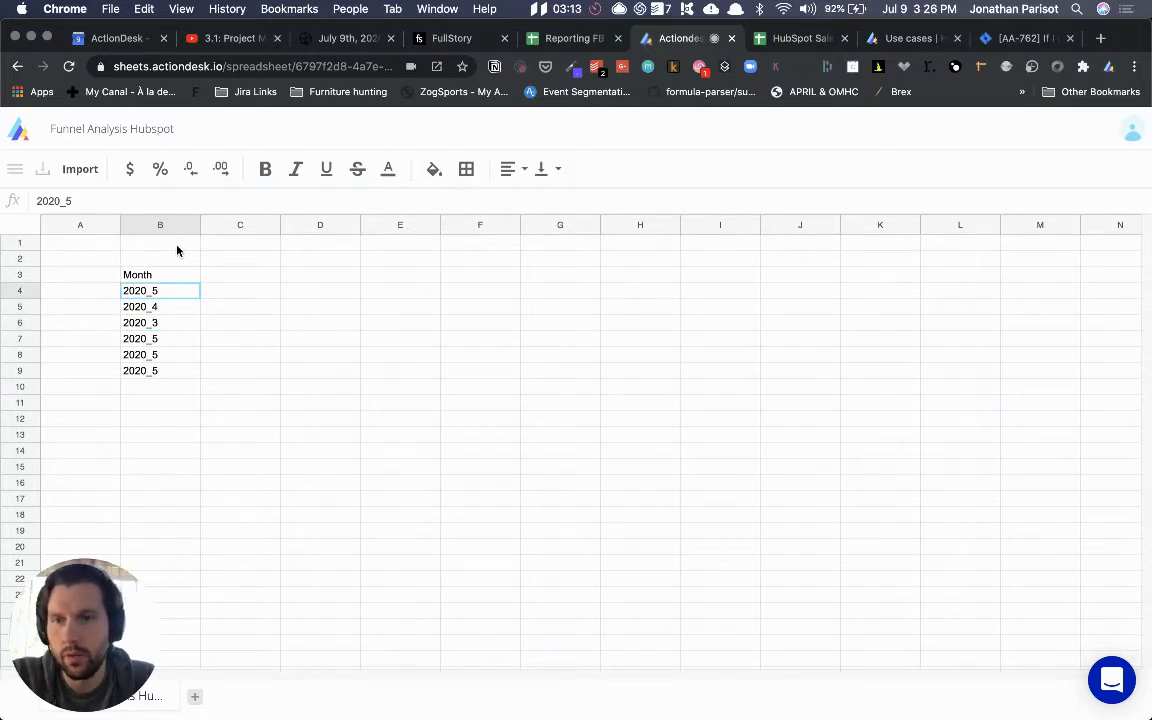
{"action": "key", "text": "Down"}
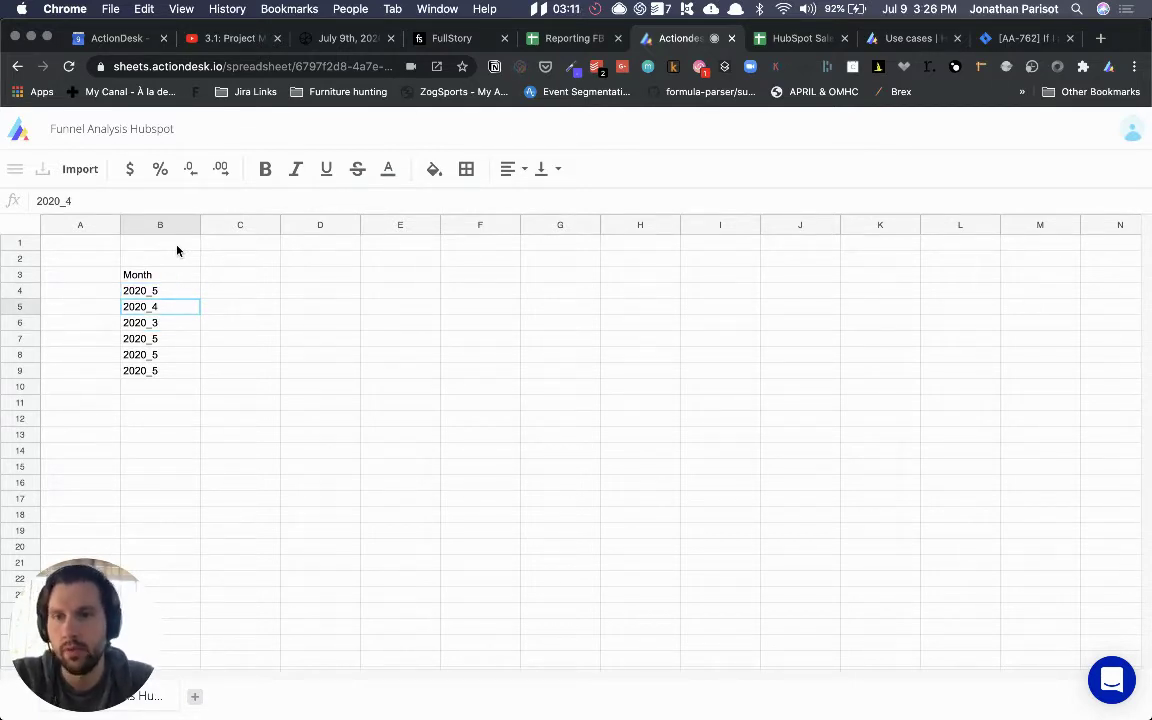
{"action": "key", "text": "Down"}
{"action": "key", "text": "Down"}
{"action": "key", "text": "Return"}
{"action": "key", "text": "BackSpace"}
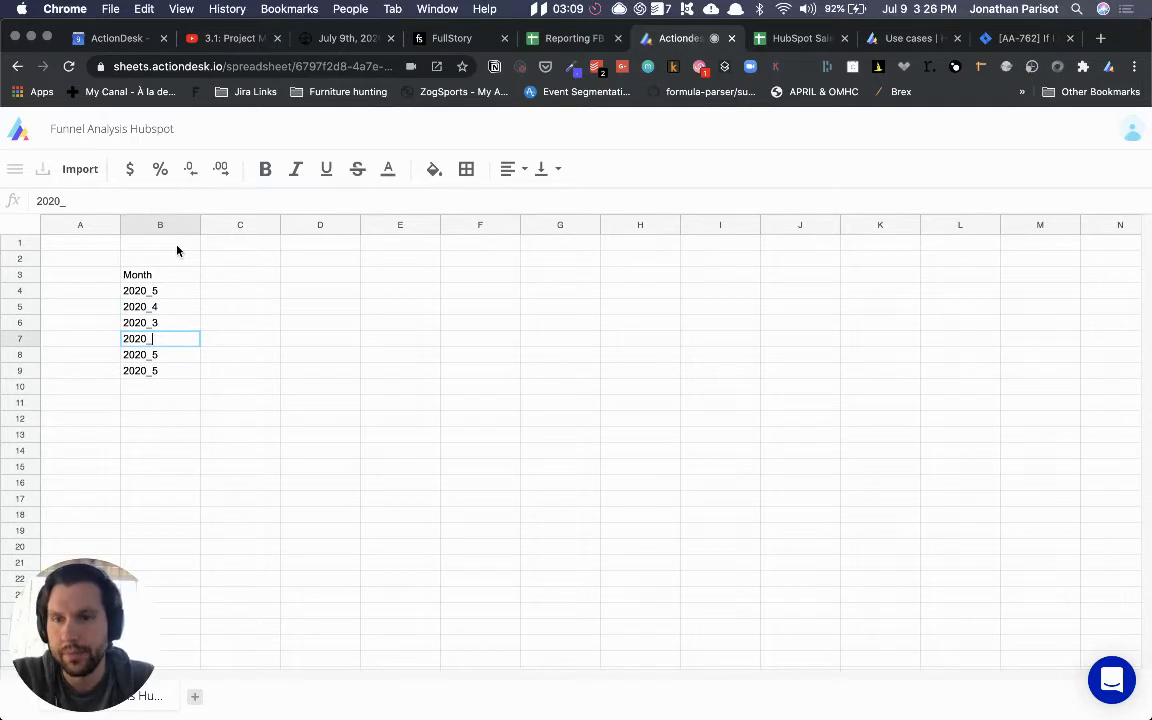
{"action": "type", "text": "2"}
{"action": "key", "text": "Return"}
{"action": "key", "text": "Return"}
{"action": "key", "text": "BackSpace"}
{"action": "type", "text": "1"}
{"action": "key", "text": "Return"}
Change the month in B9 to 2019_12
{"action": "key", "text": "Return"}
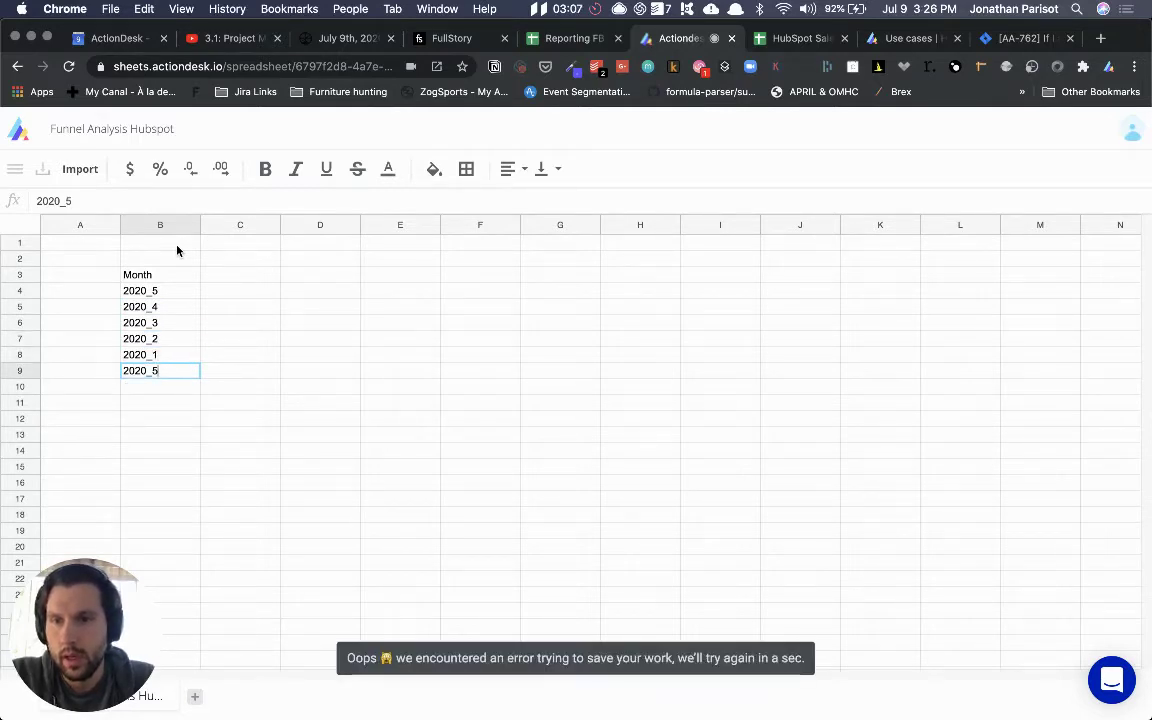
{"action": "key", "text": "BackSpace"}
{"action": "key", "text": "BackSpace"}
{"action": "key", "text": "BackSpace"}
{"action": "key", "text": "BackSpace"}
{"action": "type", "text": "19"}
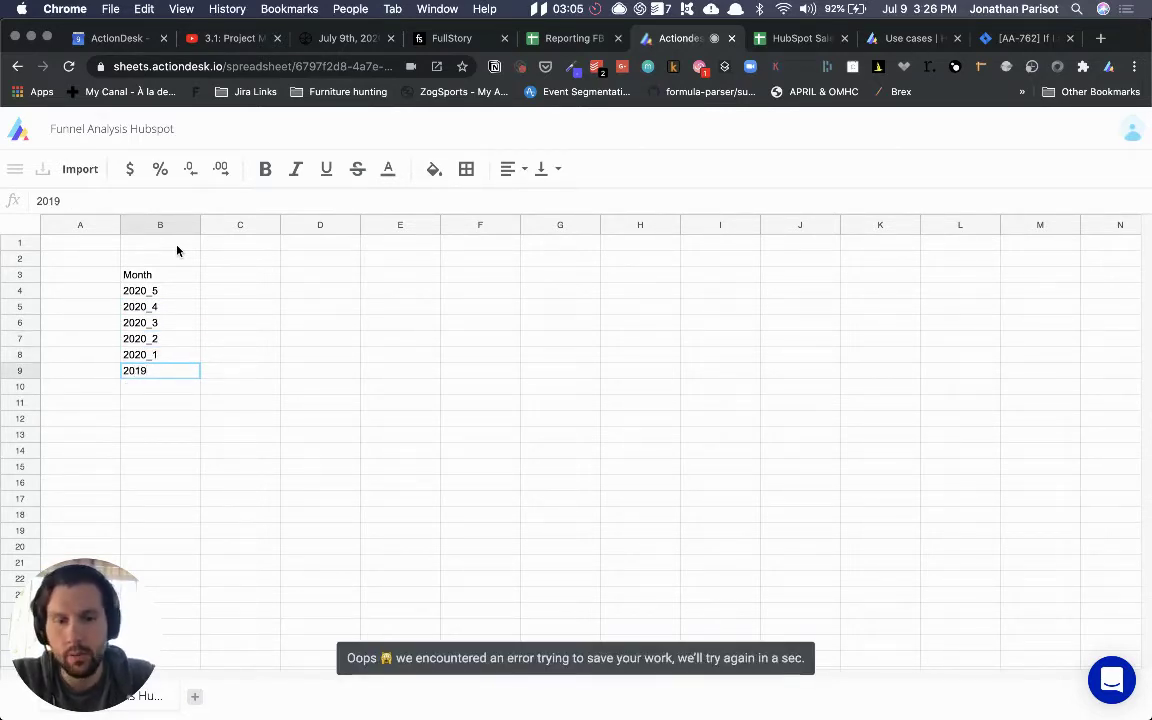
{"action": "type", "text": "_12"}
{"action": "key", "text": "Tab"}
Reload the spreadsheet page
{"action": "key", "text": "super+Up"}
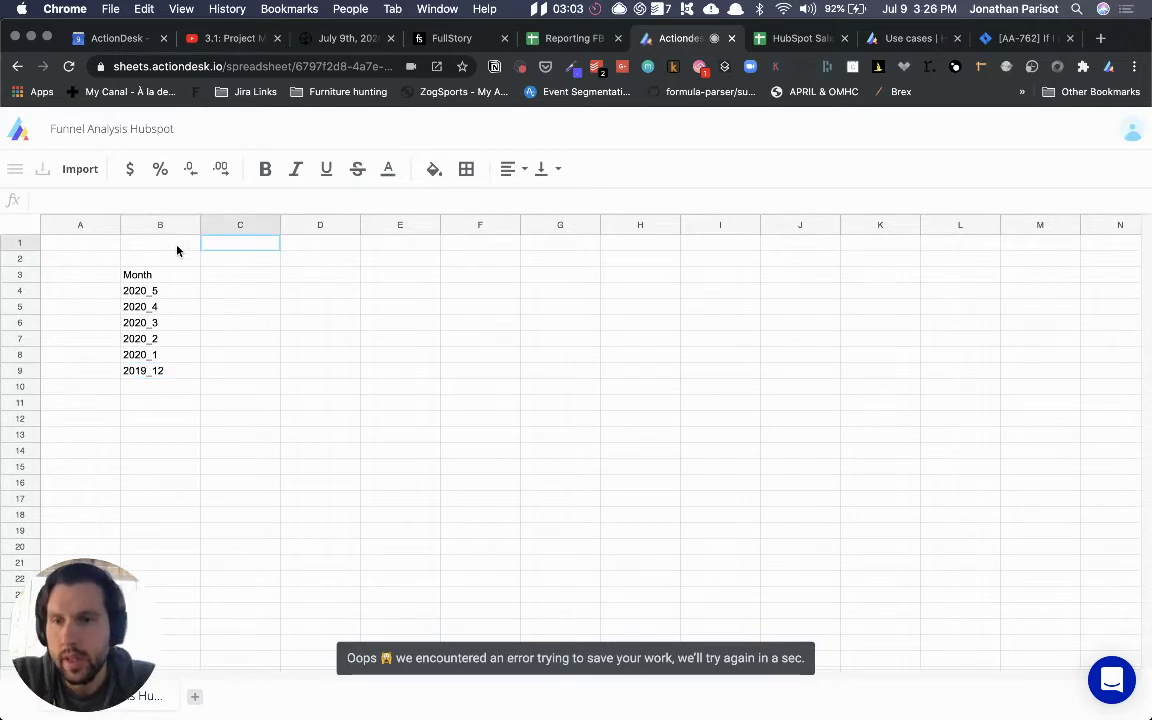
{"action": "key", "text": "Down"}
{"action": "key", "text": "Down"}
{"action": "key", "text": "Left"}
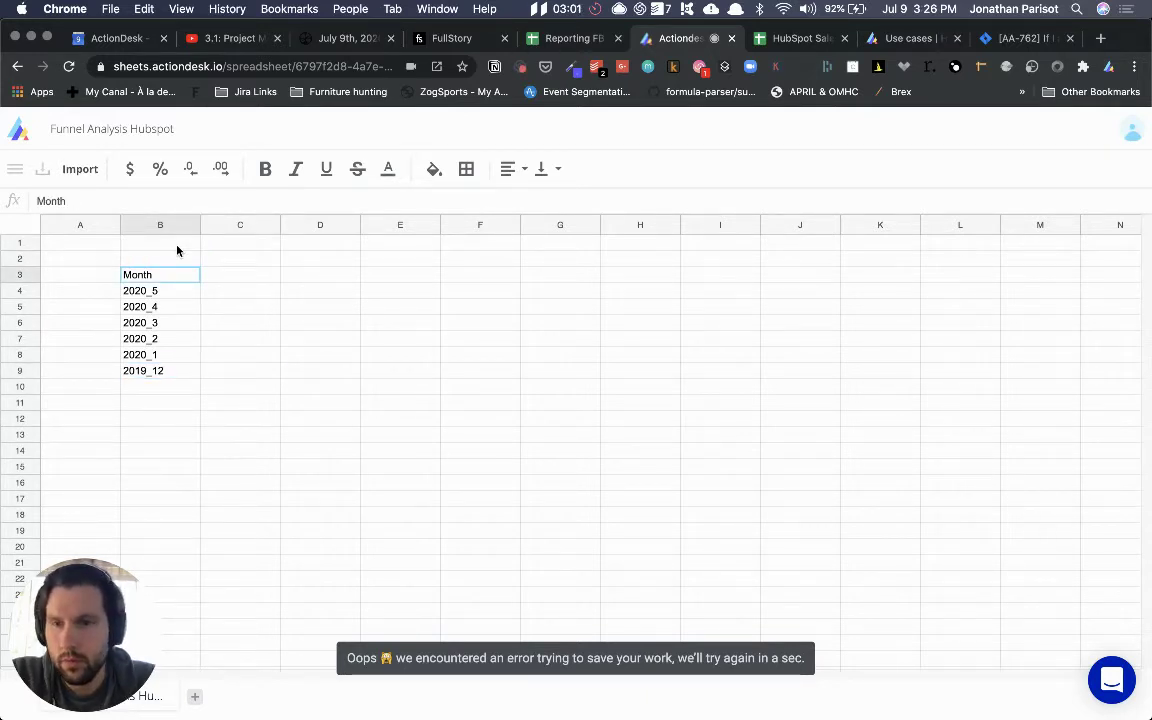
{"action": "key", "text": "super+r"}
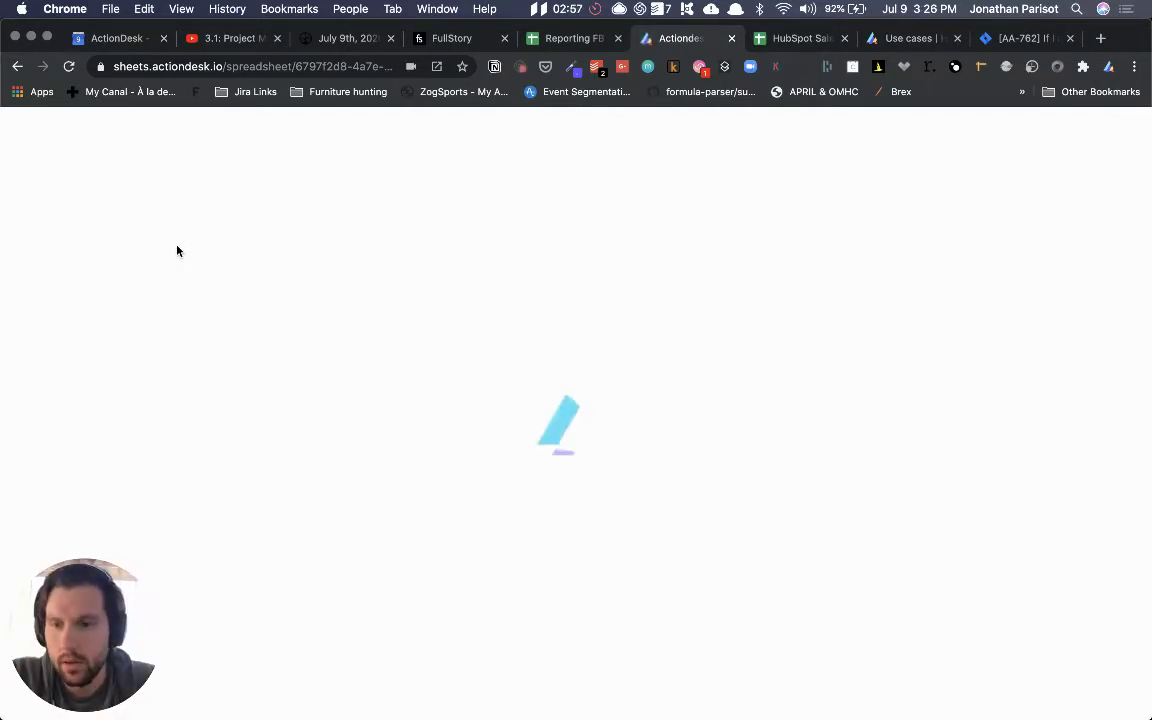
Add the headings "# of contacts" in C3 and "# of deals" in D3
{"action": "left_click", "coordinate": [193, 282]}
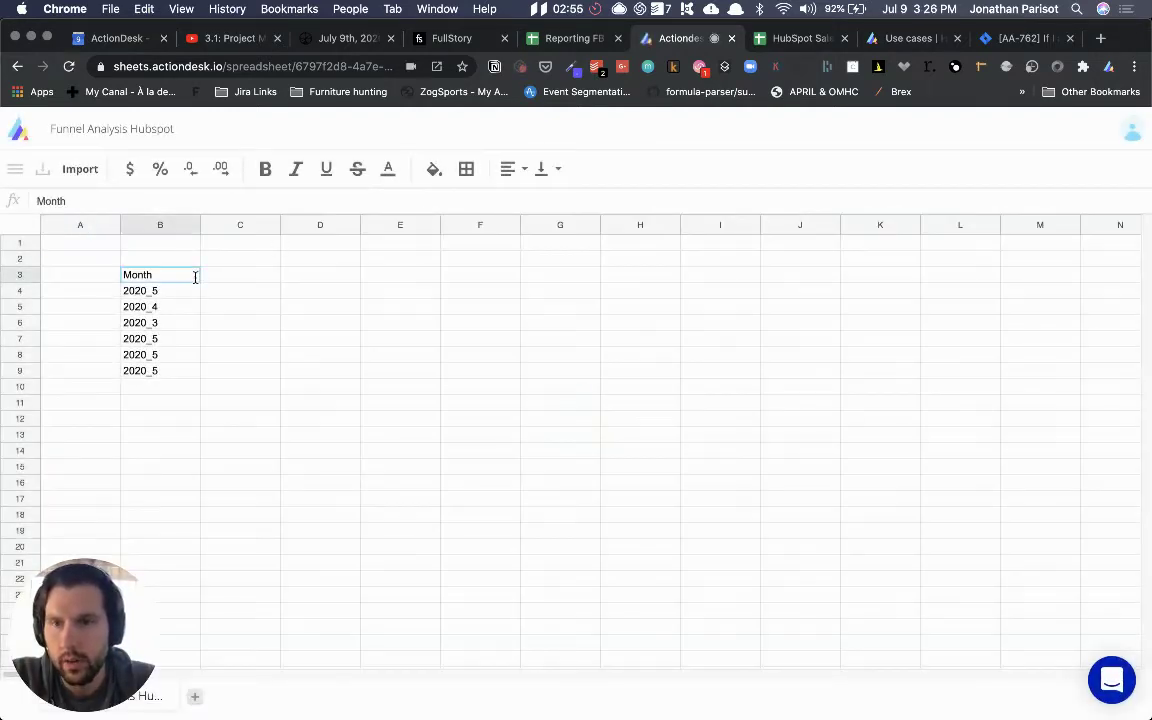
{"action": "key", "text": "Right"}
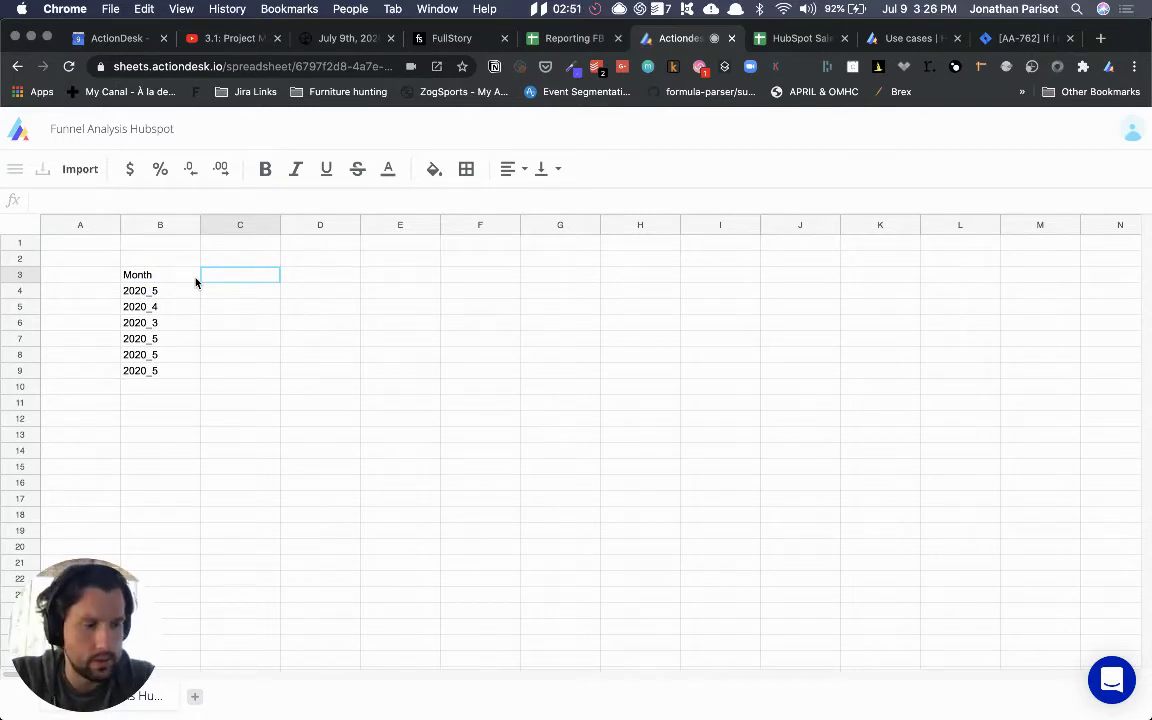
{"action": "type", "text": "# of cont"}
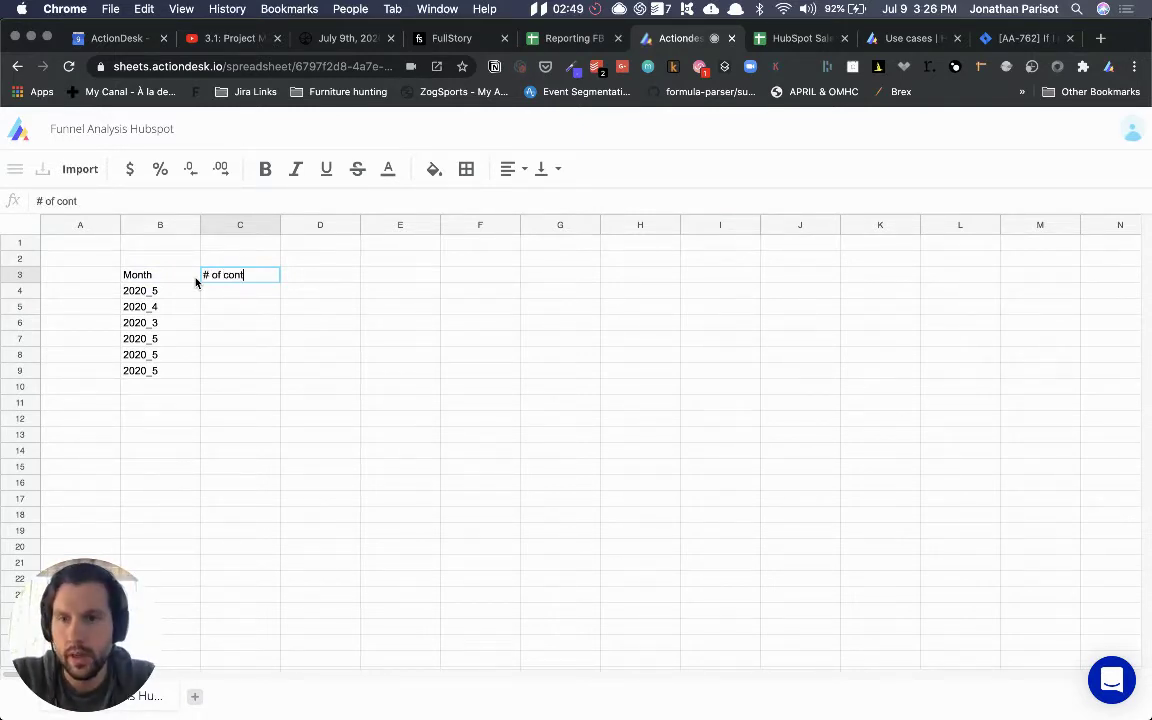
{"action": "type", "text": "acts"}
{"action": "key", "text": "Return"}
{"action": "key", "text": "Up"}
{"action": "key", "text": "Right"}
{"action": "type", "text": "#"}
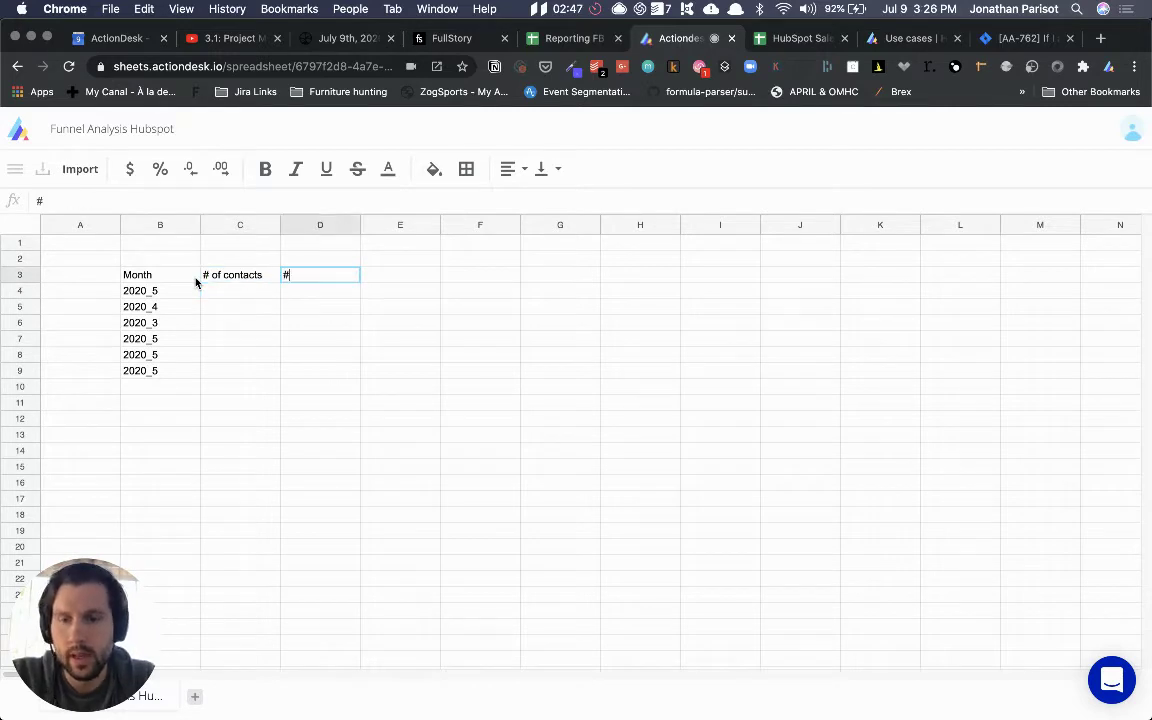
{"action": "type", "text": " of deals"}
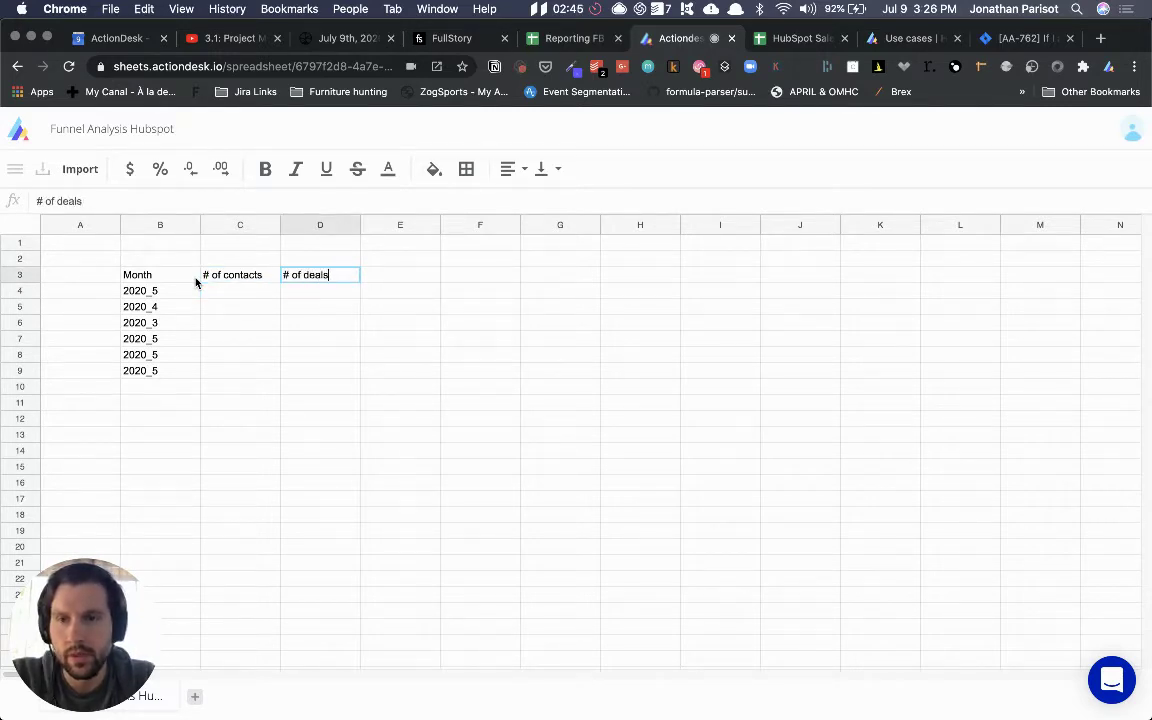
{"action": "key", "text": "Tab"}
Add the heading "Ratio contacts / deals" in E3 and widen column E to fit it
{"action": "type", "text": "Ratio "}
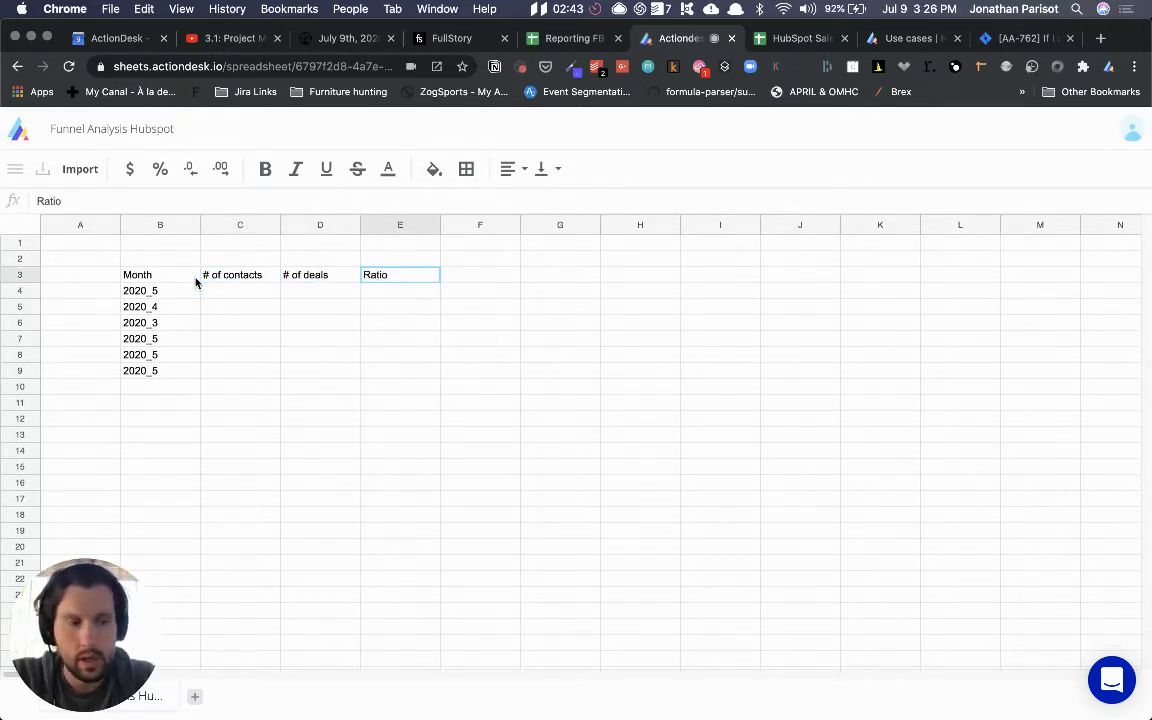
{"action": "type", "text": "contacts / deal"}
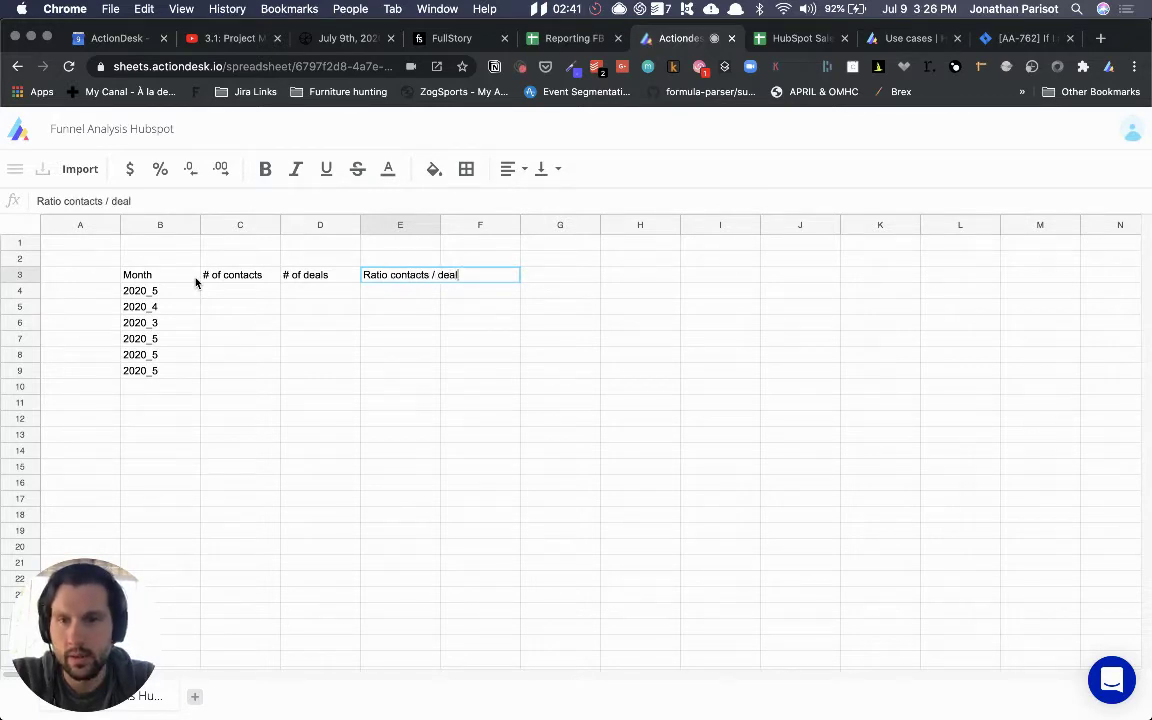
{"action": "type", "text": "s"}
{"action": "key", "text": "Return"}
{"action": "left_click_drag", "start_coordinate": [440, 224], "coordinate": [479, 226]}
Add the heading "# closed won deals" in F3
{"action": "key", "text": "Up"}
{"action": "key", "text": "Right"}
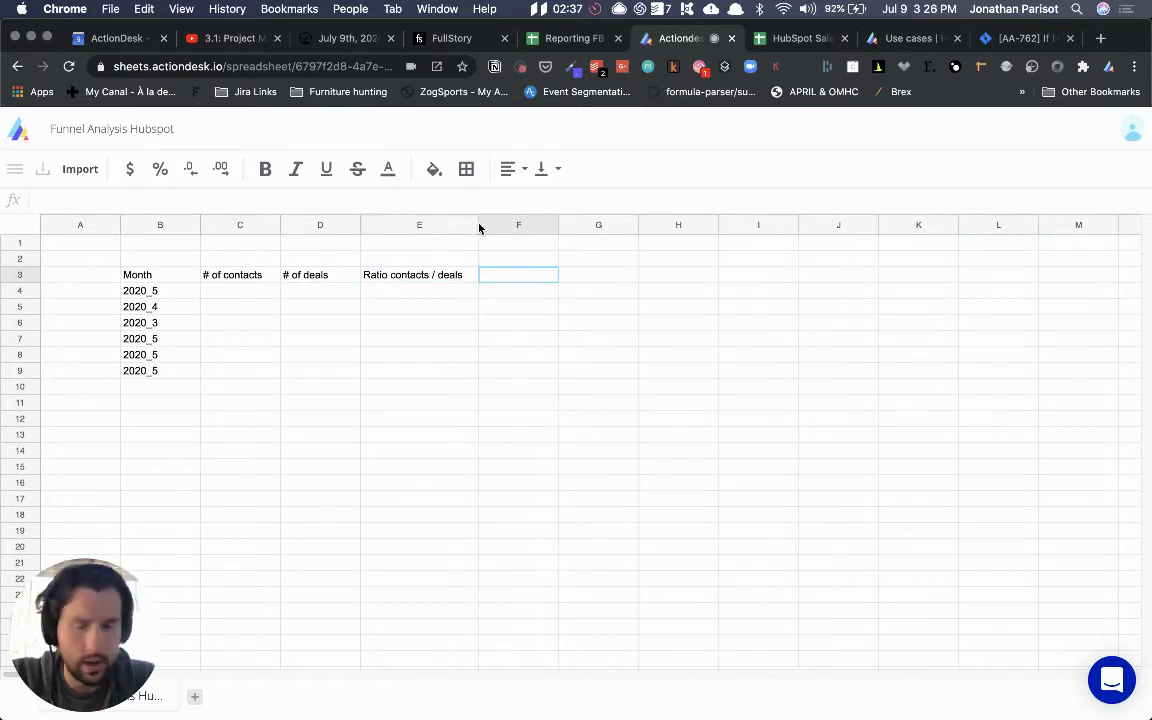
{"action": "type", "text": "# close"}
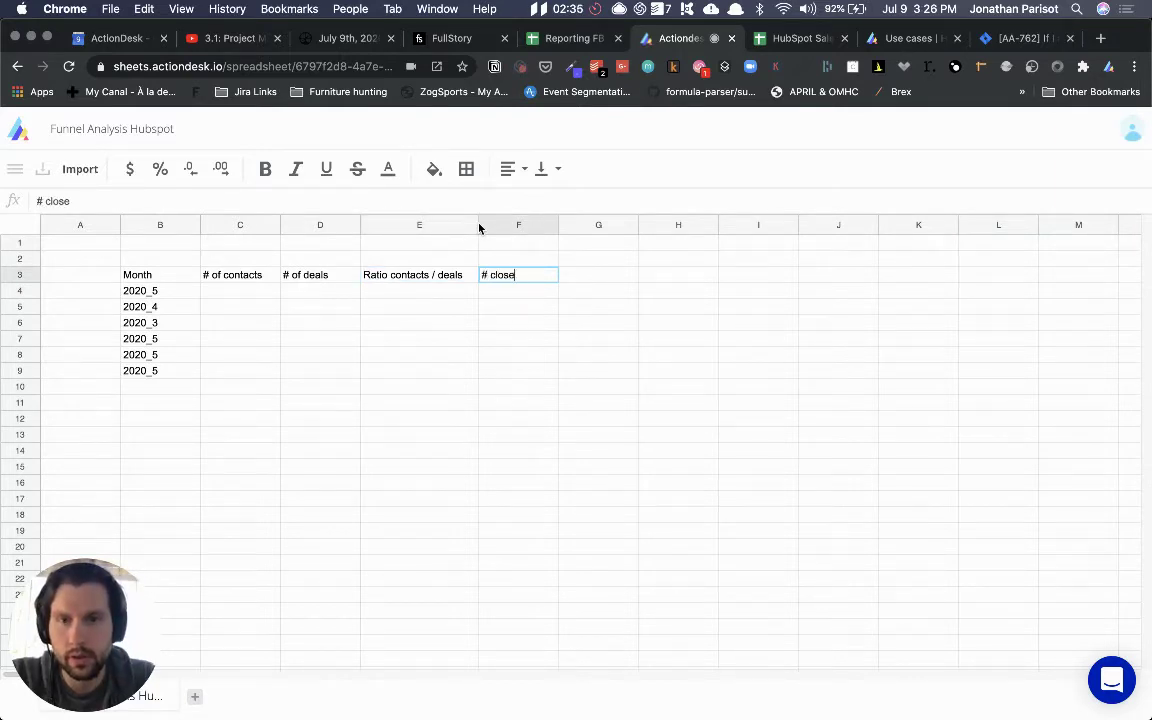
{"action": "type", "text": "d won deals"}
{"action": "key", "text": "Return"}
Copy the F3 heading into G3 and reword the copy to "# closed lost deals"
{"action": "key", "text": "Up"}
{"action": "key", "text": "super+c"}
{"action": "key", "text": "Right"}
{"action": "key", "text": "super+v"}
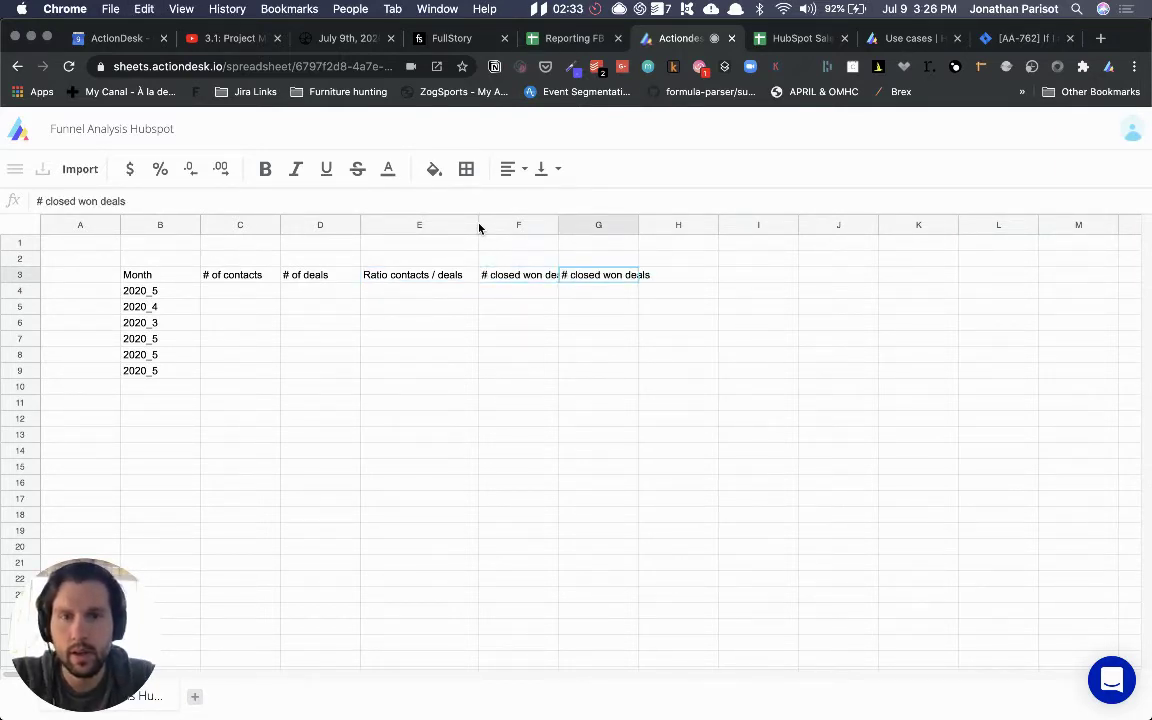
{"action": "key", "text": "Return"}
{"action": "key", "text": "Left"}
{"action": "key", "text": "Left"}
{"action": "key", "text": "Left"}
{"action": "key", "text": "Left"}
{"action": "key", "text": "Left"}
{"action": "key", "text": "Left"}
{"action": "key", "text": "alt+shift+Left"}
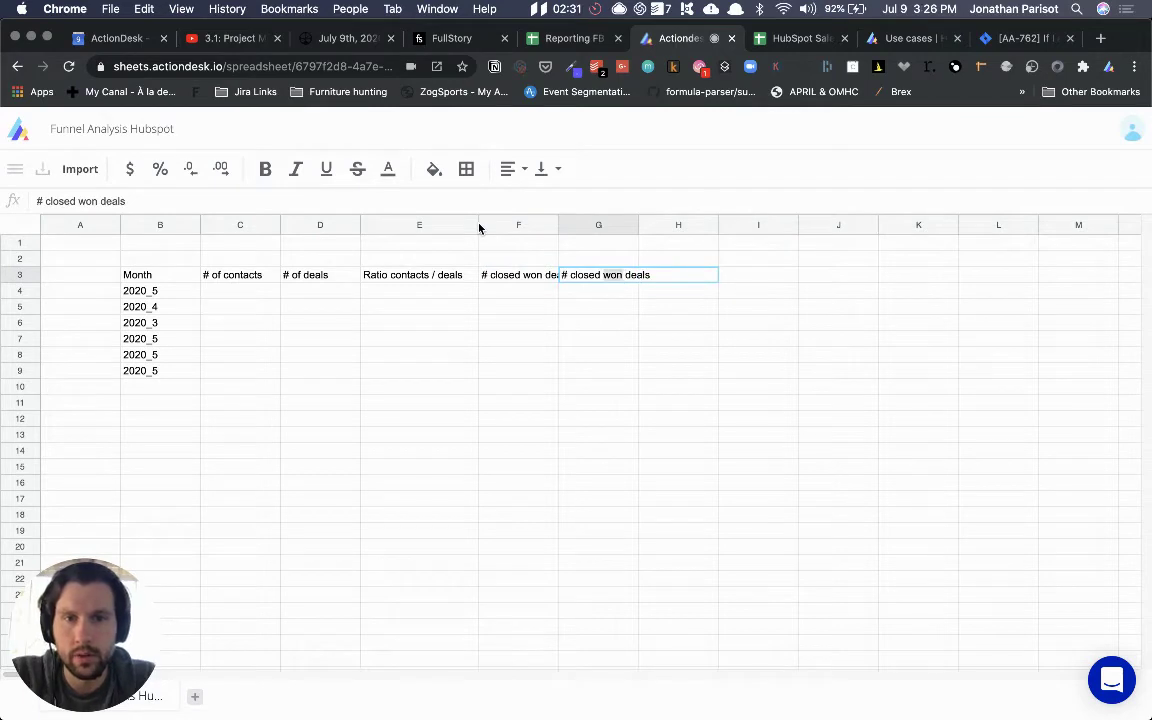
{"action": "type", "text": "lost"}
{"action": "key", "text": "Tab"}
Add the headings "Close rate" in H3 and "Close win rate" in I3
{"action": "type", "text": "C"}
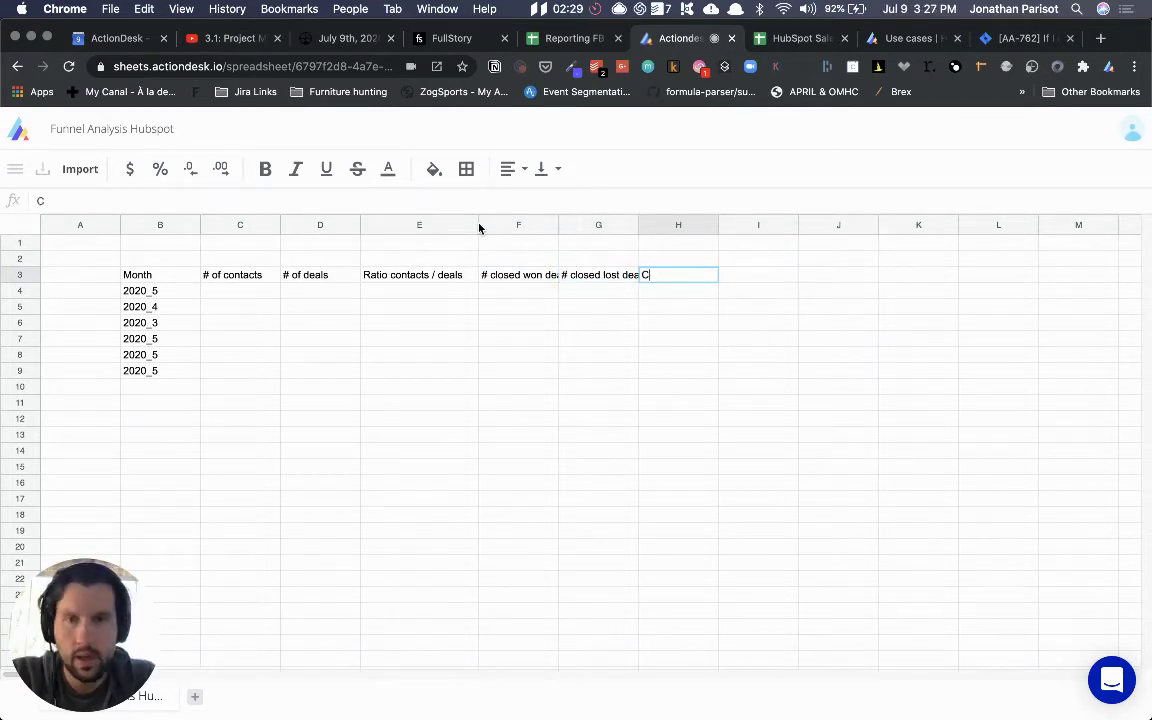
{"action": "type", "text": "lose rate"}
{"action": "key", "text": "Tab"}
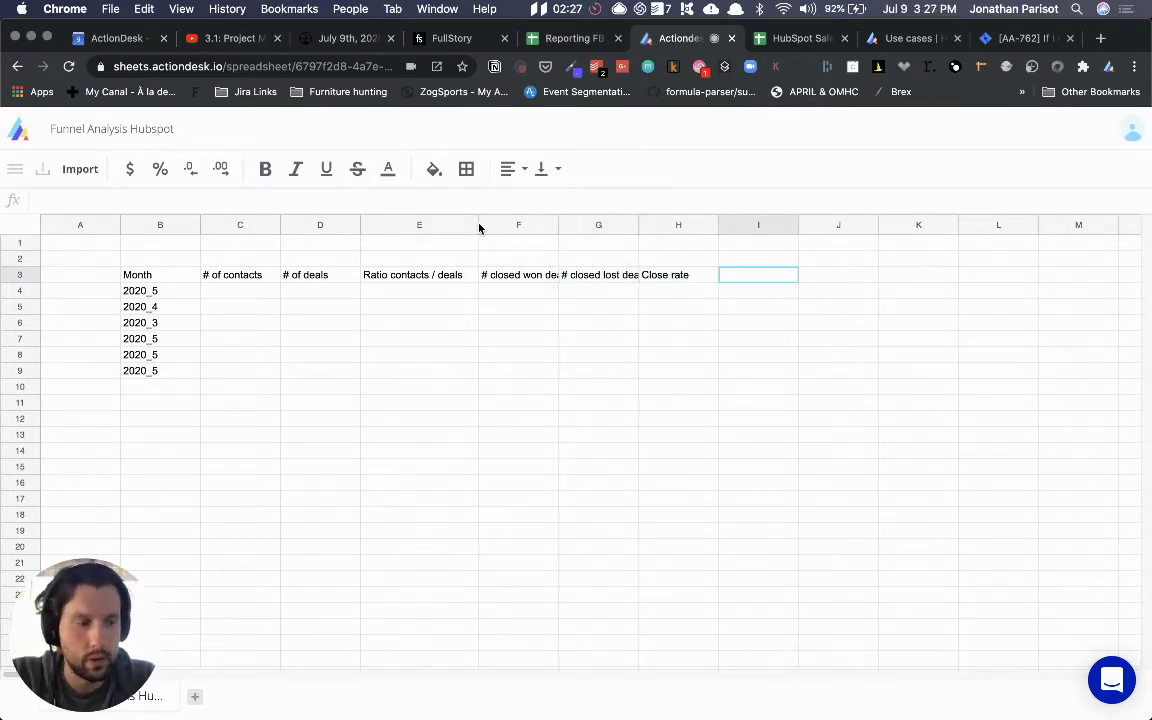
{"action": "type", "text": "Close win ra"}
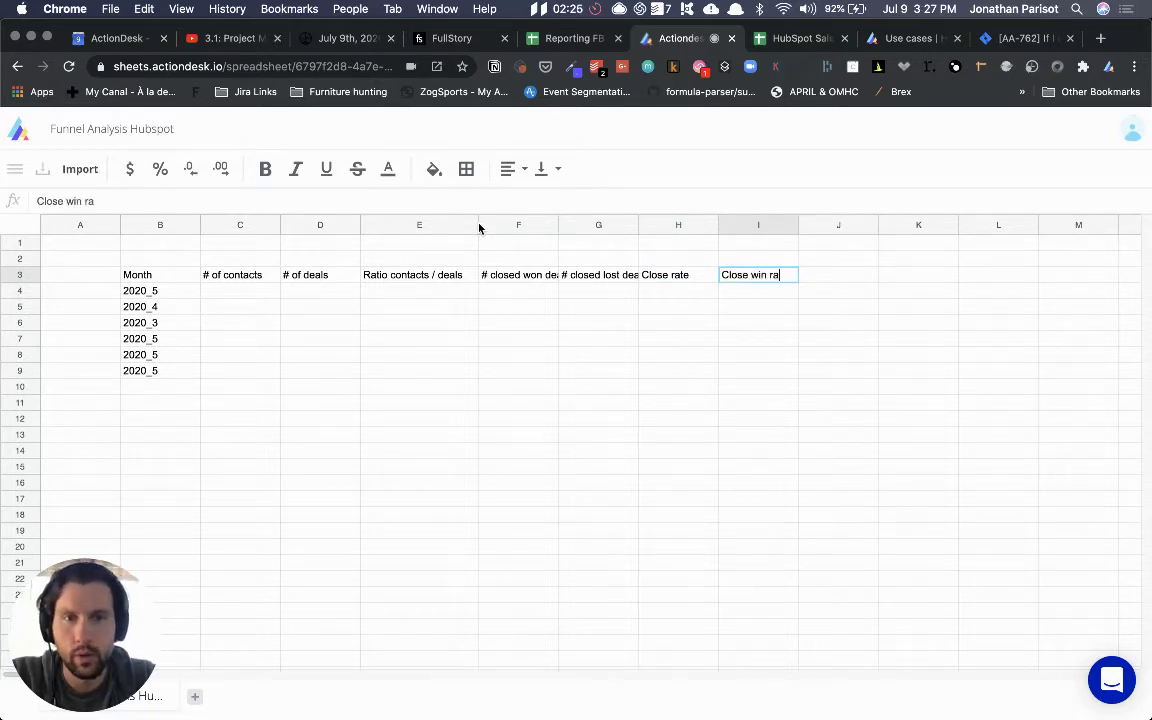
{"action": "type", "text": "te"}
{"action": "key", "text": "Tab"}
Reuse the "Close win rate" heading in J3, rewording it to "Close lost rate"
{"action": "key", "text": "Left"}
{"action": "key", "text": "Left"}
{"action": "key", "text": "Left"}
{"action": "key", "text": "Left"}
{"action": "key", "text": "Left"}
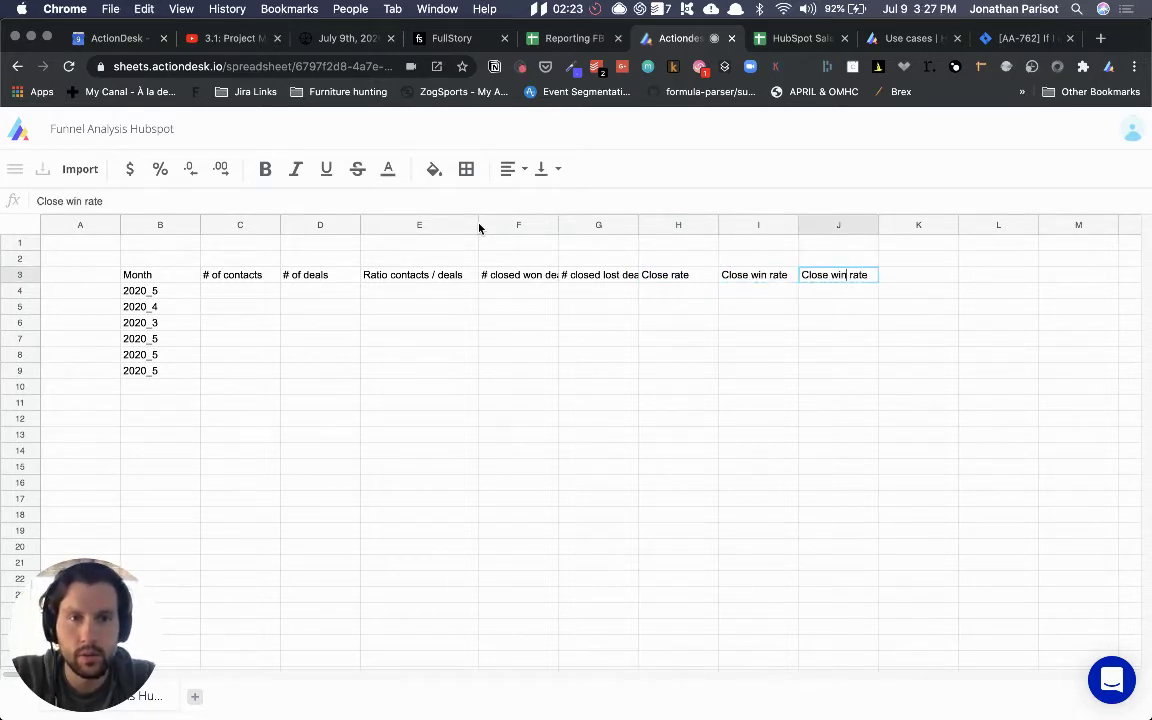
{"action": "key", "text": "BackSpace"}
{"action": "key", "text": "BackSpace"}
{"action": "key", "text": "BackSpace"}
{"action": "type", "text": "lost"}
{"action": "key", "text": "Return"}
{"action": "key", "text": "Up"}
{"action": "key", "text": "Left"}
{"action": "key", "text": "Left"}
{"action": "key", "text": "Left"}
{"action": "key", "text": "Left"}
{"action": "key", "text": "Left"}
{"action": "key", "text": "Left"}
{"action": "key", "text": "Left"}
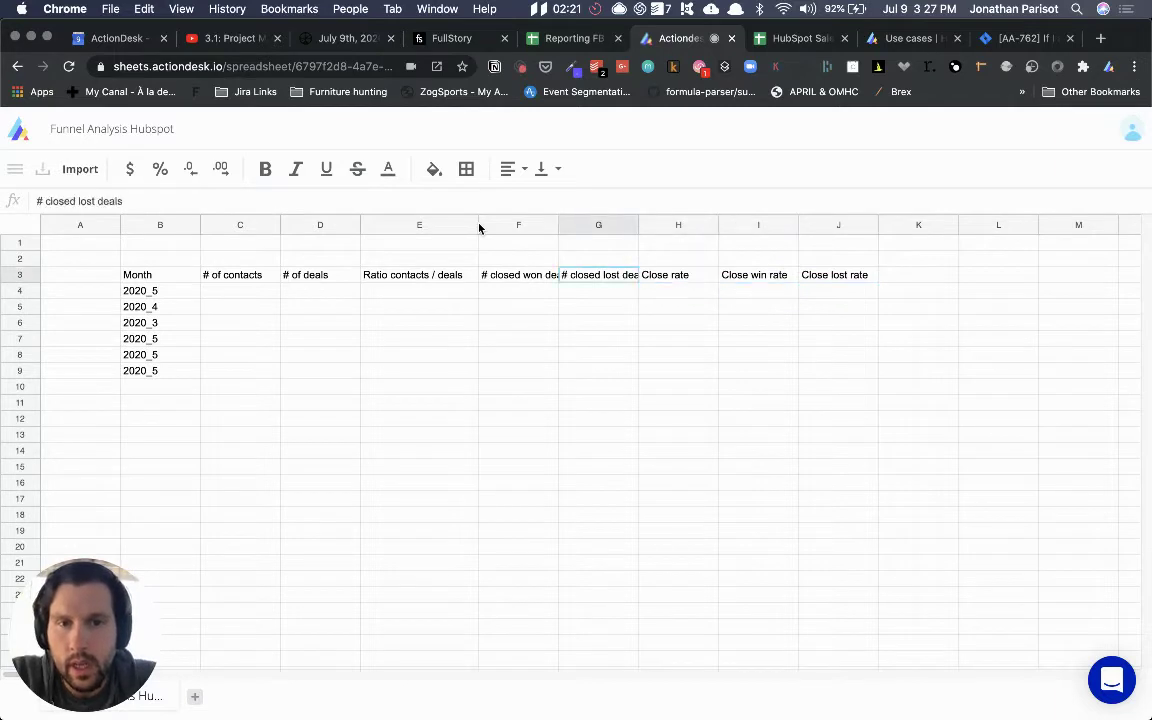
{"action": "key", "text": "Down"}
{"action": "key", "text": "Up"}
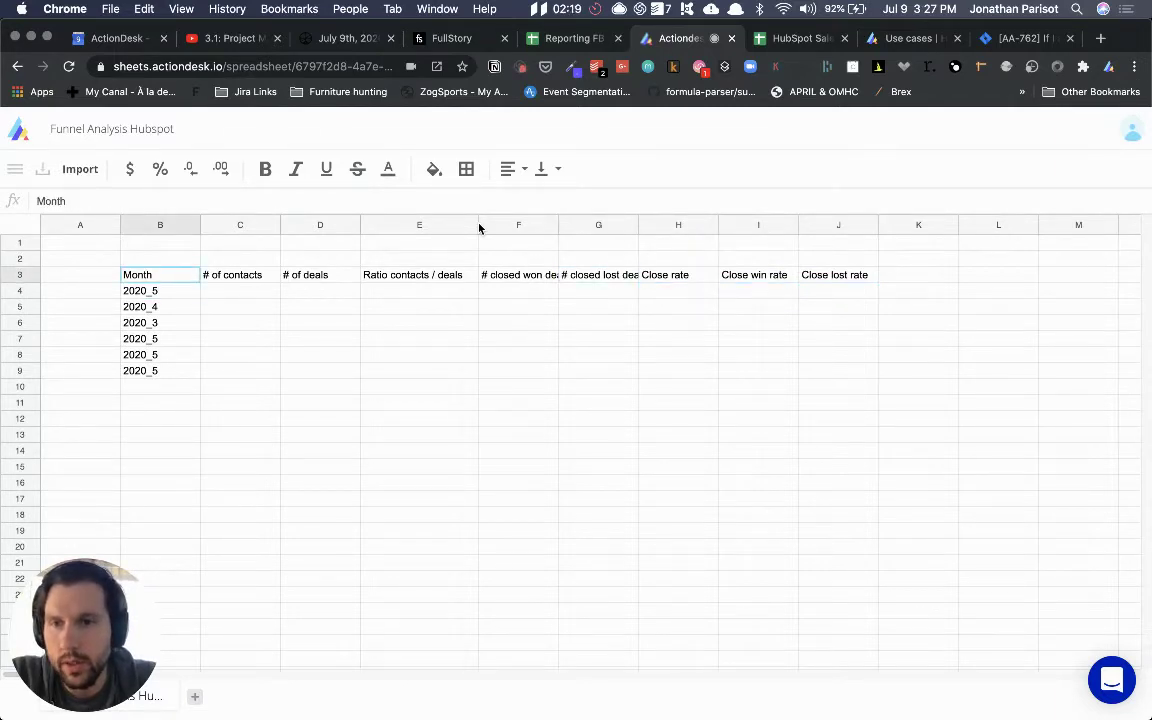
{"action": "left_click", "coordinate": [253, 294]}
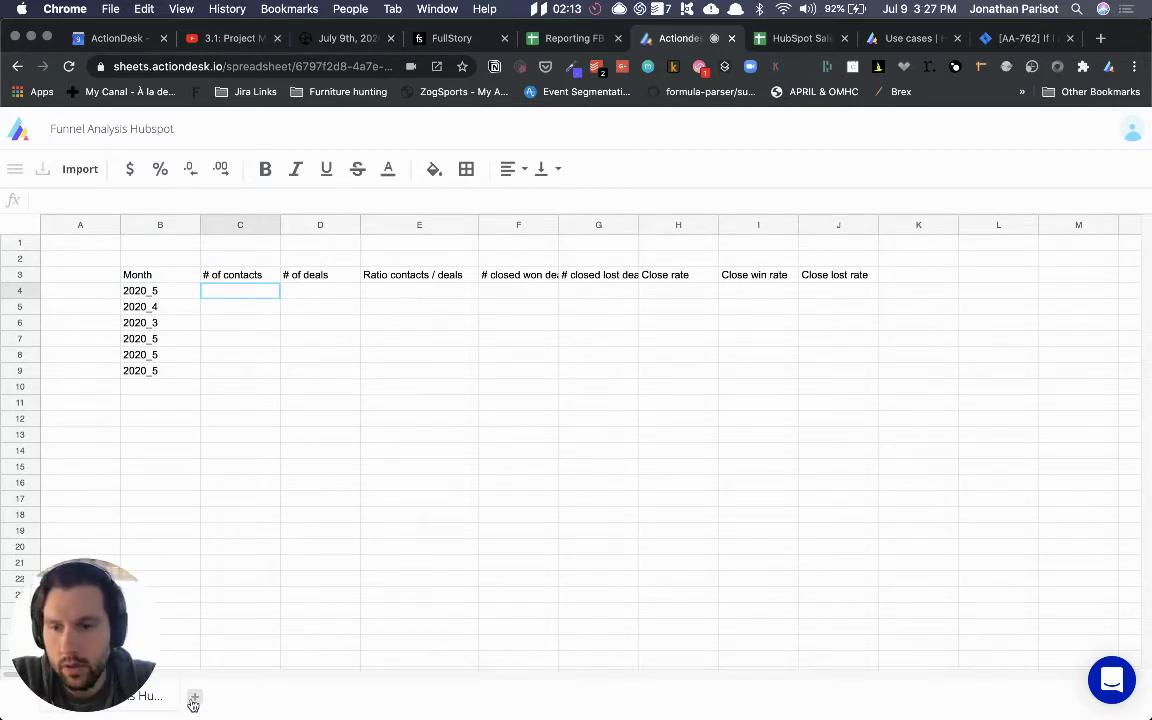
Add a new sheet and name it "Deals import"
{"action": "left_click", "coordinate": [194, 698]}
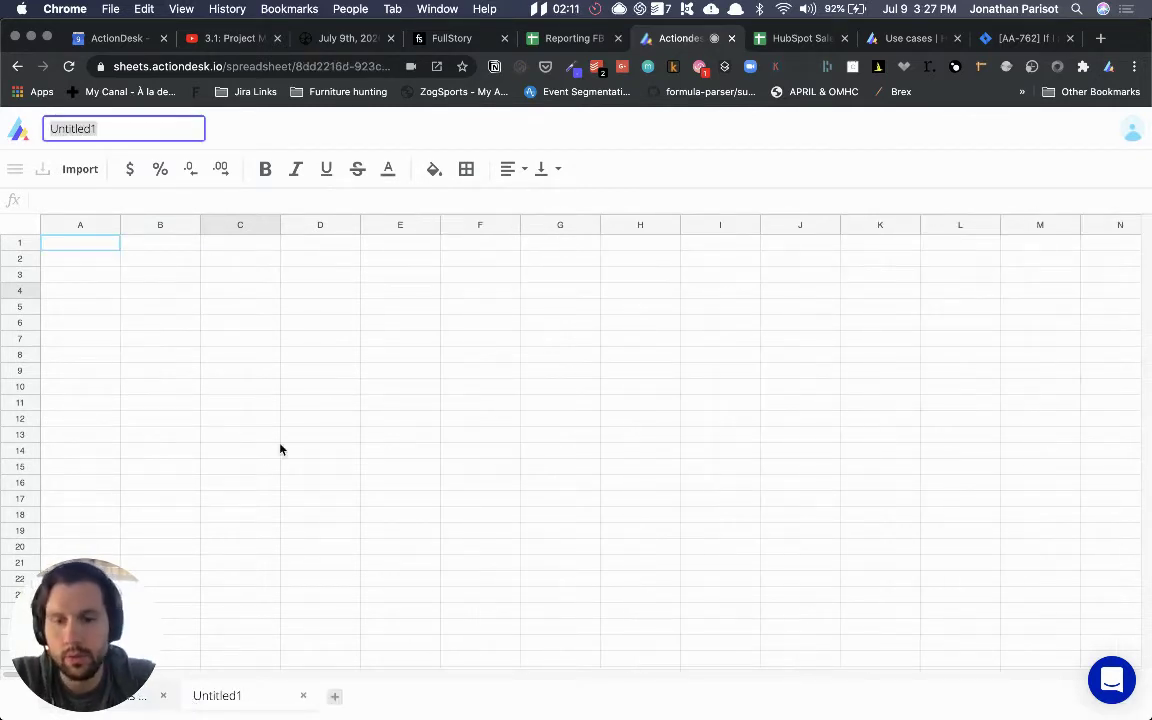
{"action": "type", "text": "Deals import"}
{"action": "key", "text": "Return"}
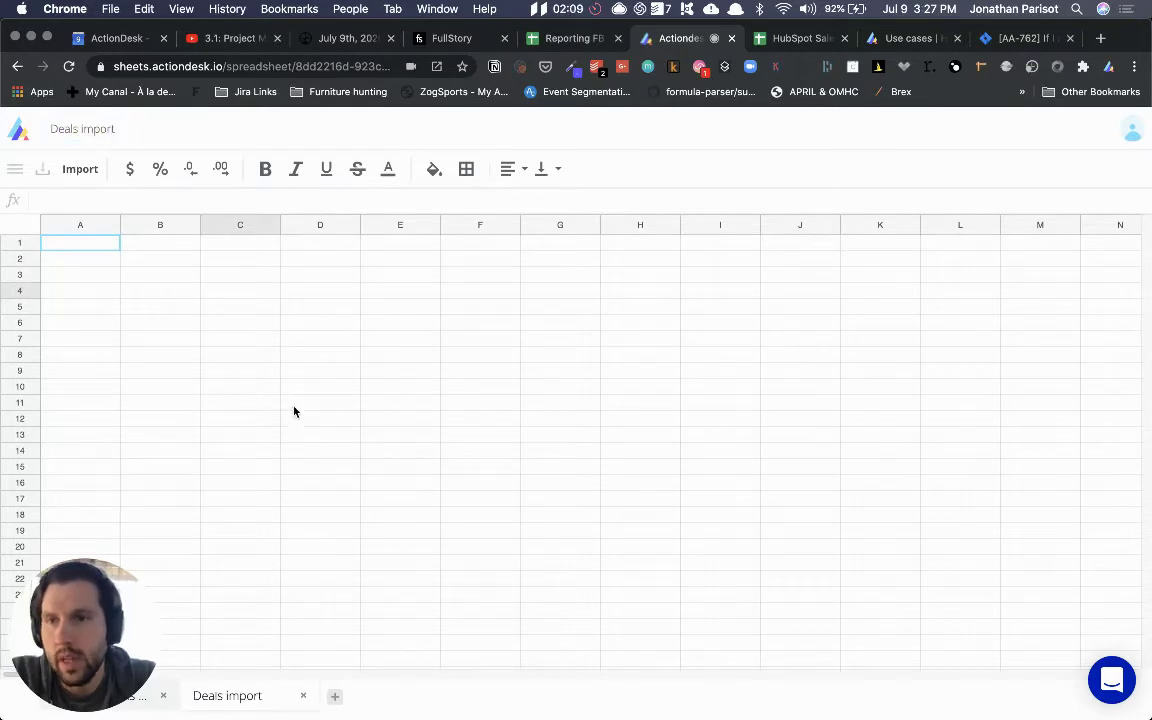
Start a data import at cell A1 of the Deals import sheet
{"action": "left_click", "coordinate": [314, 341]}
{"action": "key", "text": "super+Up"}
{"action": "key", "text": "super+Left"}
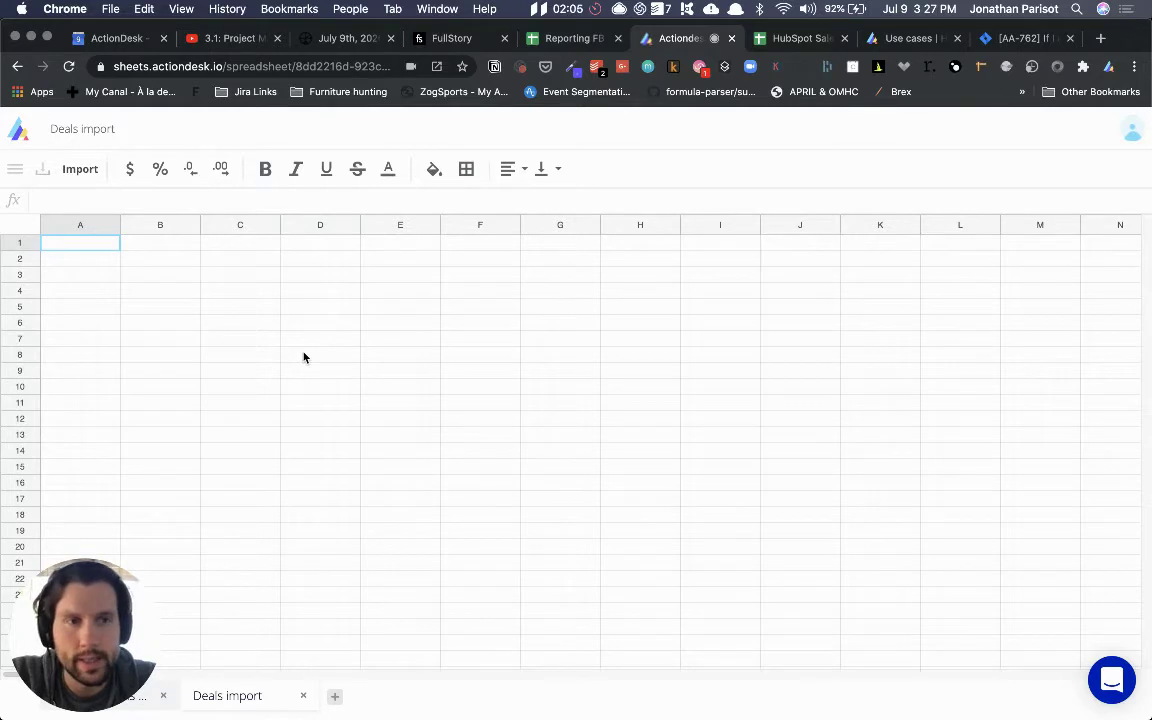
{"action": "left_click", "coordinate": [80, 170]}
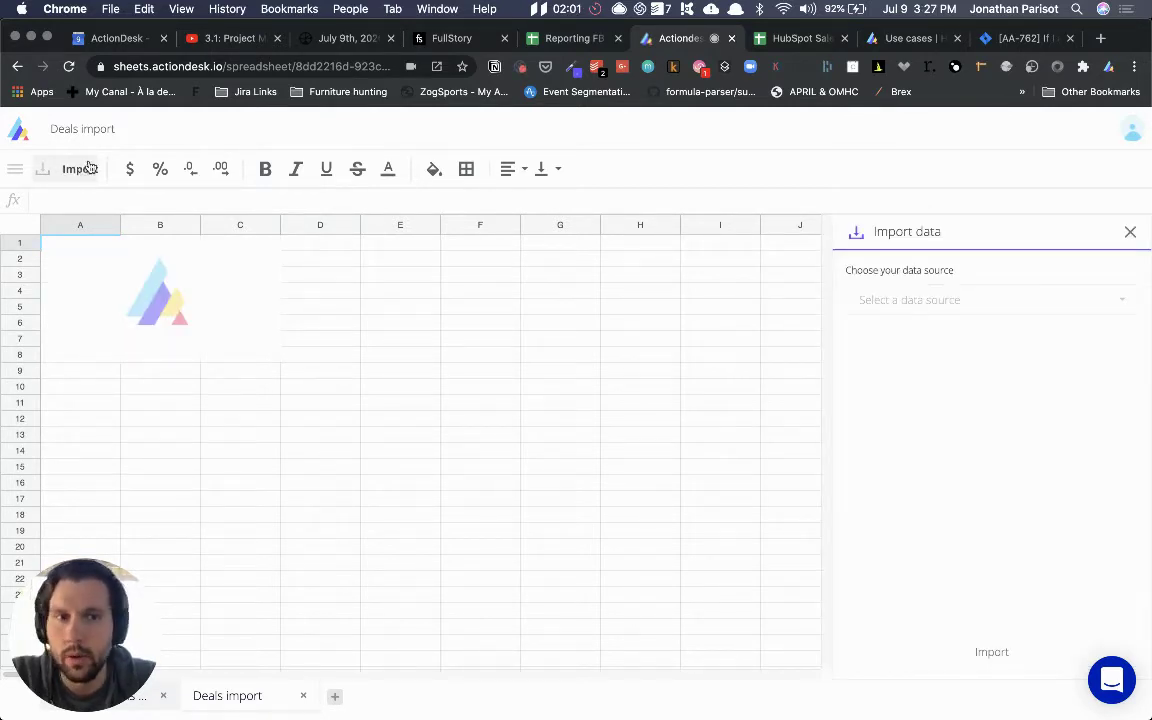
{"action": "left_click", "coordinate": [1009, 298]}
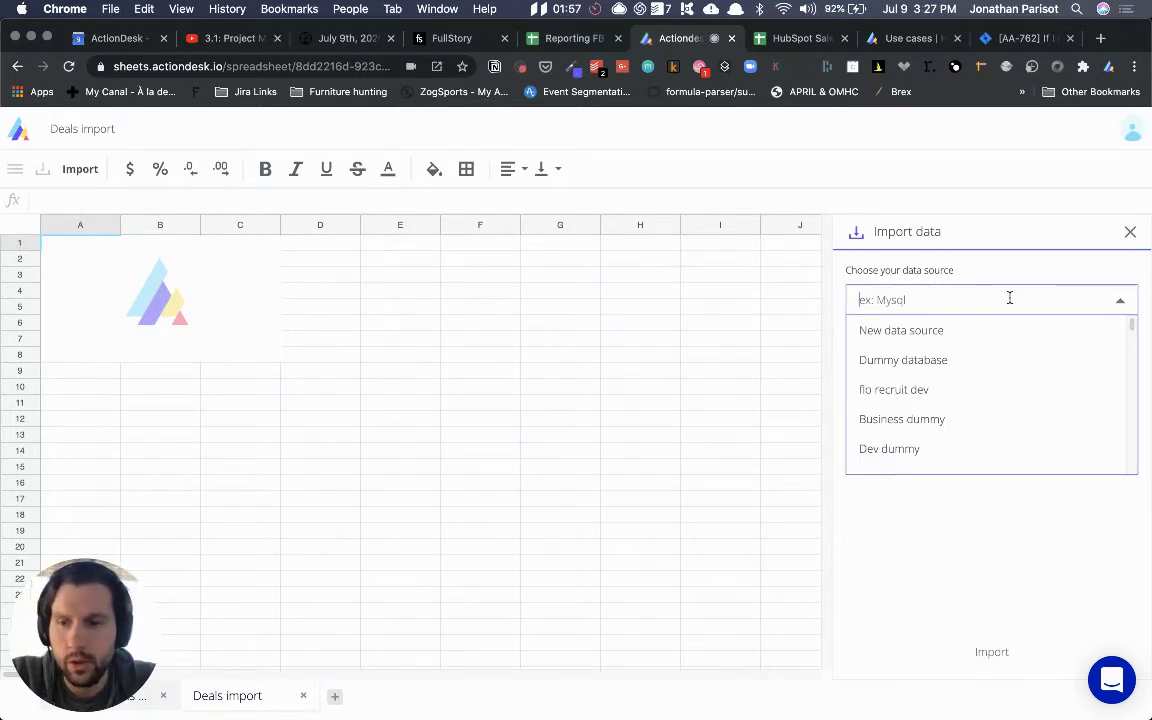
{"action": "left_click", "coordinate": [985, 330]}
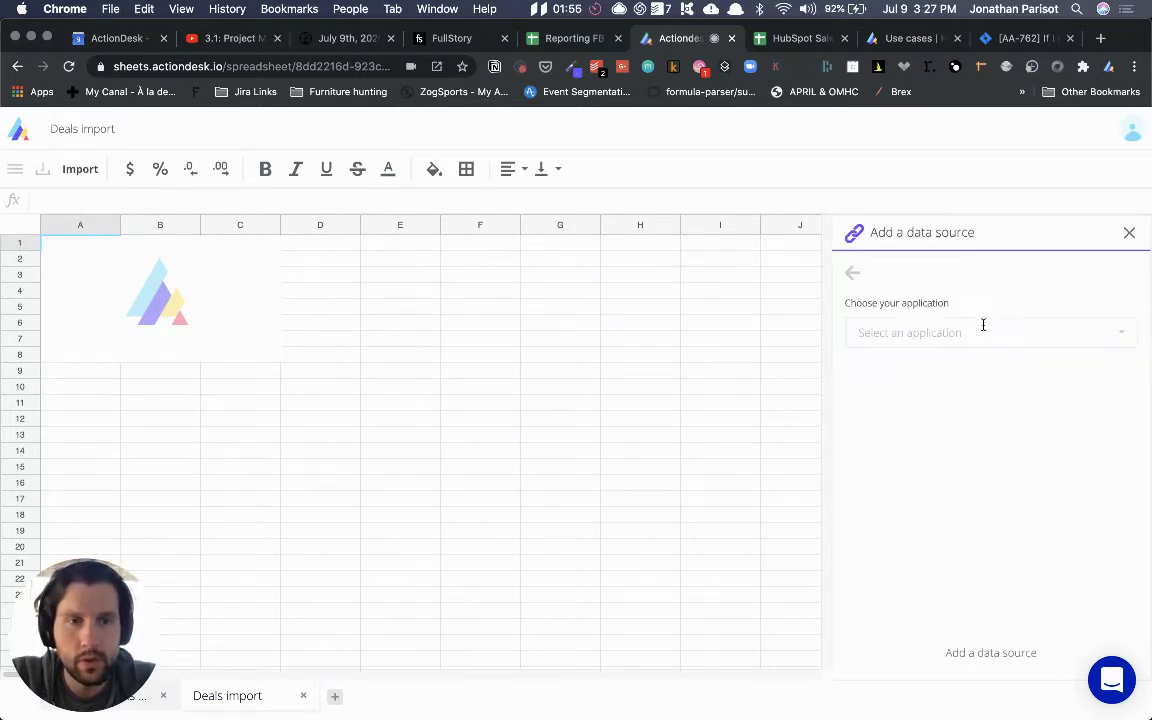
{"action": "left_click", "coordinate": [913, 329]}
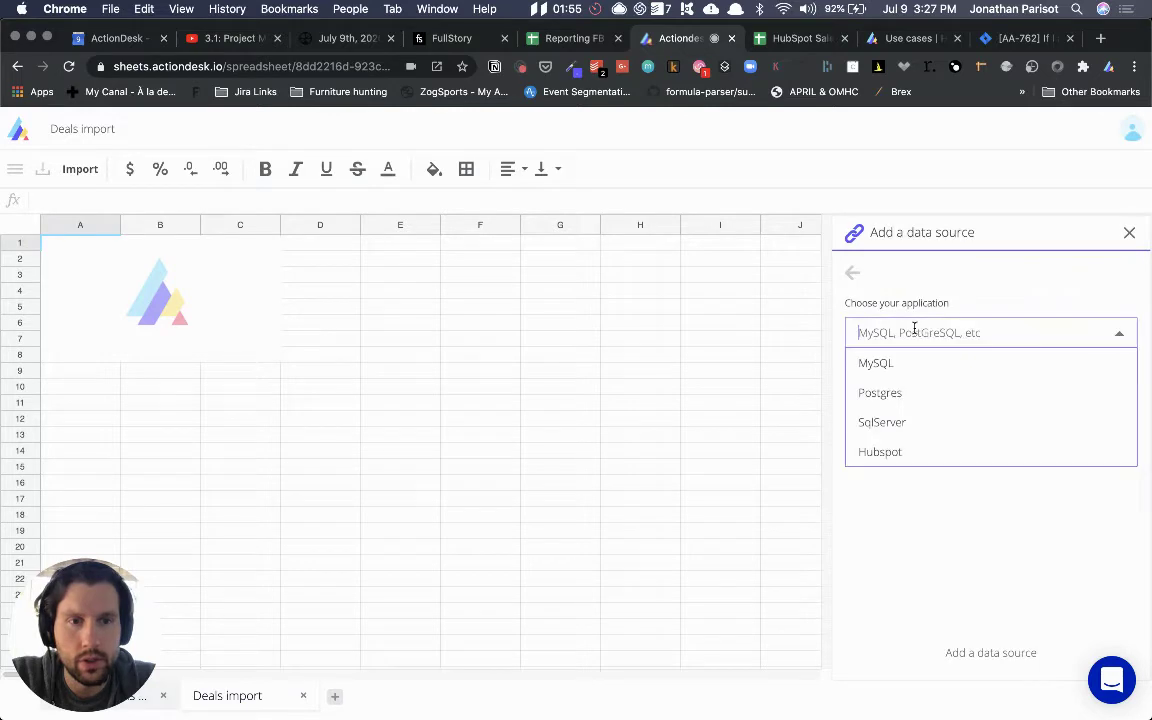
{"action": "left_click", "coordinate": [921, 460]}
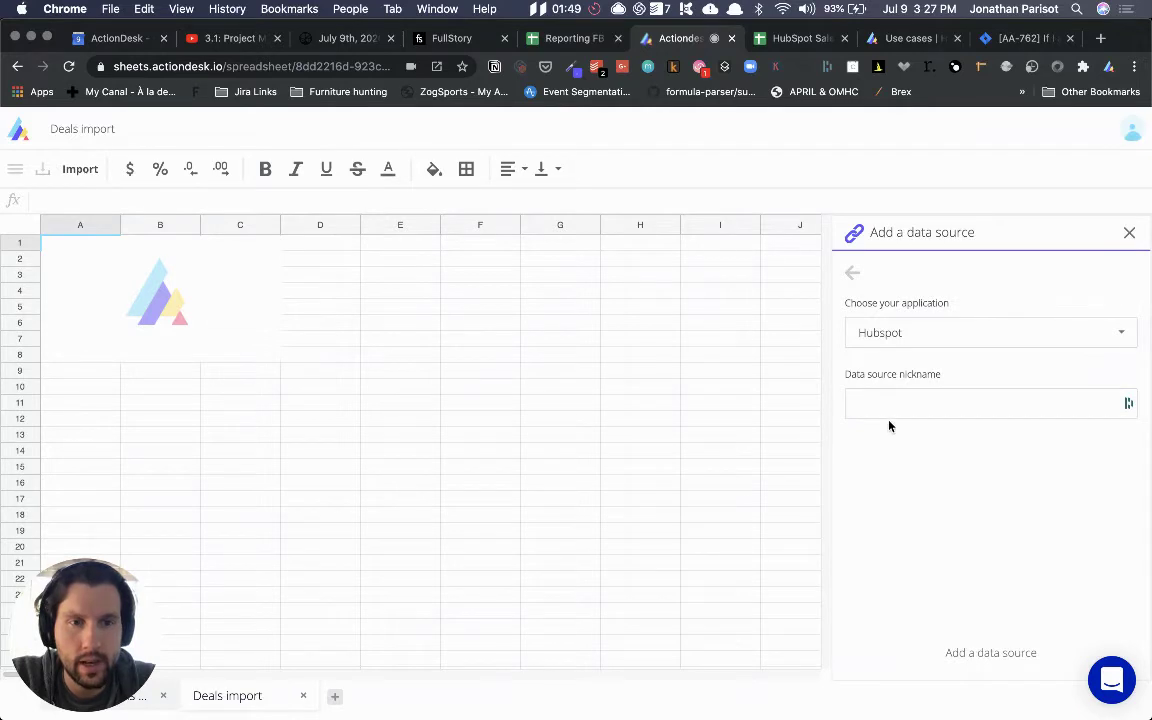
{"action": "left_click", "coordinate": [849, 279]}
Choose the Hubspot_demo data source and its hubspot_deals table for the import
{"action": "left_click", "coordinate": [905, 299]}
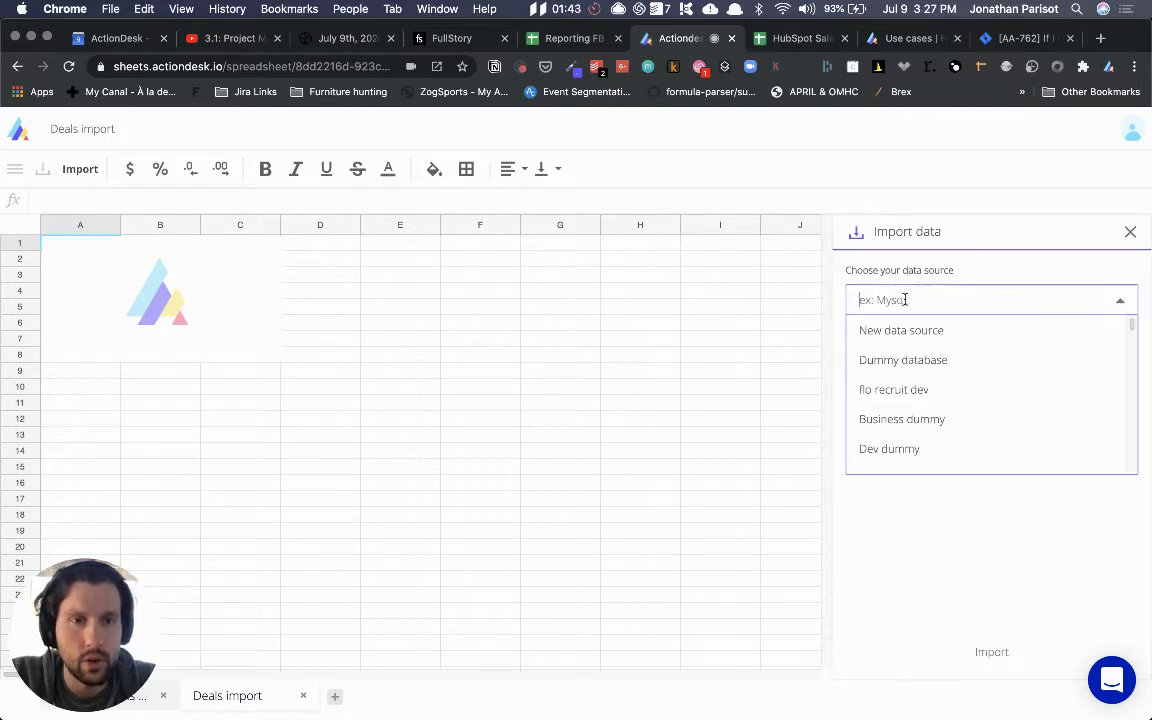
{"action": "type", "text": "hubspot"}
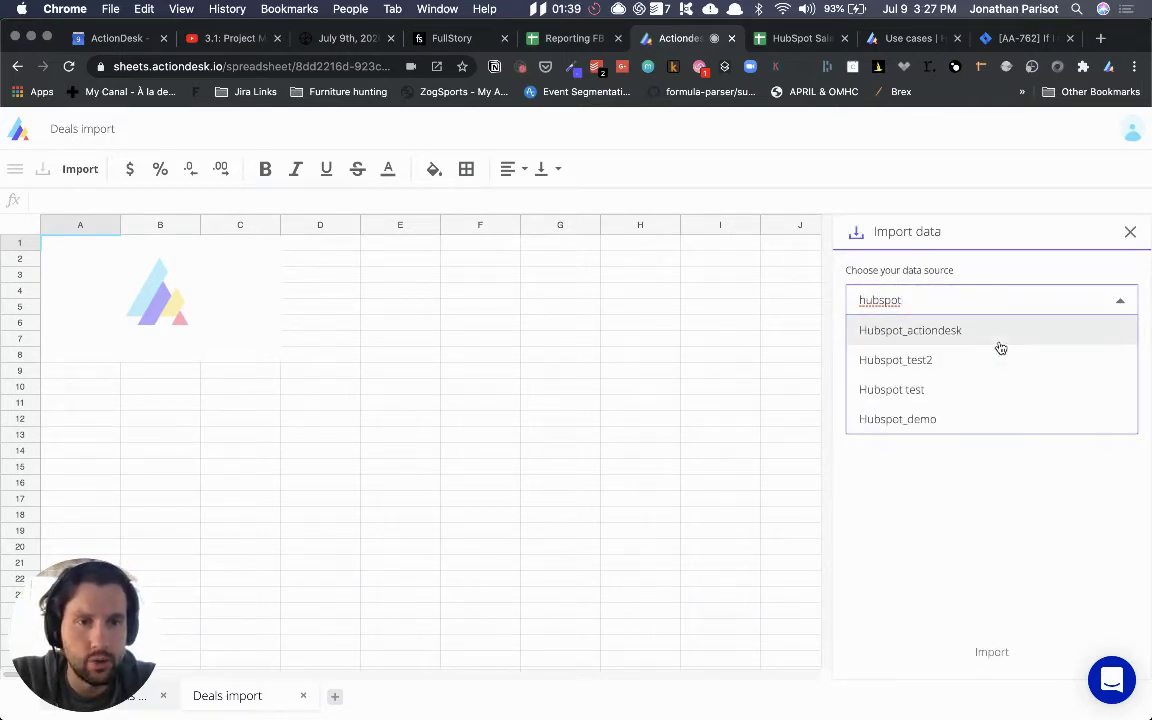
{"action": "left_click", "coordinate": [950, 428]}
{"action": "left_click", "coordinate": [951, 372]}
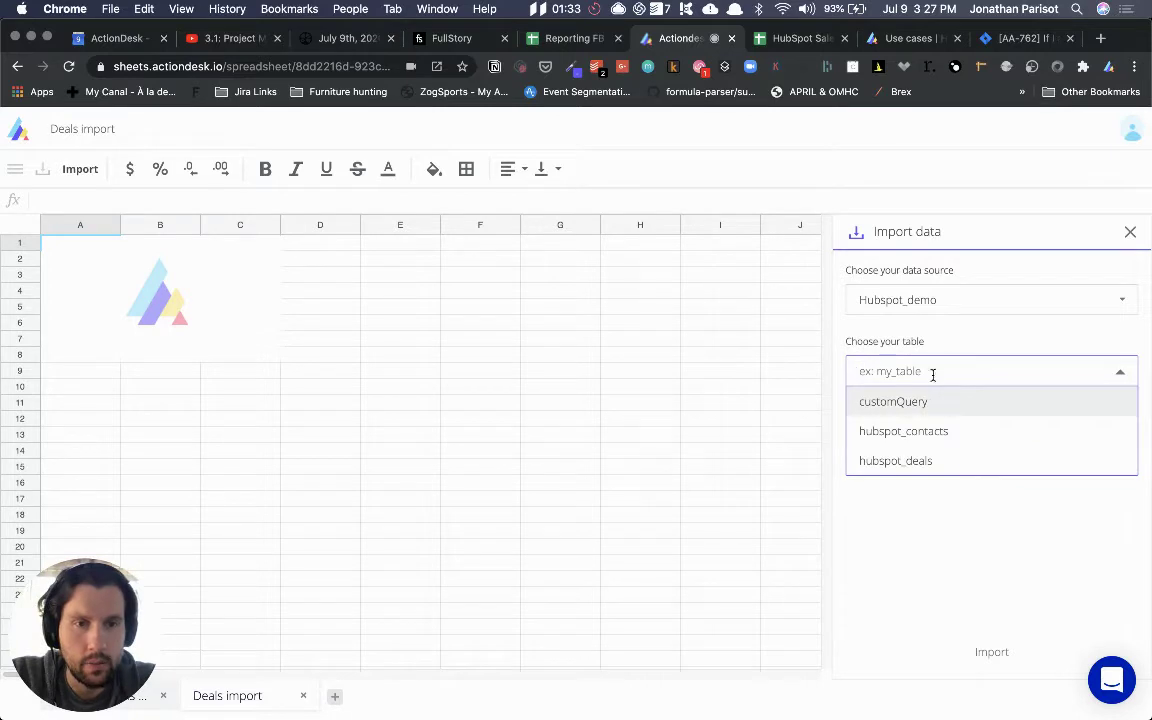
{"action": "left_click", "coordinate": [933, 462]}
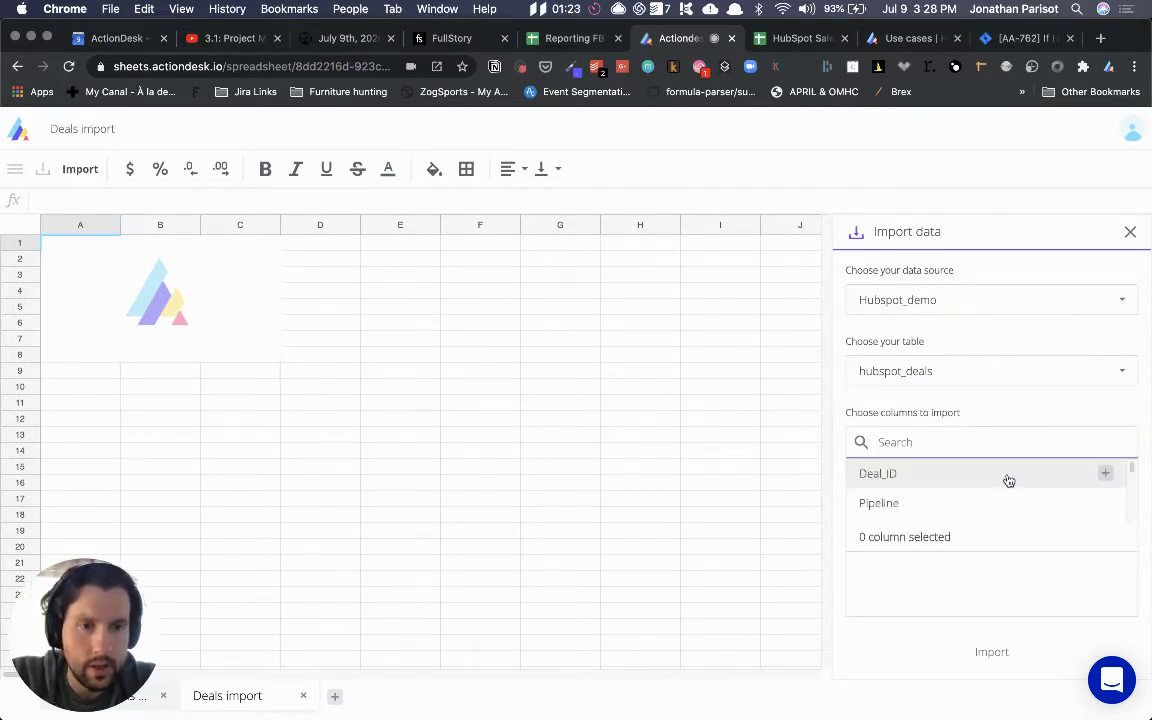
Import the columns Deal_ID, Pipeline, Close_Date, Original_Source, Create_Date, Deal_owner, Deal_stage and Amount
{"action": "left_click", "coordinate": [1008, 478]}
{"action": "left_click", "coordinate": [1008, 478]}
{"action": "left_click", "coordinate": [1008, 478]}
{"action": "left_click", "coordinate": [1008, 478]}
{"action": "left_click", "coordinate": [1008, 478]}
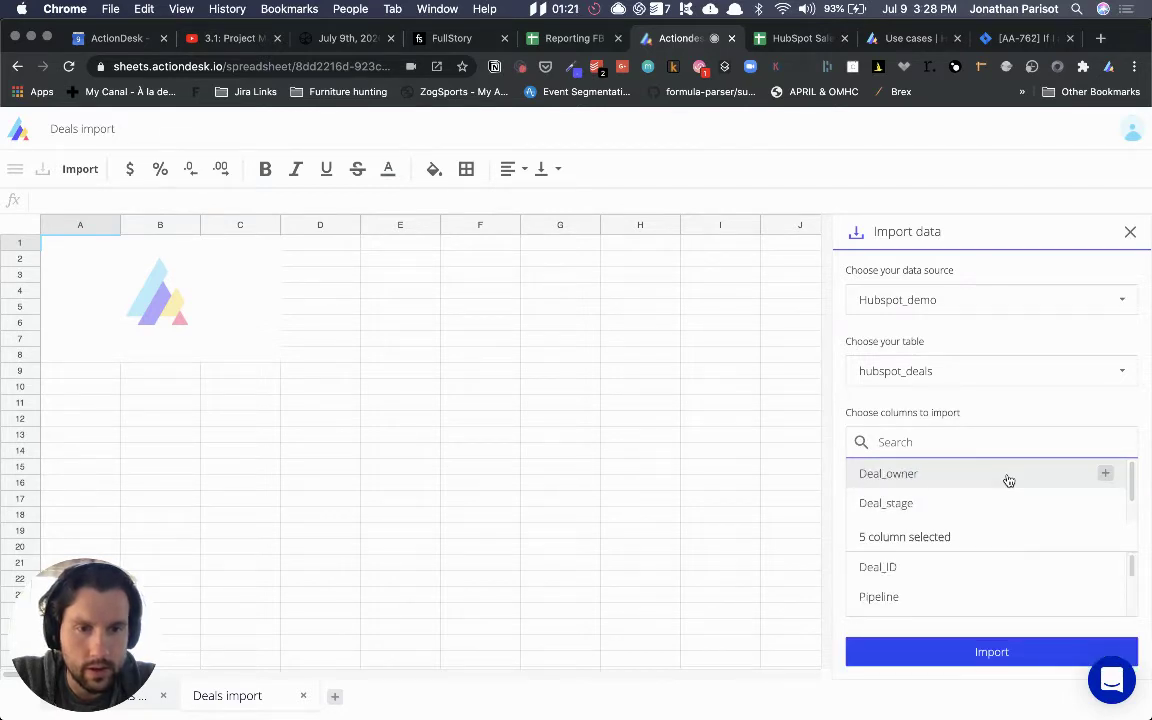
{"action": "left_click", "coordinate": [1008, 478]}
{"action": "left_click", "coordinate": [1008, 478]}
{"action": "left_click", "coordinate": [992, 651]}
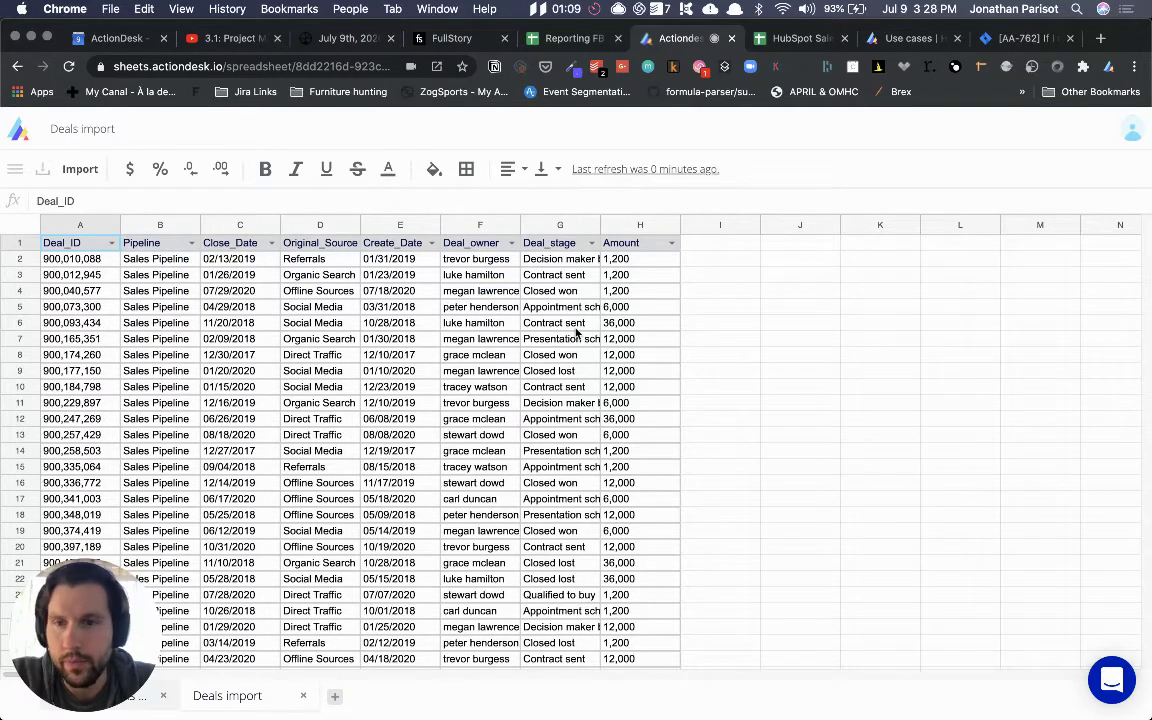
{"action": "left_click_drag", "start_coordinate": [97, 622], "coordinate": [1082, 630]}
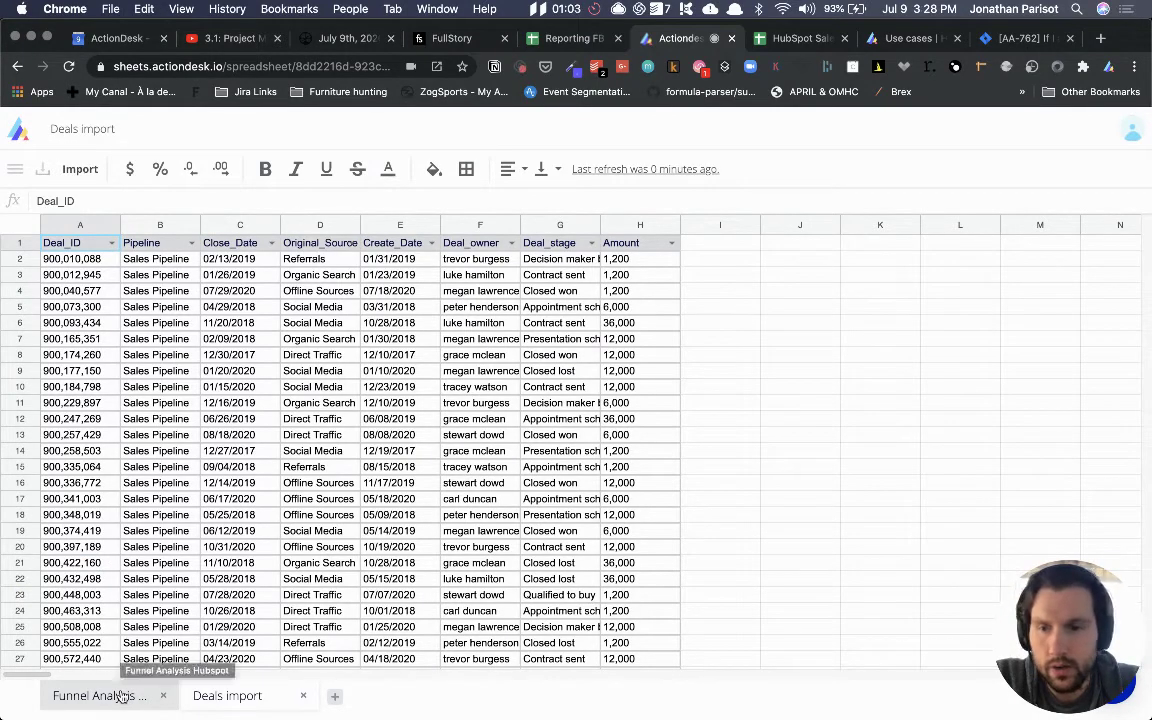
{"action": "left_click", "coordinate": [118, 695]}
{"action": "left_click", "coordinate": [316, 292]}
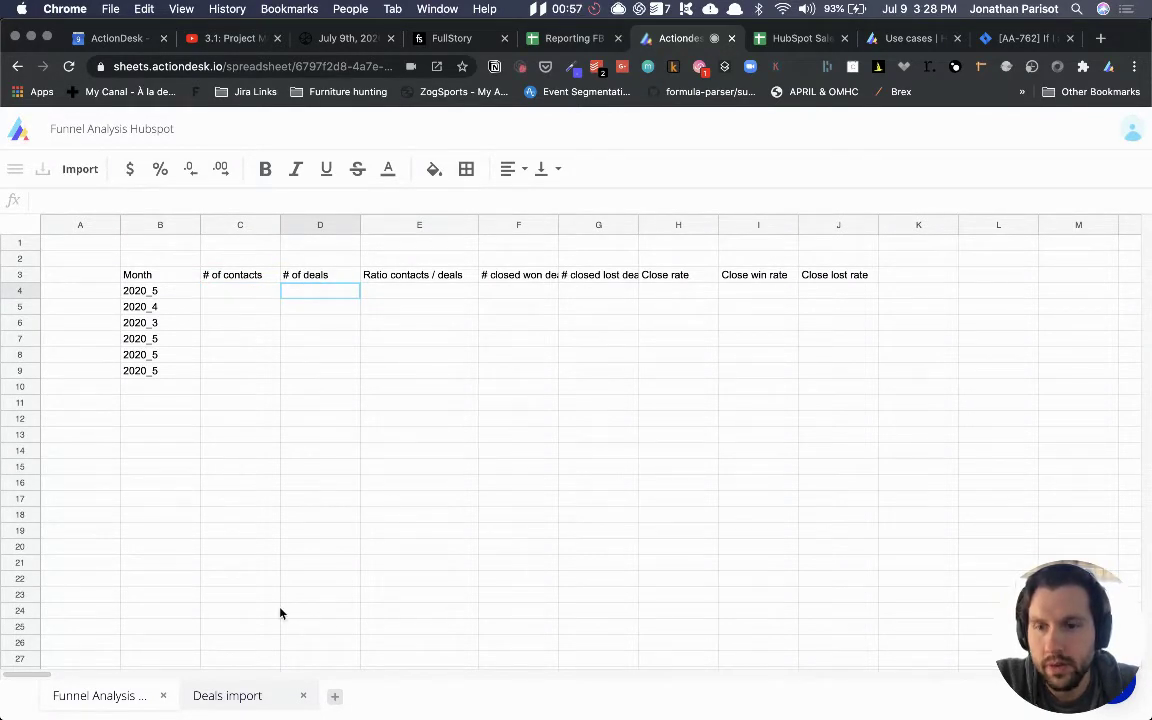
{"action": "left_click", "coordinate": [233, 697]}
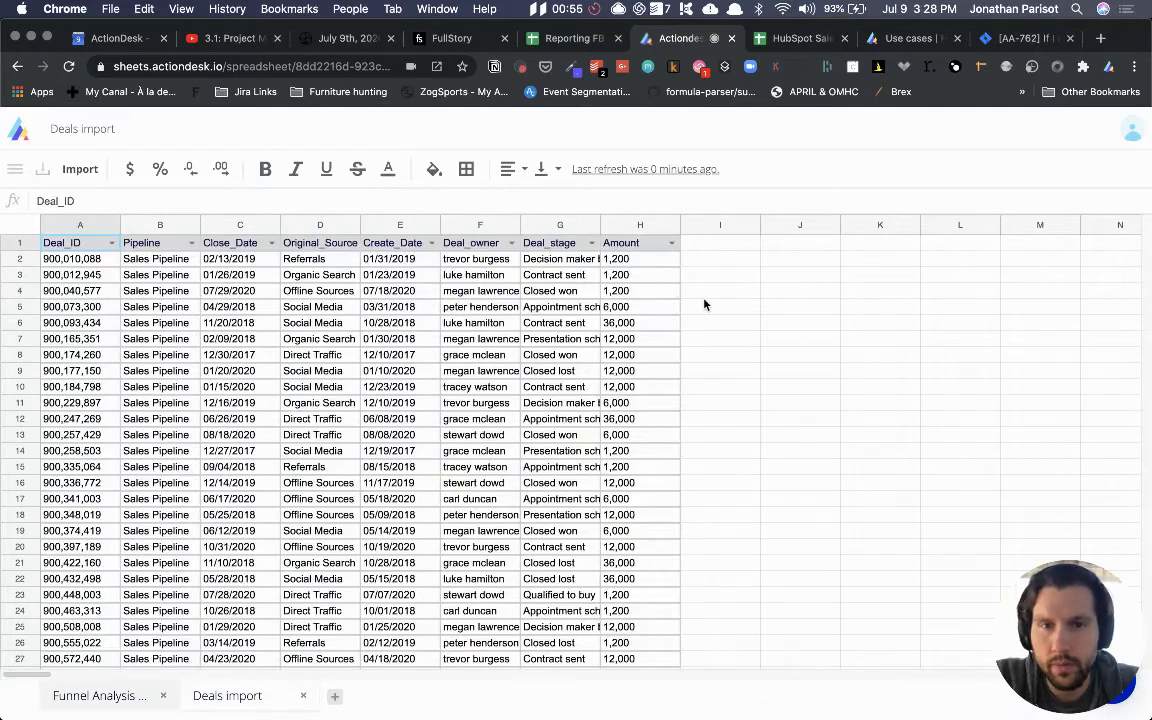
Add a "Month" column heading in I1 of the Deals import sheet, beside the Amount column
{"action": "left_click", "coordinate": [704, 300]}
{"action": "key", "text": "super+Up"}
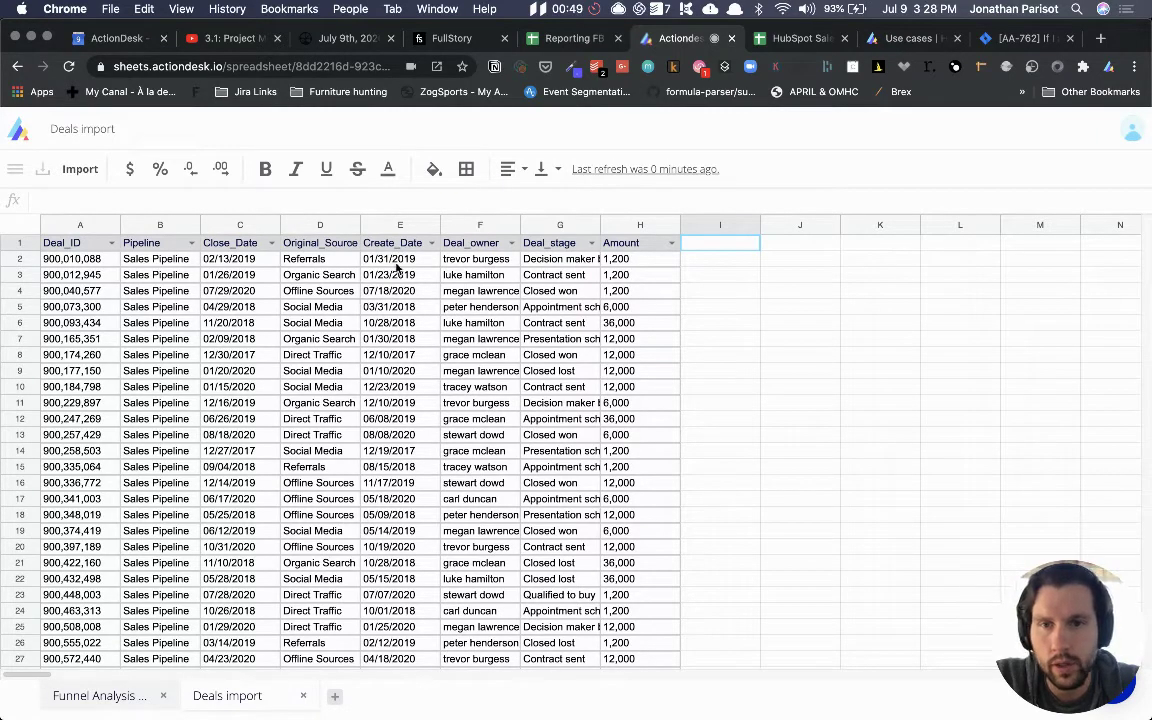
{"action": "left_click", "coordinate": [372, 259]}
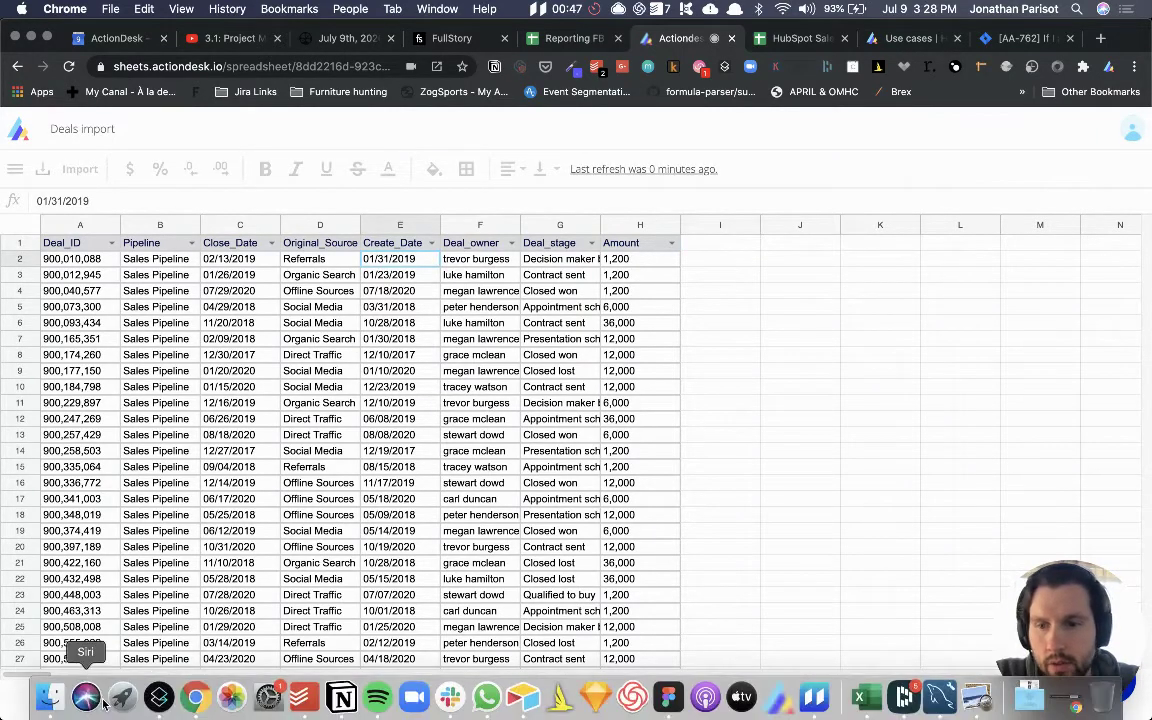
{"action": "left_click", "coordinate": [95, 699]}
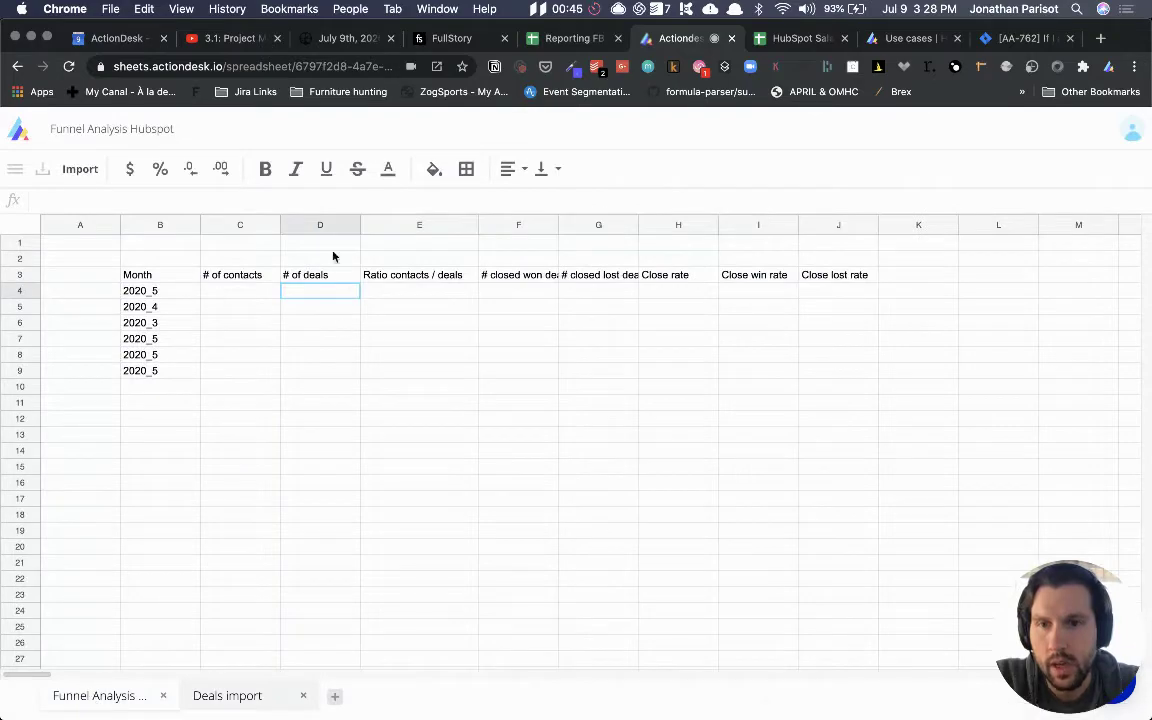
{"action": "left_click", "coordinate": [236, 695]}
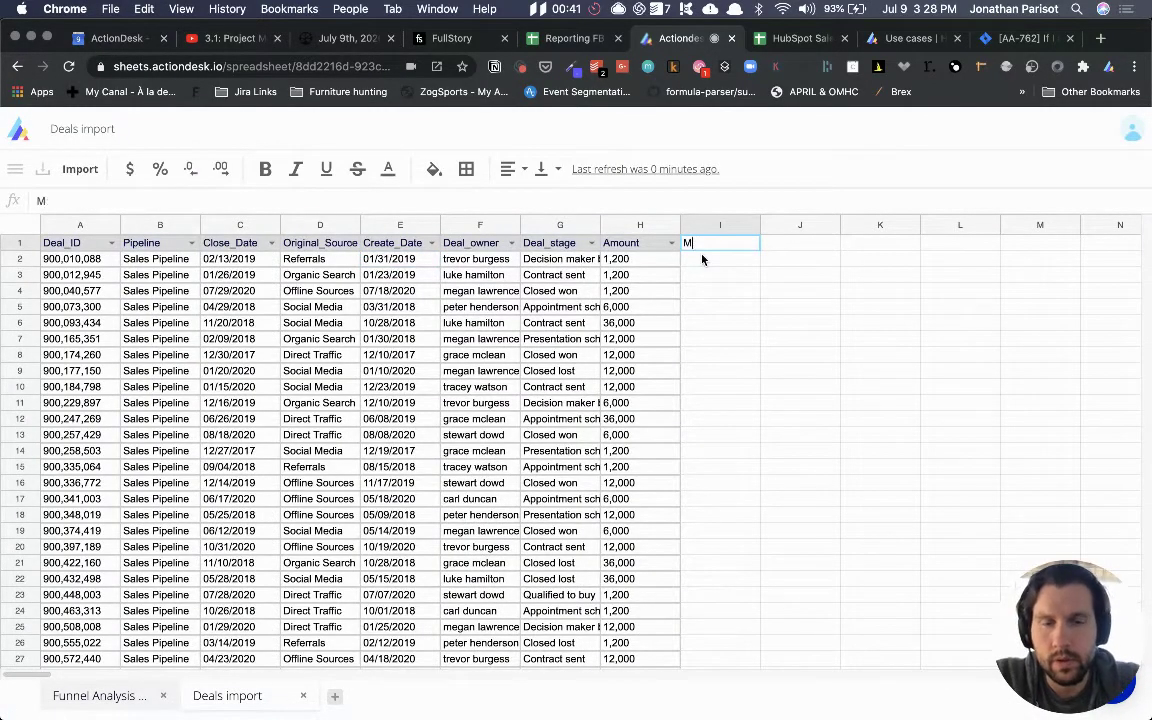
{"action": "type", "text": "onth"}
{"action": "key", "text": "Return"}
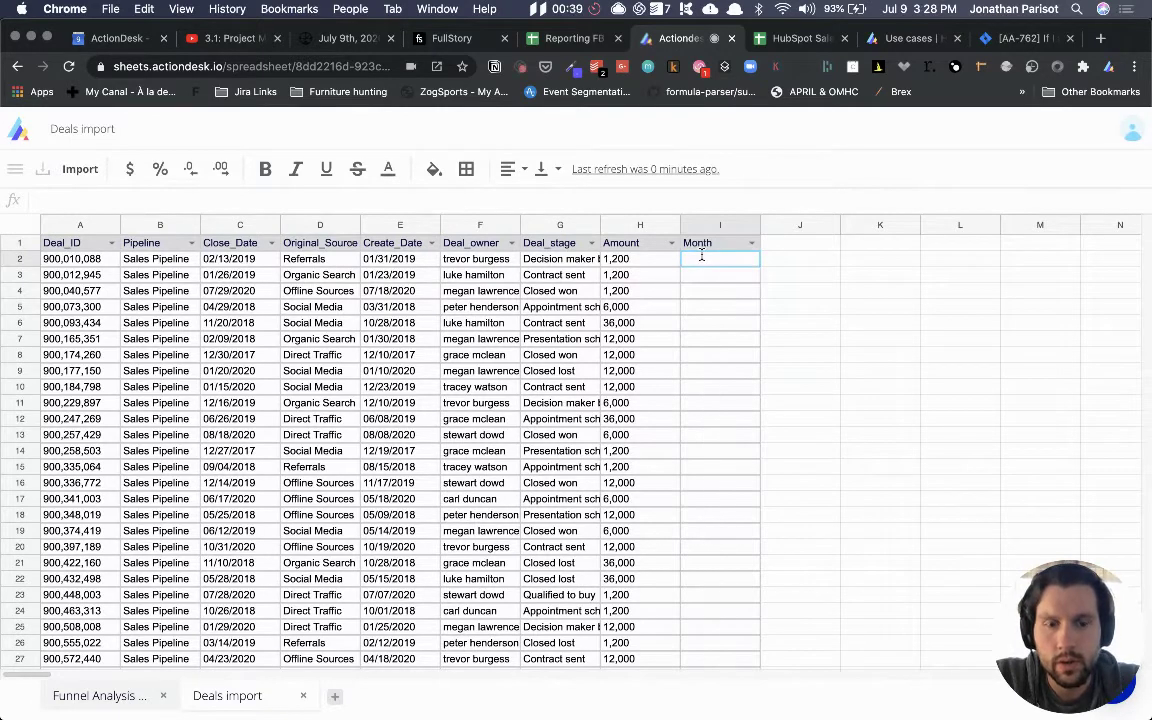
Fill the Month column with the formula =YEAR(#Create_Date)&"_"&MONTH(#Create_Date), entered in I2
{"action": "type", "text": "="}
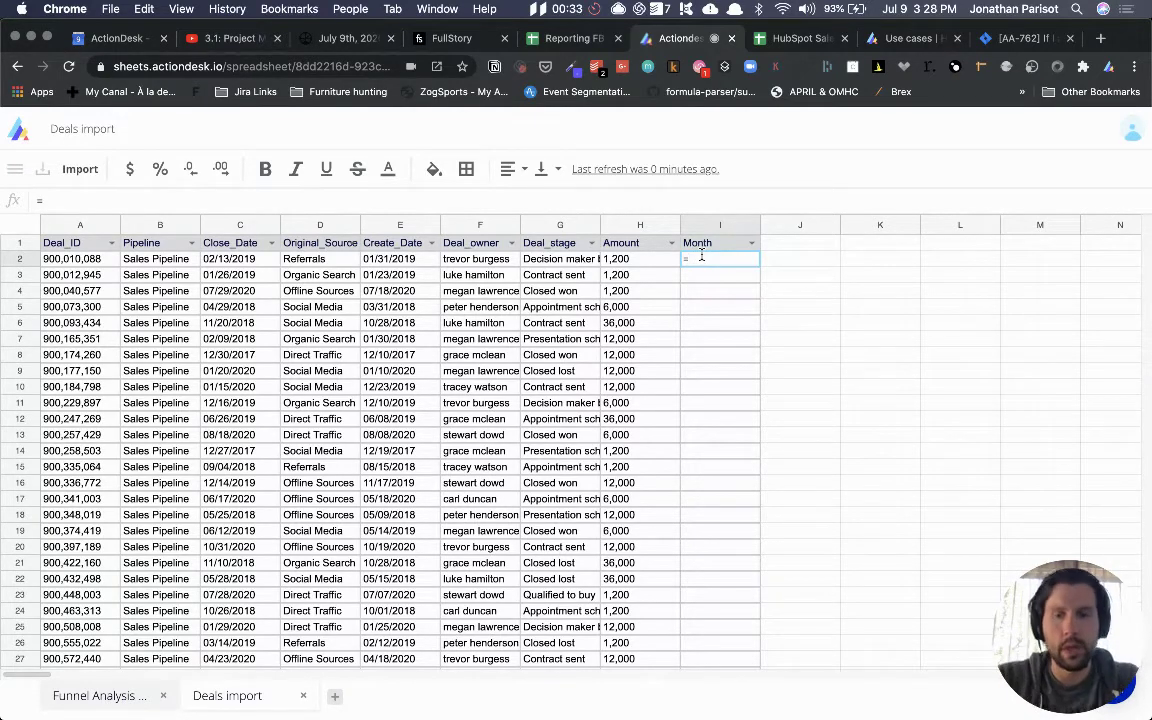
{"action": "type", "text": "year"}
{"action": "key", "text": "Tab"}
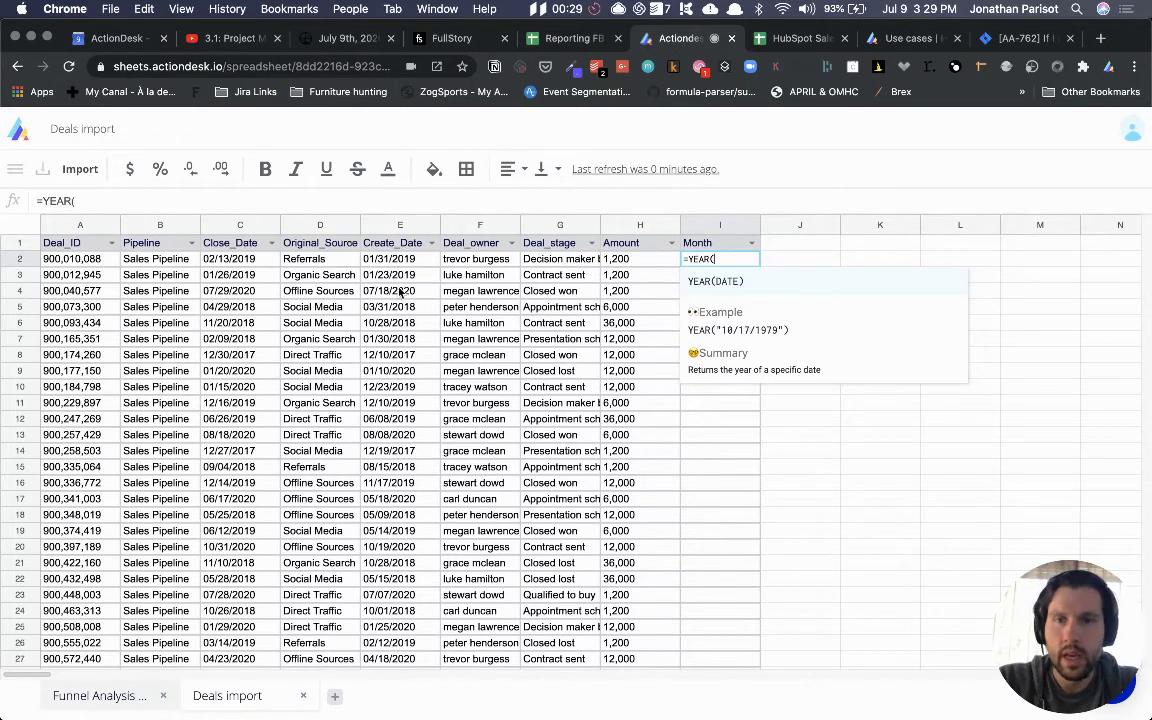
{"action": "left_click", "coordinate": [372, 243]}
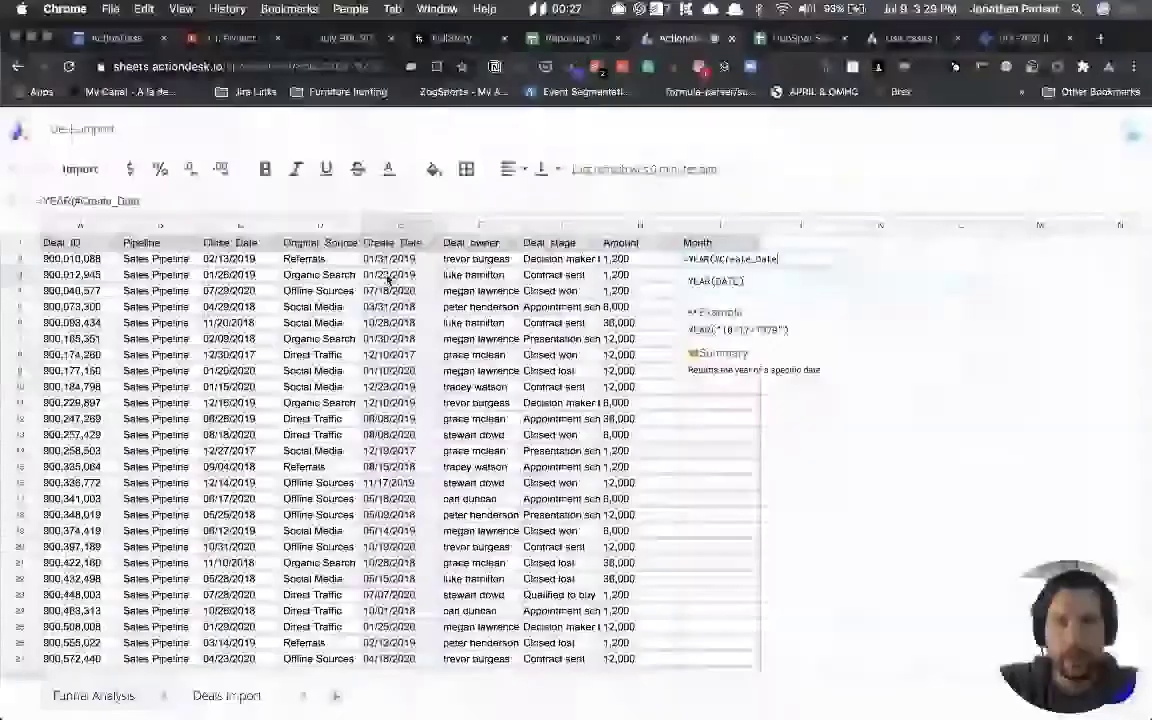
{"action": "type", "text": ")&\"_"}
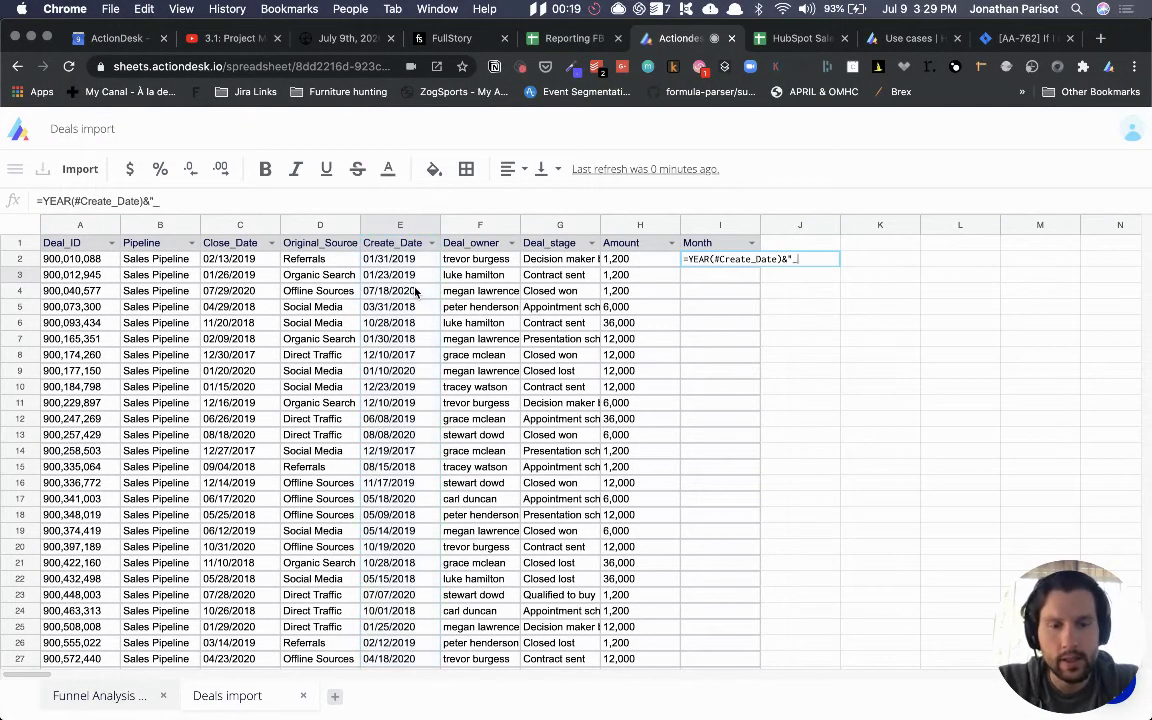
{"action": "type", "text": "month("}
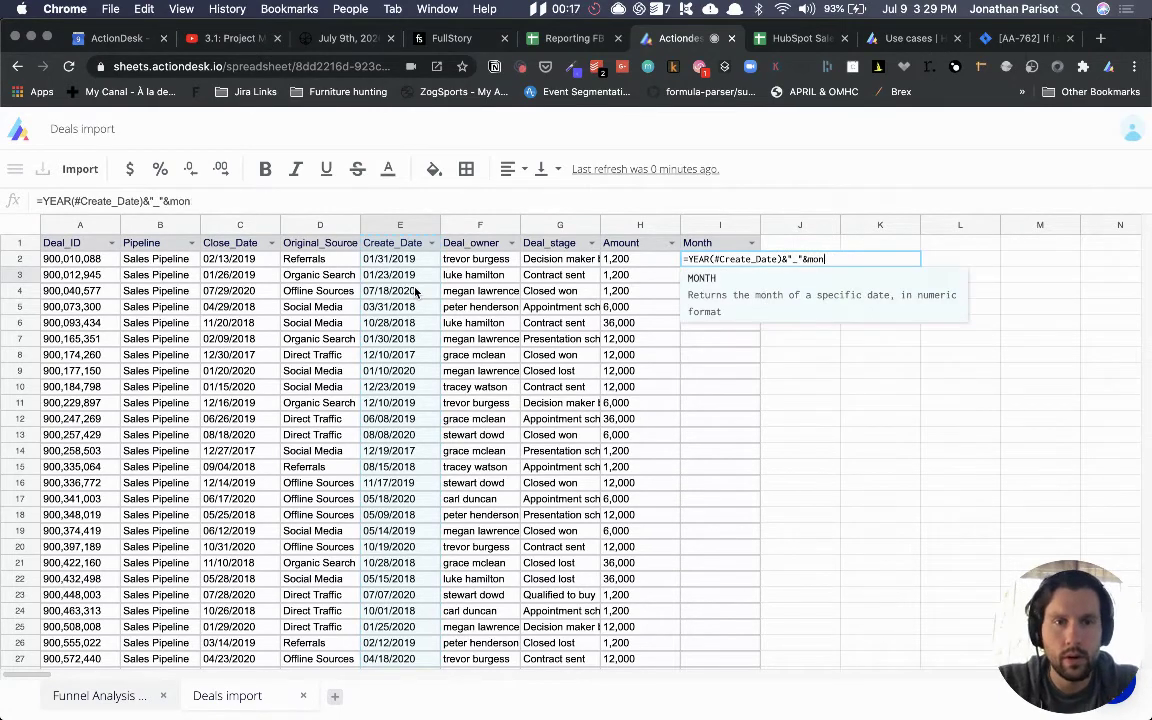
{"action": "left_click", "coordinate": [407, 287]}
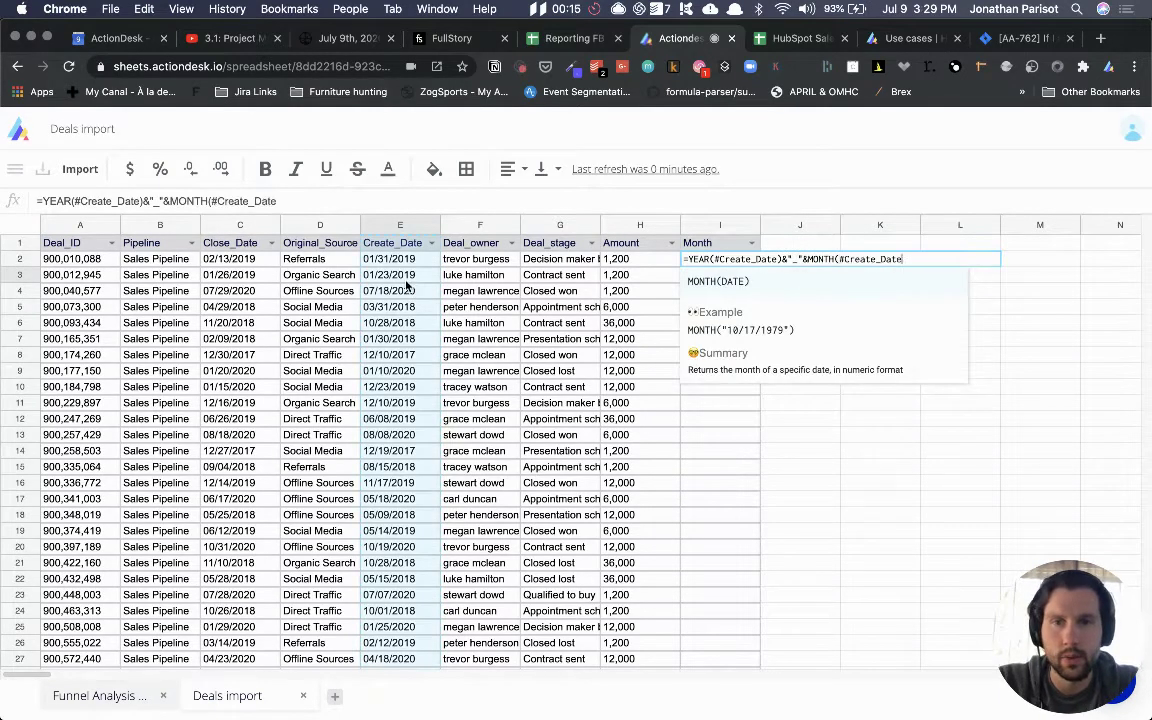
{"action": "type", "text": ")"}
{"action": "key", "text": "Return"}
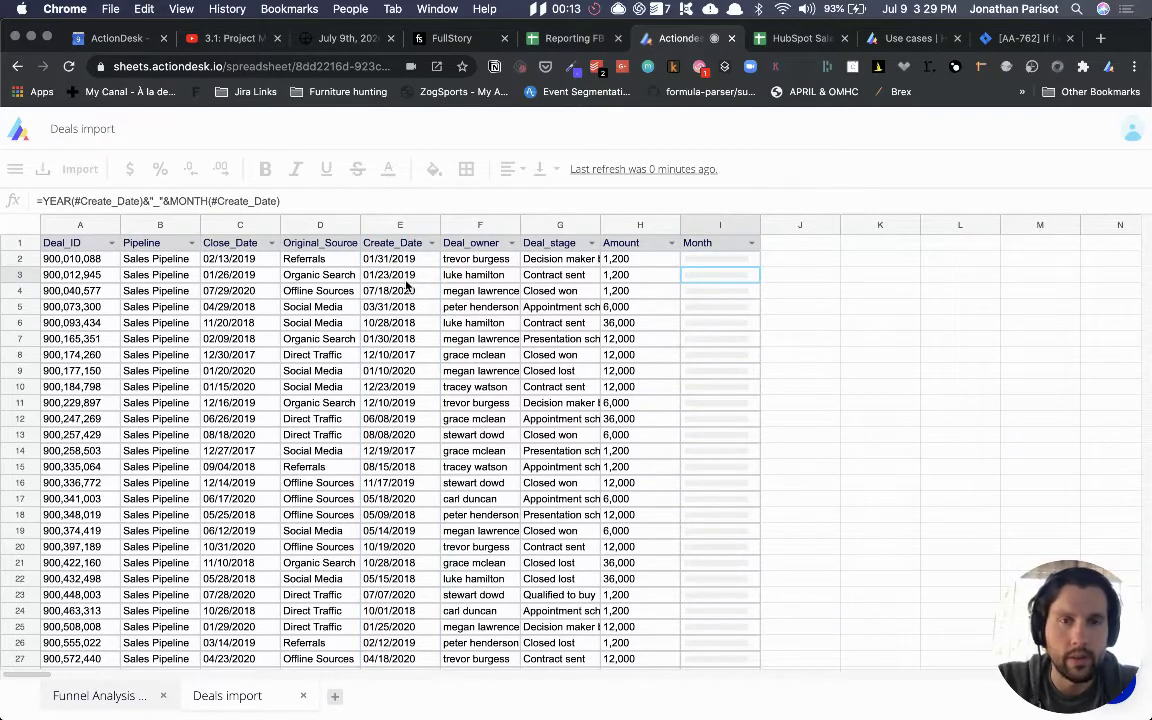
{"action": "key", "text": "Up"}
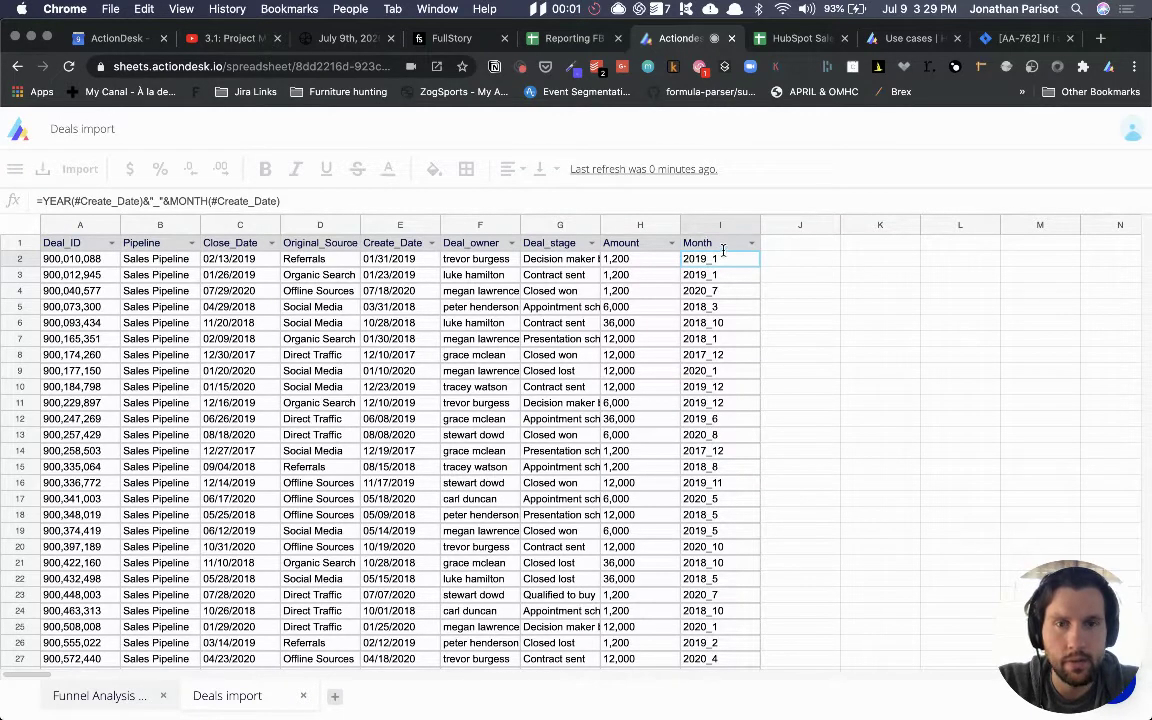
In the Funnel Analysis sheet, count deals per month in D4:D9 with =COUNTIF(Deals import!#Month,B4), entered in D4 and filled down
{"action": "left_click", "coordinate": [110, 695]}
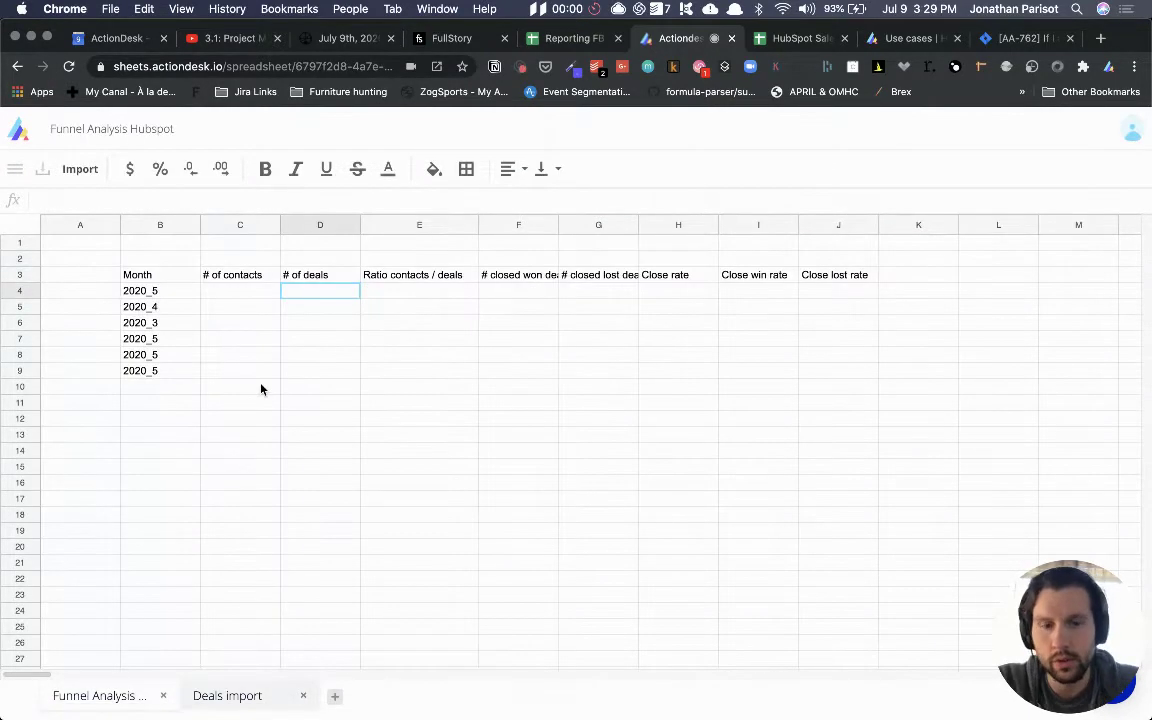
{"action": "left_click", "coordinate": [299, 334]}
{"action": "key", "text": "Up"}
{"action": "key", "text": "Up"}
{"action": "key", "text": "Up"}
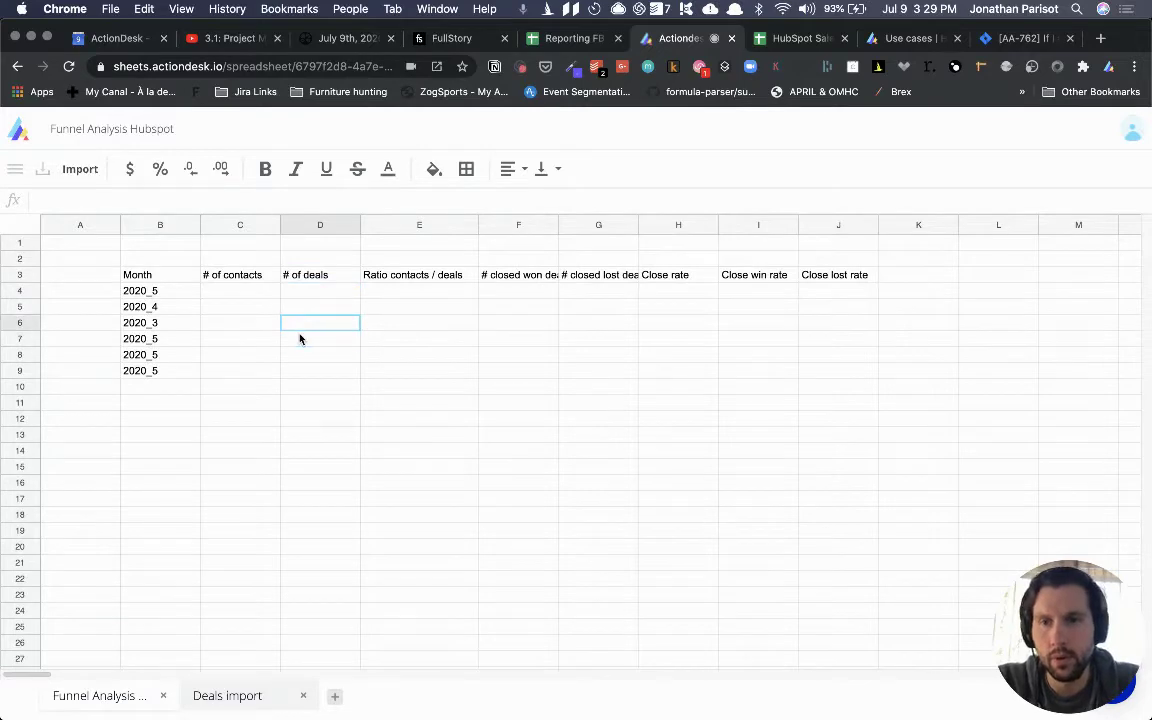
{"action": "type", "text": "=countif"}
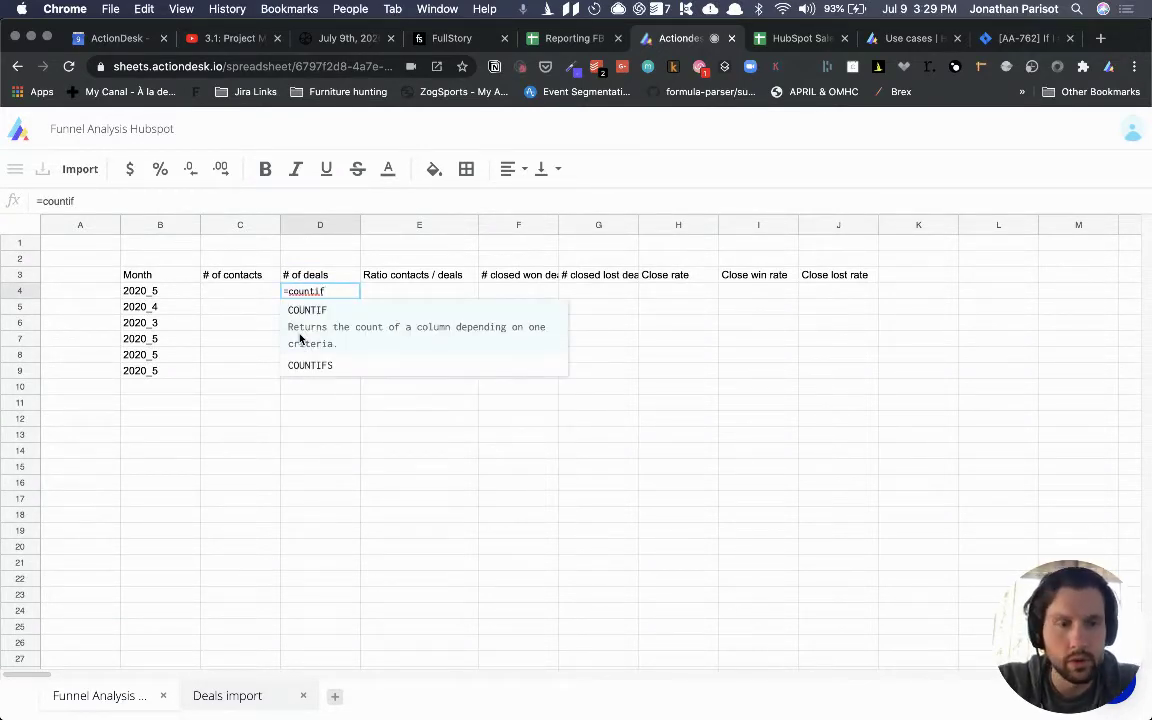
{"action": "key", "text": "Tab"}
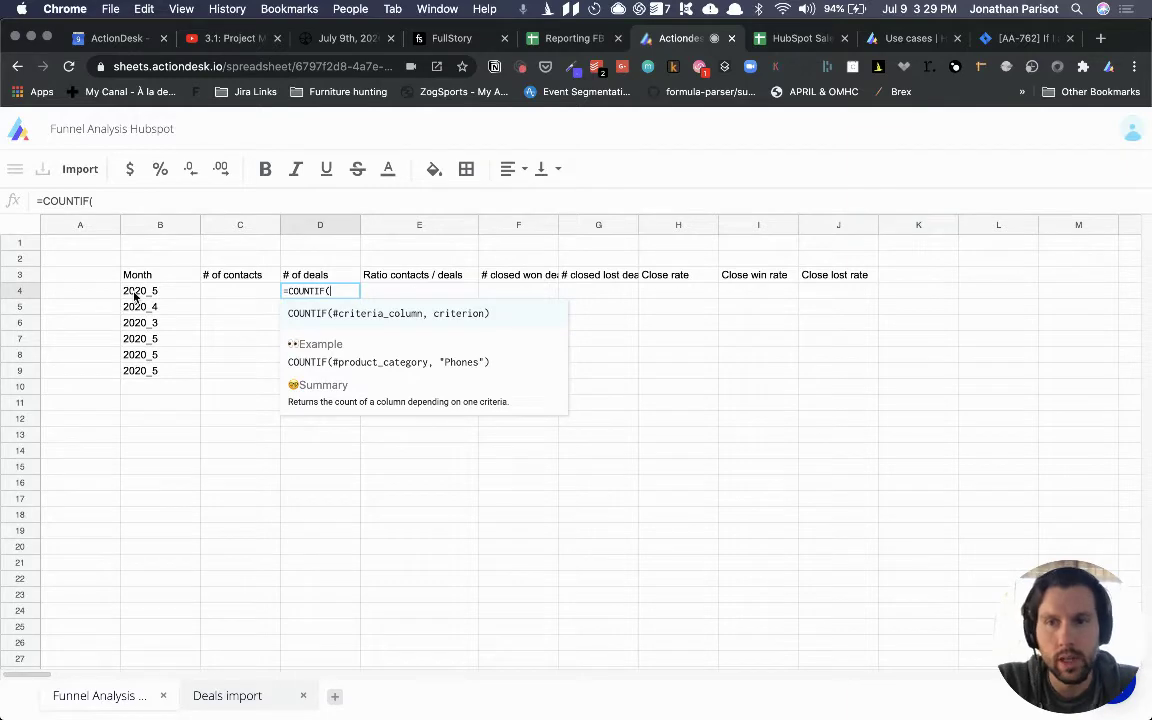
{"action": "left_click", "coordinate": [221, 693]}
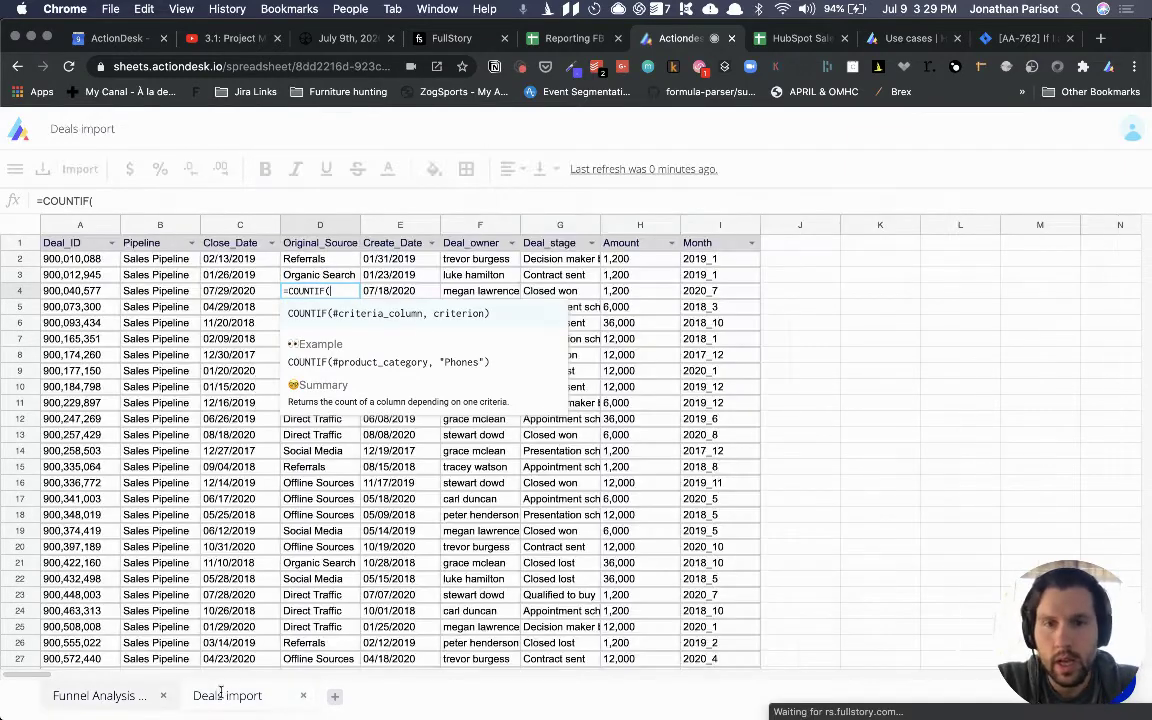
{"action": "left_click", "coordinate": [728, 268]}
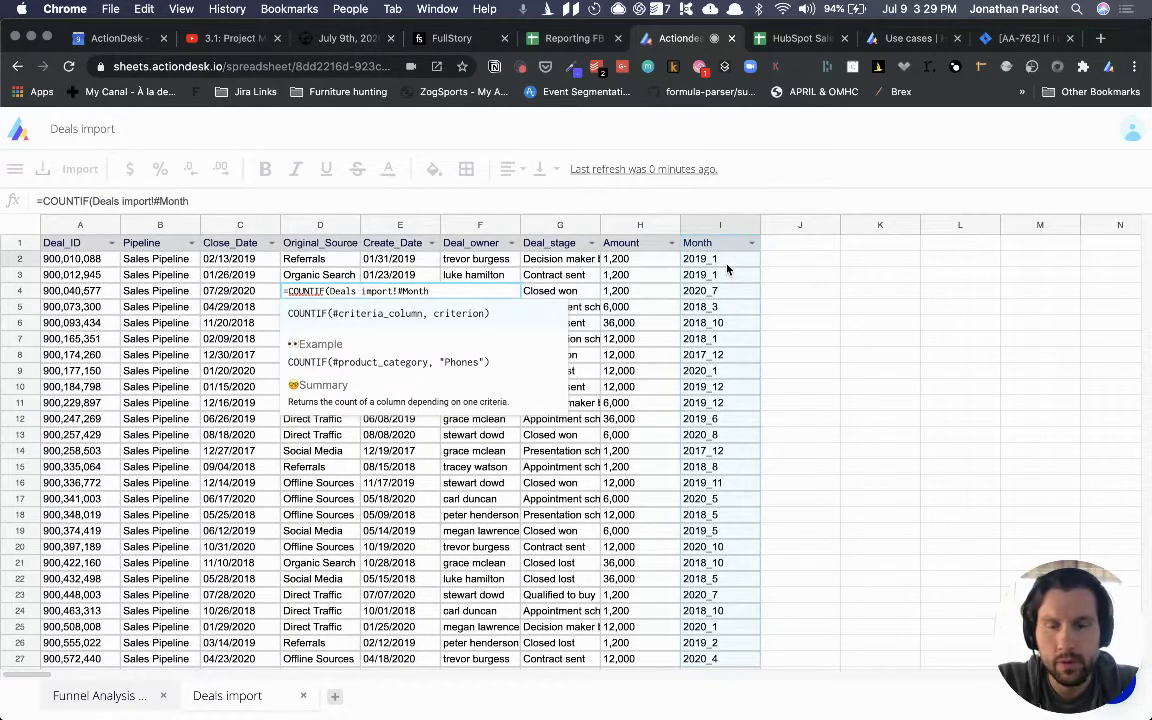
{"action": "type", "text": ","}
{"action": "left_click", "coordinate": [116, 694]}
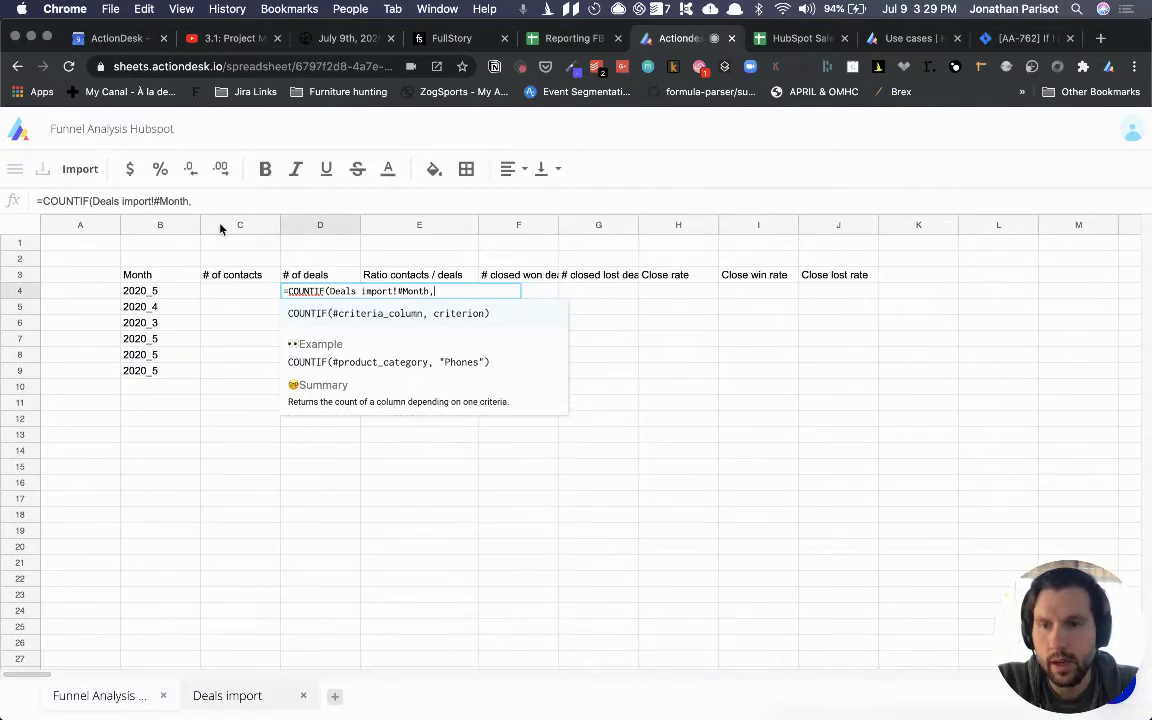
{"action": "left_click", "coordinate": [148, 292]}
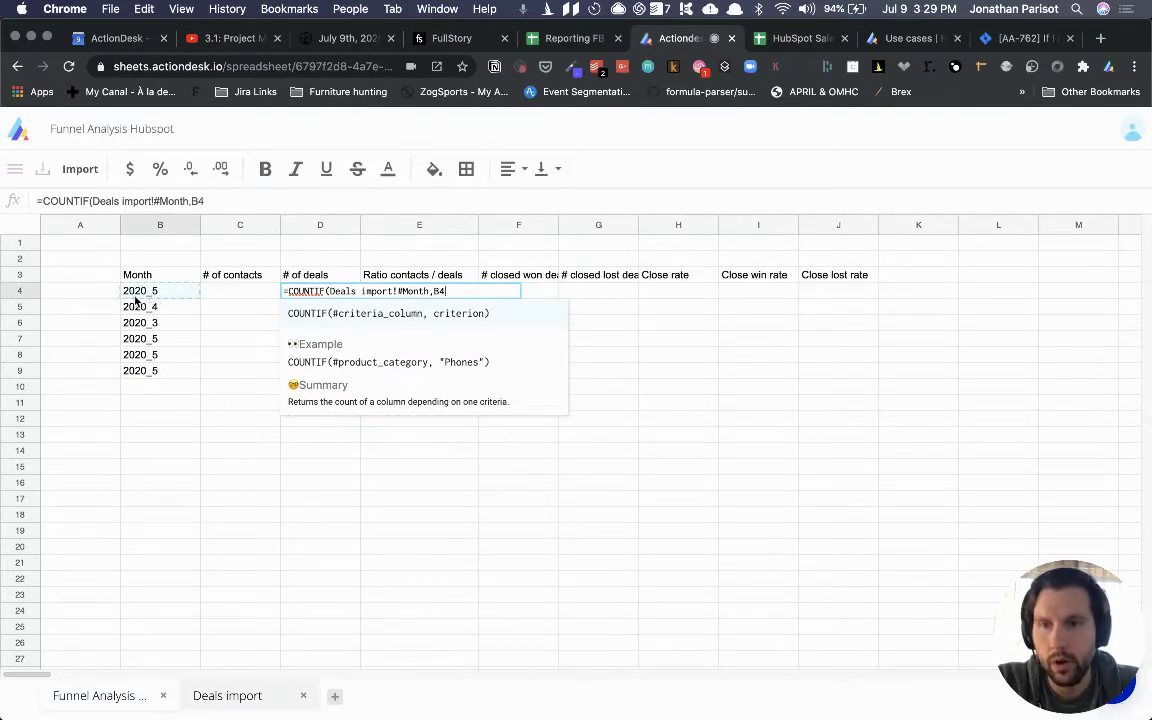
{"action": "type", "text": ")"}
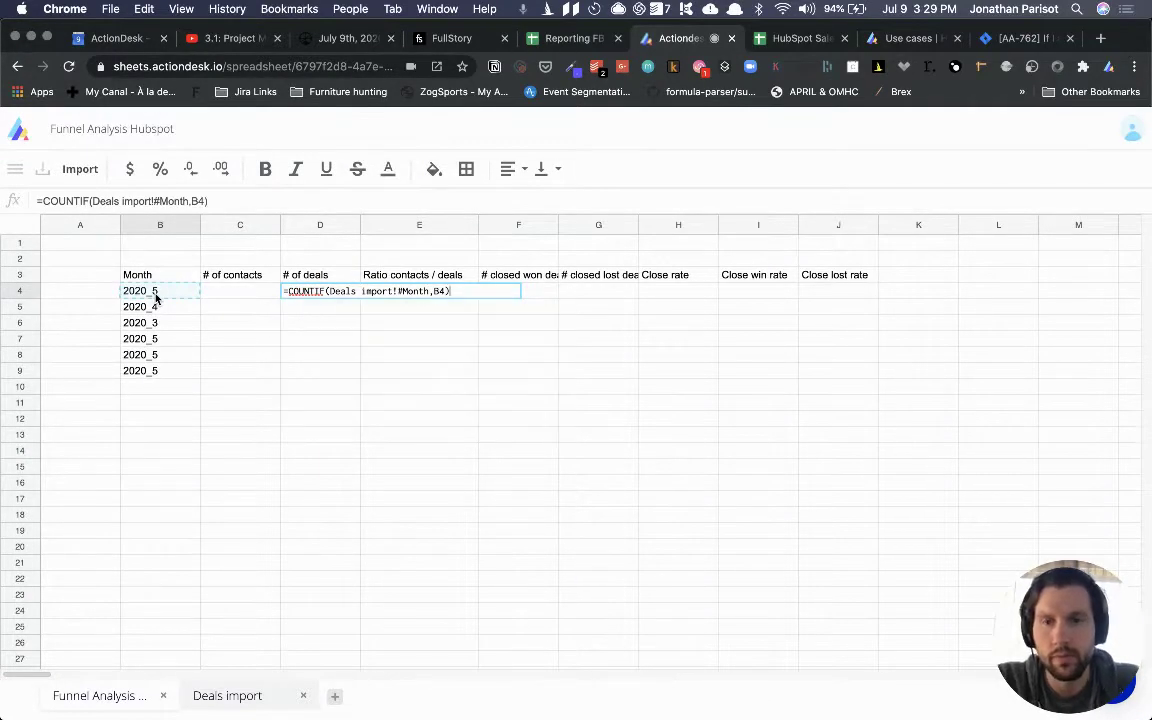
{"action": "key", "text": "Return"}
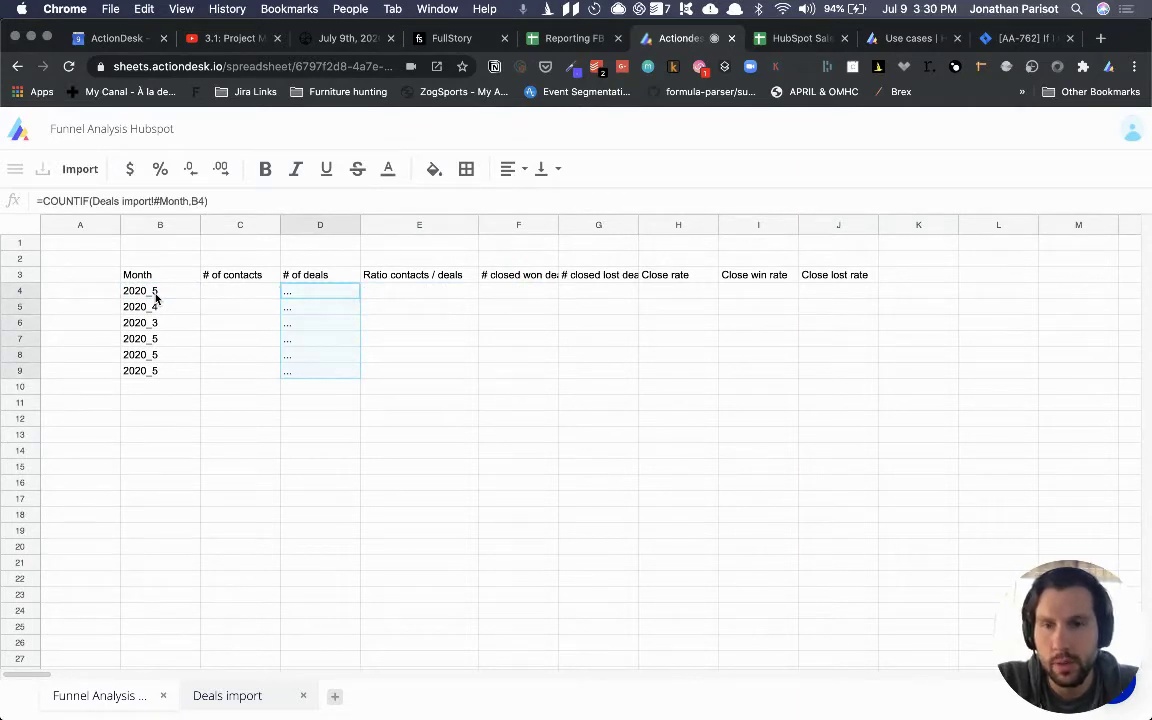
Examine the copied COUNTIF formulas in the # of deals column, including its month reference in D7
{"action": "key", "text": "Down"}
{"action": "key", "text": "Down"}
{"action": "key", "text": "Down"}
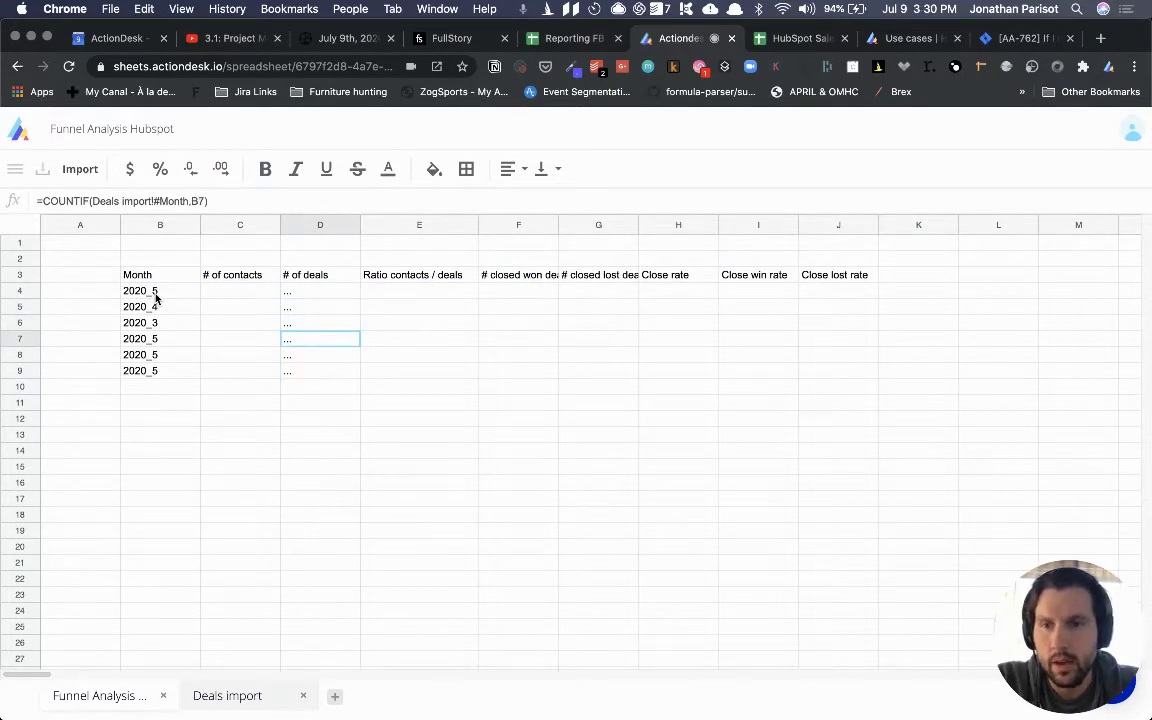
{"action": "key", "text": "Left"}
{"action": "key", "text": "Right"}
{"action": "key", "text": "Return"}
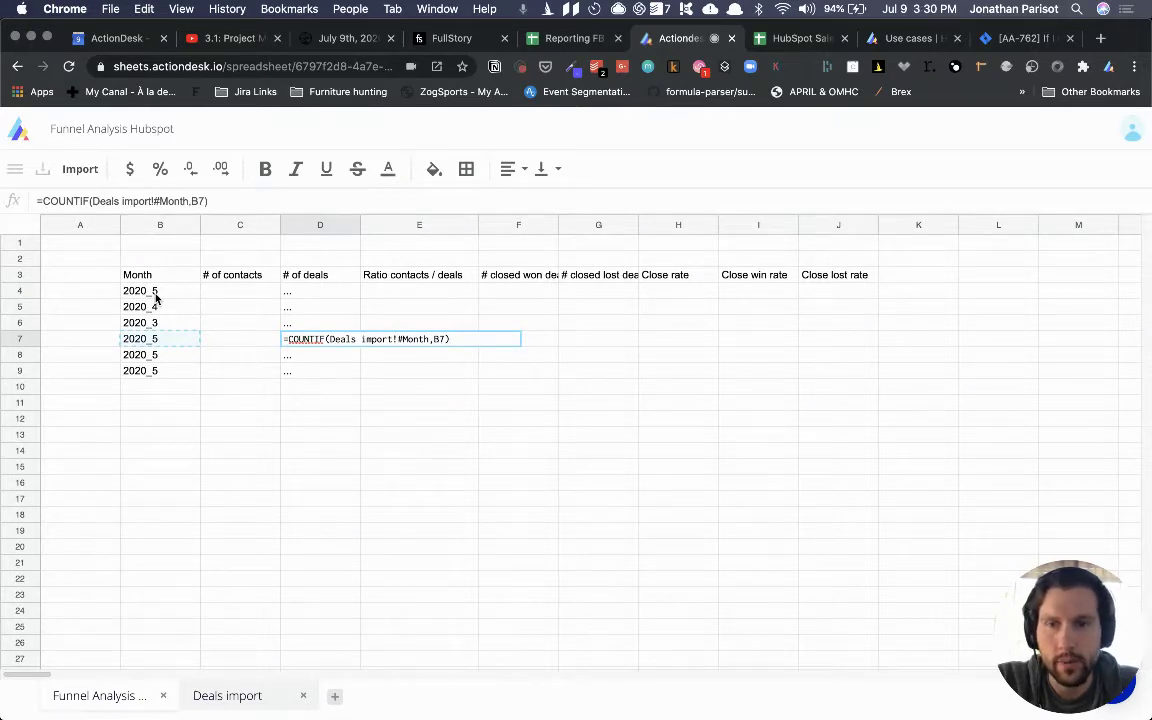
{"action": "key", "text": "Escape"}
{"action": "key", "text": "Up"}
{"action": "key", "text": "Up"}
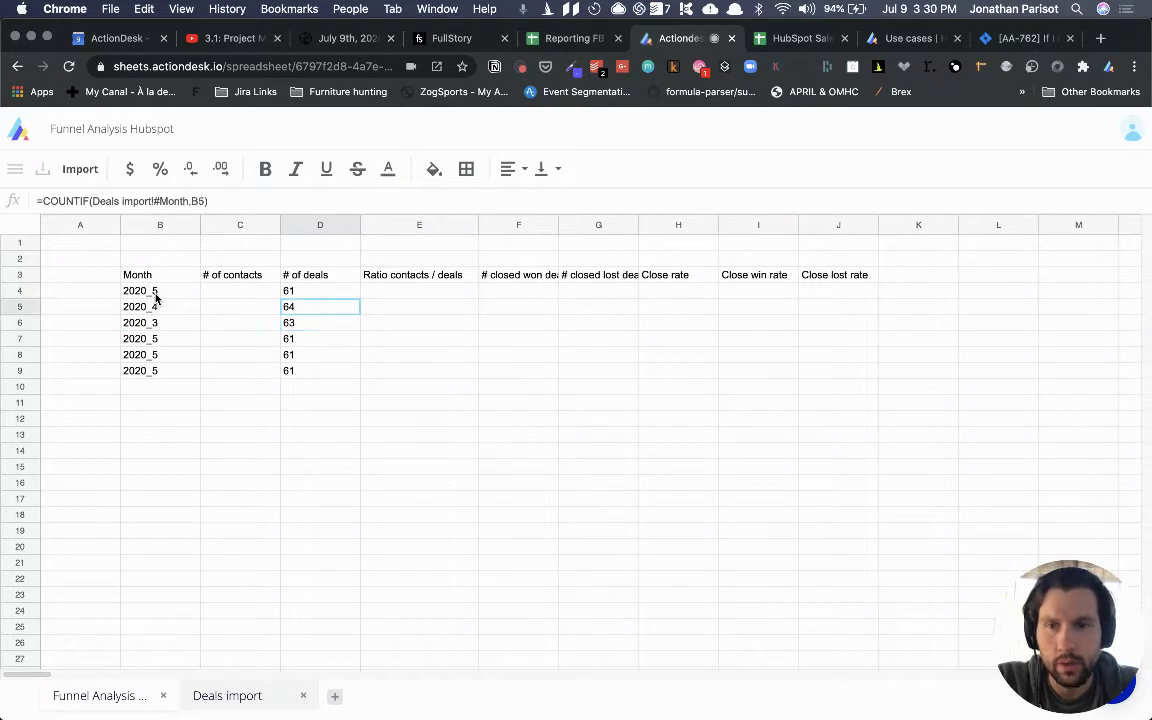
Correct the repeated months in B7, B8 and B9 to 2020_2, 2020_1 and 2019_12
{"action": "key", "text": "Down"}
{"action": "key", "text": "Down"}
{"action": "key", "text": "Left"}
{"action": "key", "text": "Left"}
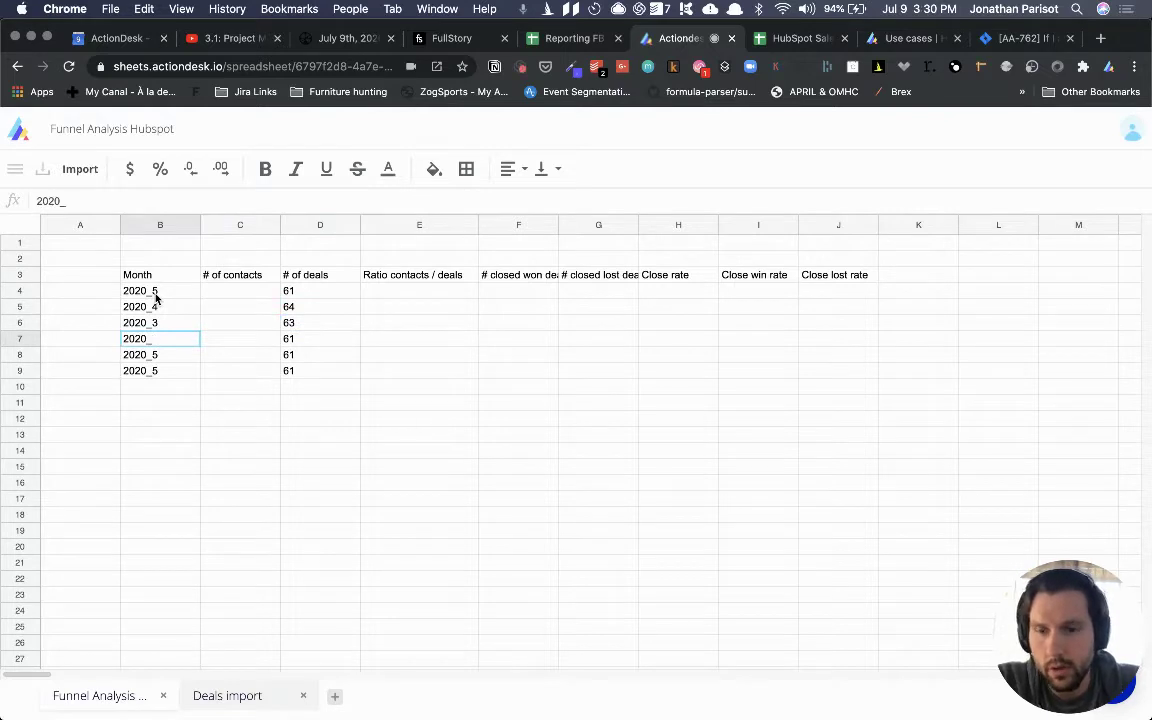
{"action": "key", "text": "Right"}
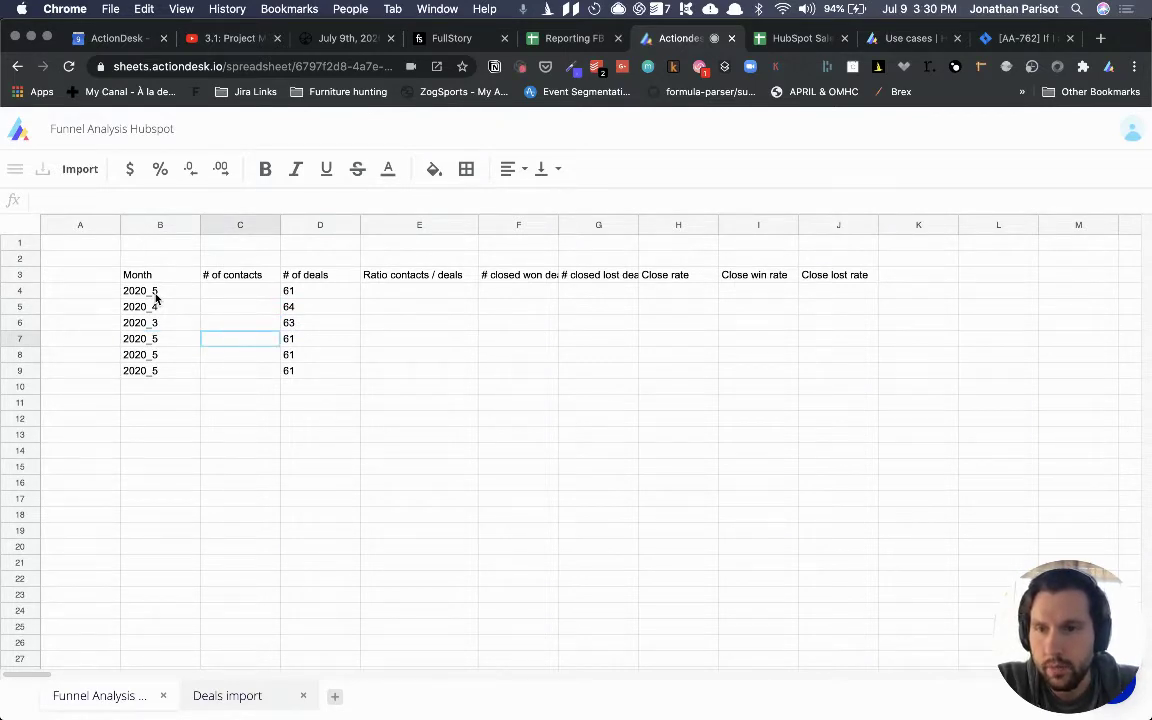
{"action": "key", "text": "Left"}
{"action": "key", "text": "Return"}
{"action": "key", "text": "Return"}
{"action": "key", "text": "Return"}
{"action": "key", "text": "BackSpace"}
{"action": "type", "text": "1"}
{"action": "key", "text": "Return"}
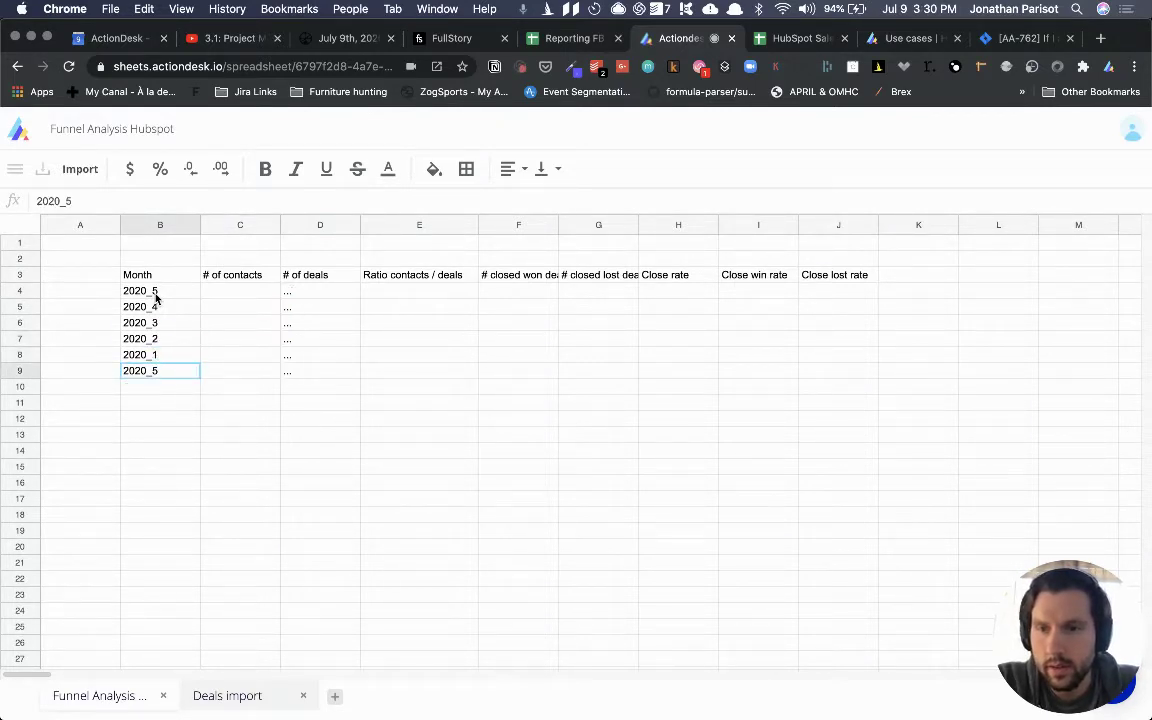
{"action": "type", "text": "2019"}
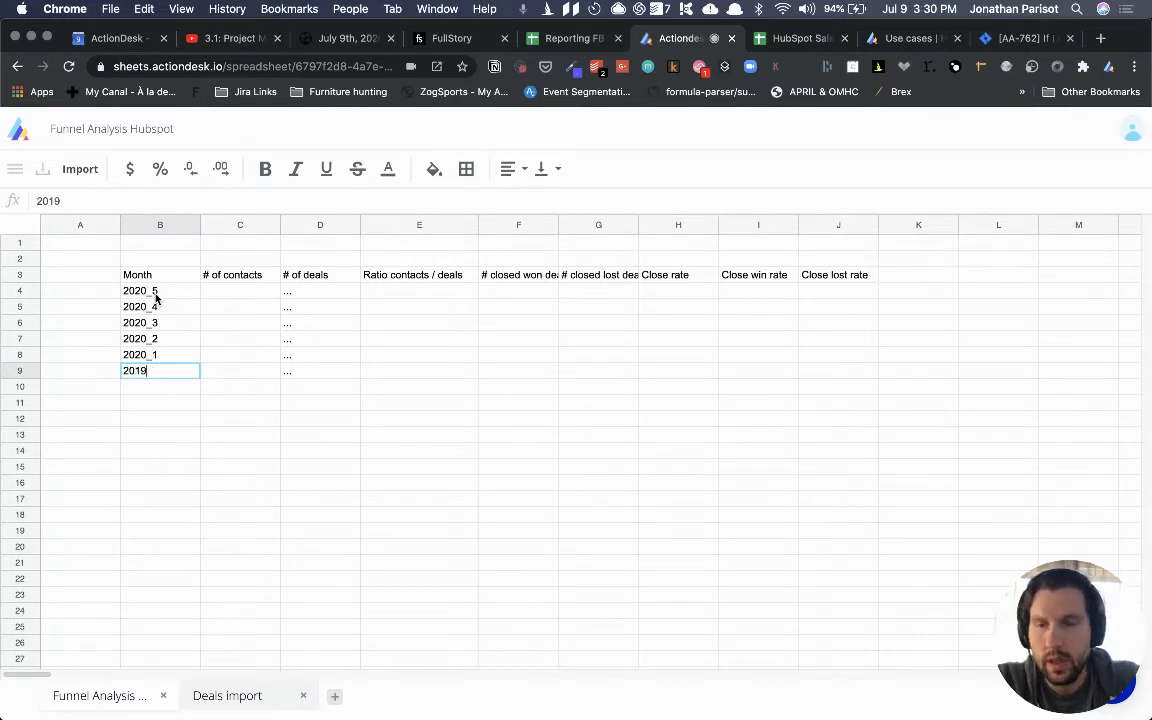
{"action": "type", "text": "_12"}
{"action": "key", "text": "Return"}
Review the recalculated # of deals values against their months in the funnel table
{"action": "key", "text": "Up"}
{"action": "key", "text": "Right"}
{"action": "key", "text": "Right"}
{"action": "key", "text": "ctrl+Up"}
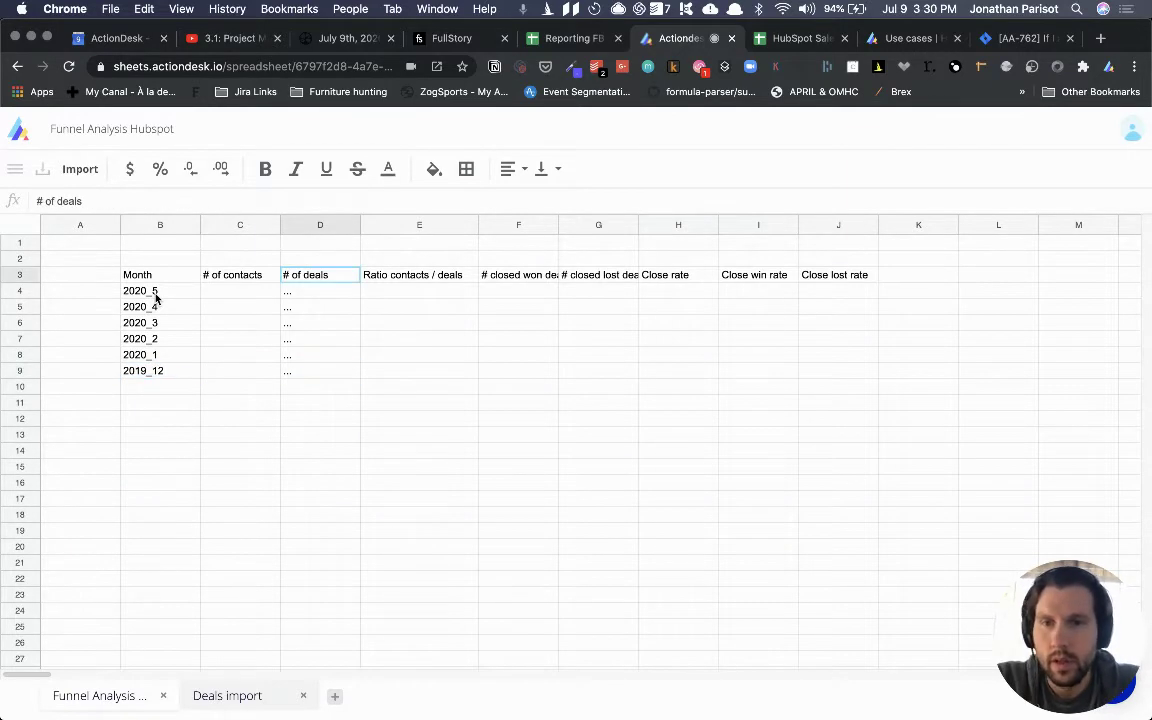
{"action": "key", "text": "Down"}
{"action": "key", "text": "Up"}
{"action": "key", "text": "Left"}
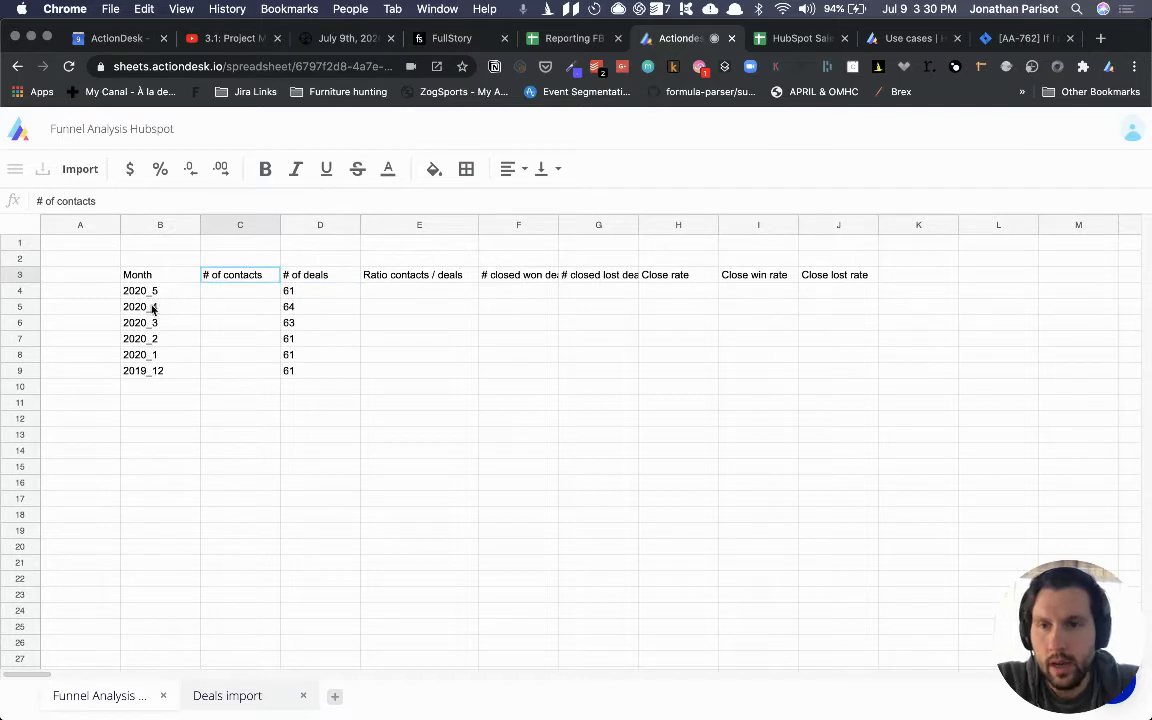
{"action": "key", "text": "Right"}
{"action": "key", "text": "Down"}
{"action": "key", "text": "Down"}
{"action": "key", "text": "Down"}
{"action": "key", "text": "Down"}
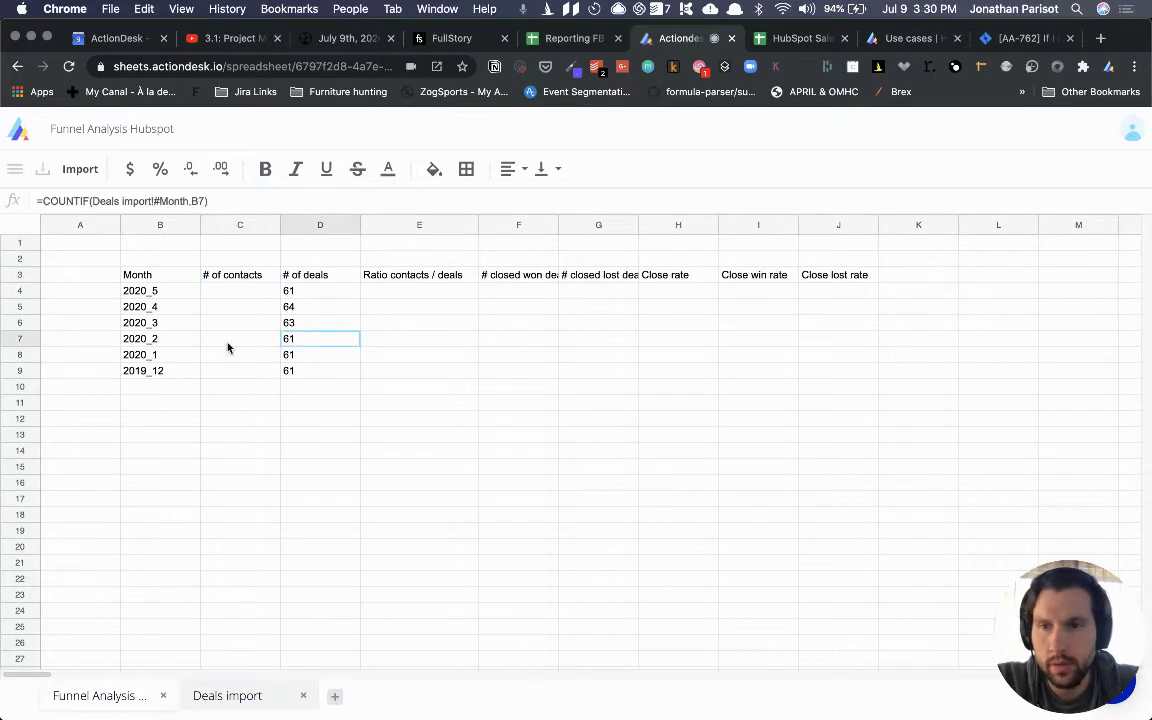
{"action": "key", "text": "Down"}
{"action": "key", "text": "Up"}
{"action": "key", "text": "Left"}
{"action": "key", "text": "Left"}
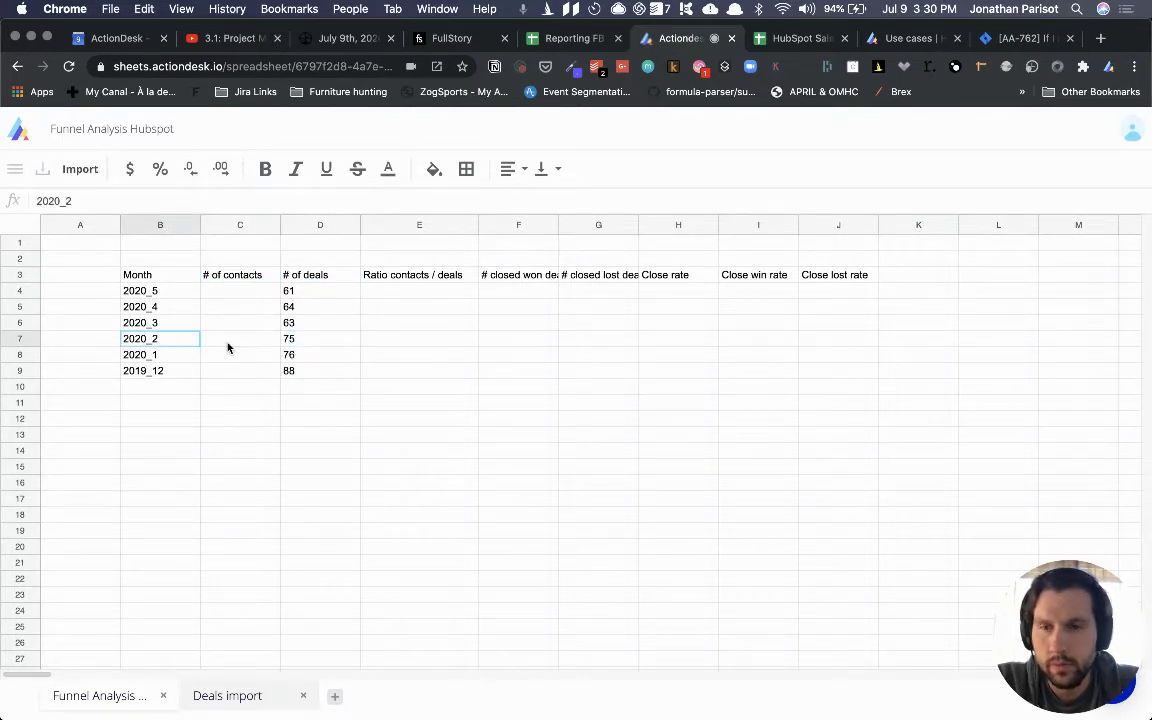
{"action": "key", "text": "Right"}
{"action": "key", "text": "Right"}
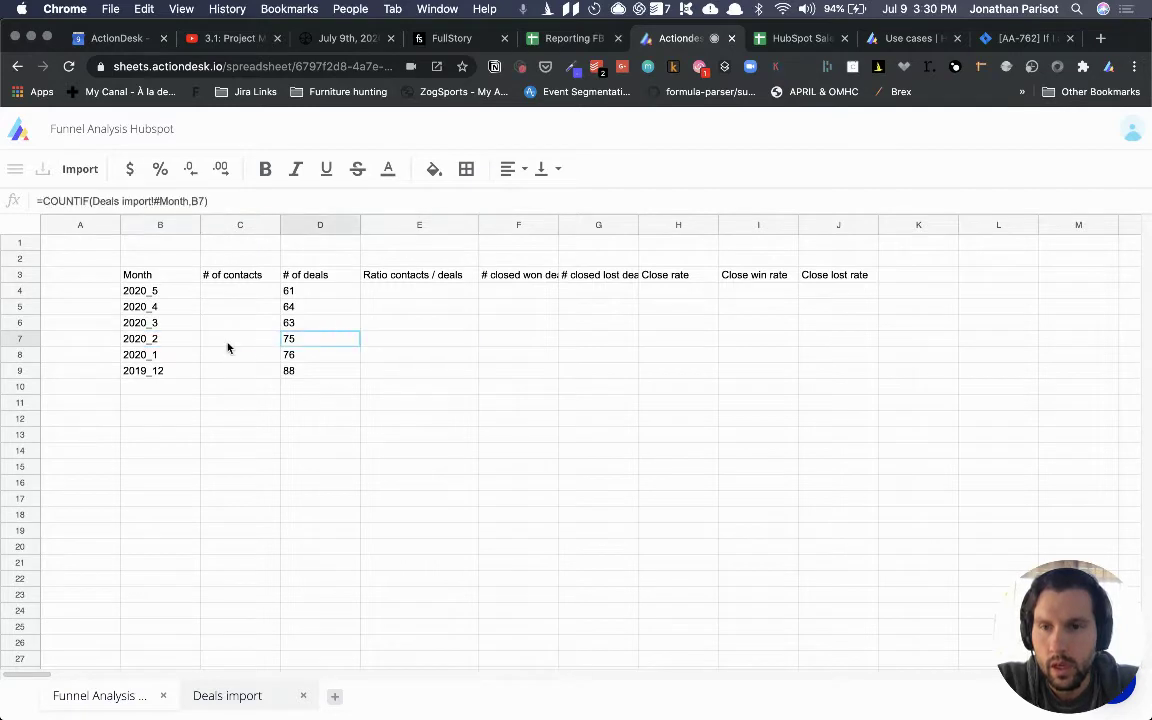
{"action": "key", "text": "Left"}
{"action": "key", "text": "Up"}
{"action": "key", "text": "Up"}
{"action": "key", "text": "Up"}
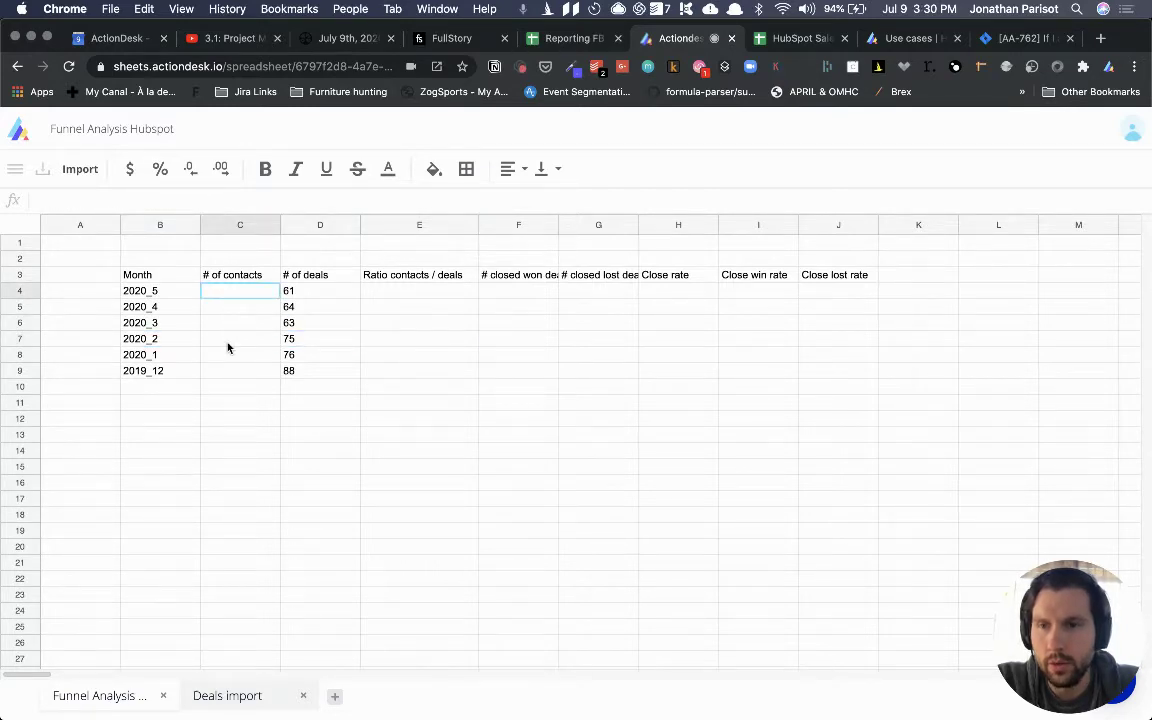
{"action": "key", "text": "Left"}
{"action": "key", "text": "Right"}
{"action": "key", "text": "Up"}
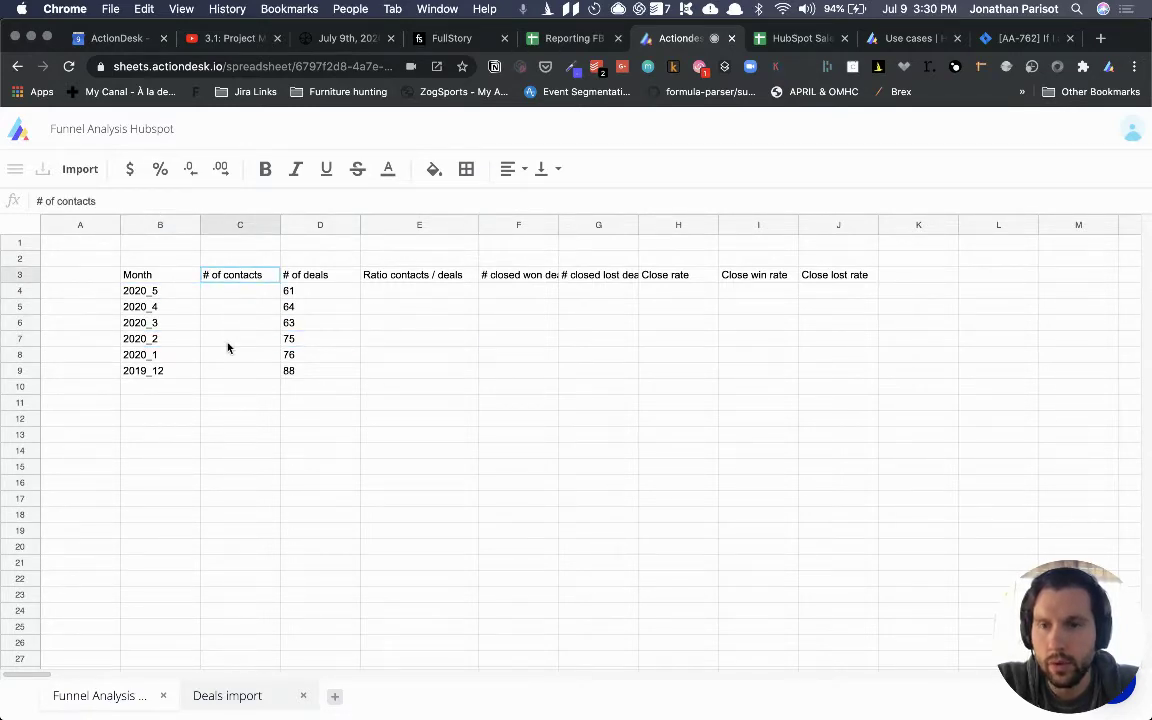
Add a new sheet named "Contacts import"
{"action": "left_click", "coordinate": [335, 695]}
{"action": "type", "text": "Con"}
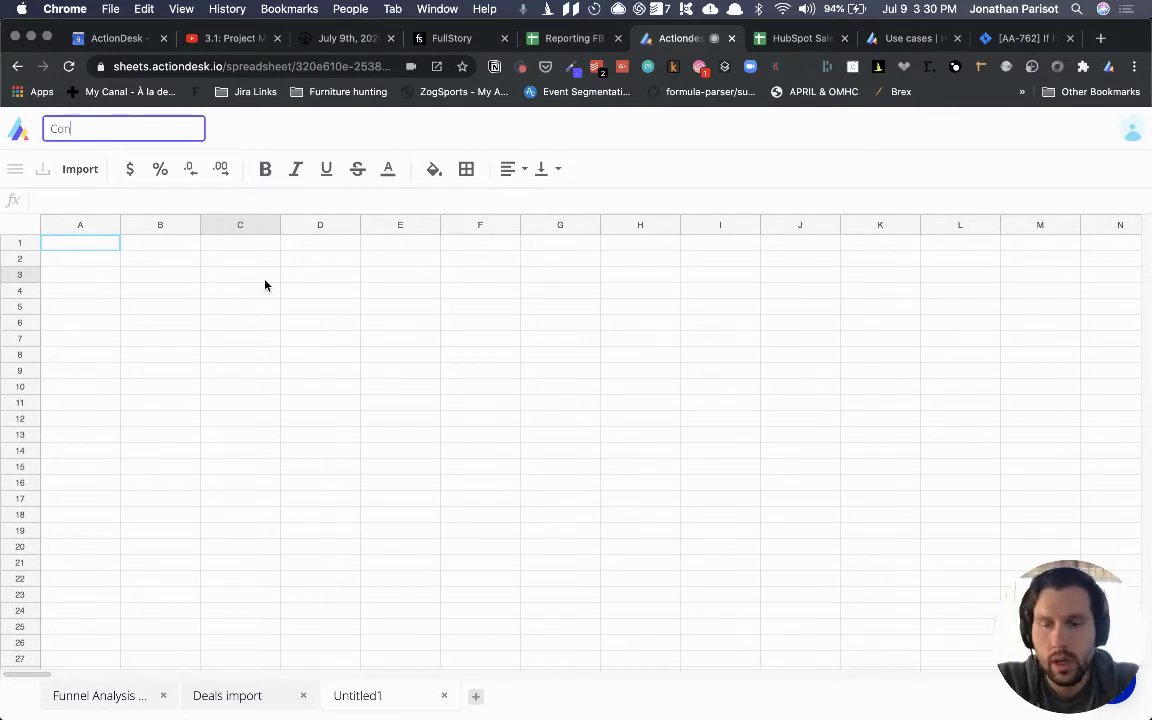
{"action": "type", "text": "tacts import"}
{"action": "key", "text": "Return"}
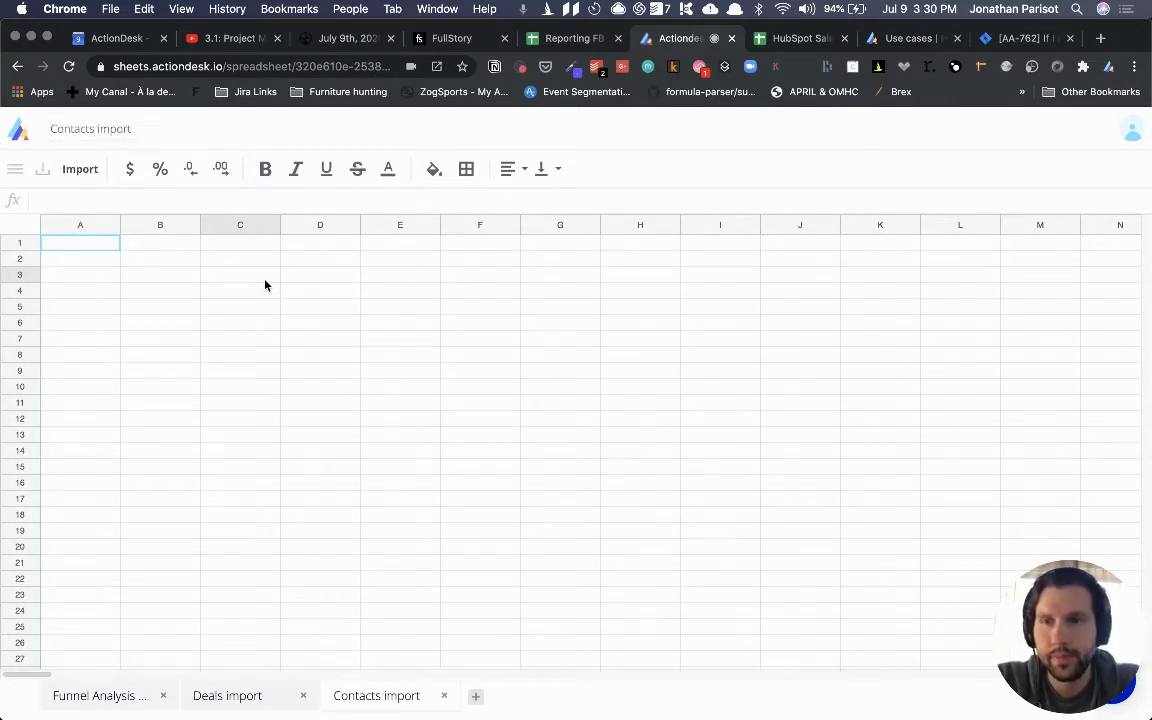
Set up a data import at A1 from the Hubspot_demo data source and its hubspot_contacts table
{"action": "left_click", "coordinate": [247, 357]}
{"action": "key", "text": "super+Up"}
{"action": "key", "text": "super+Left"}
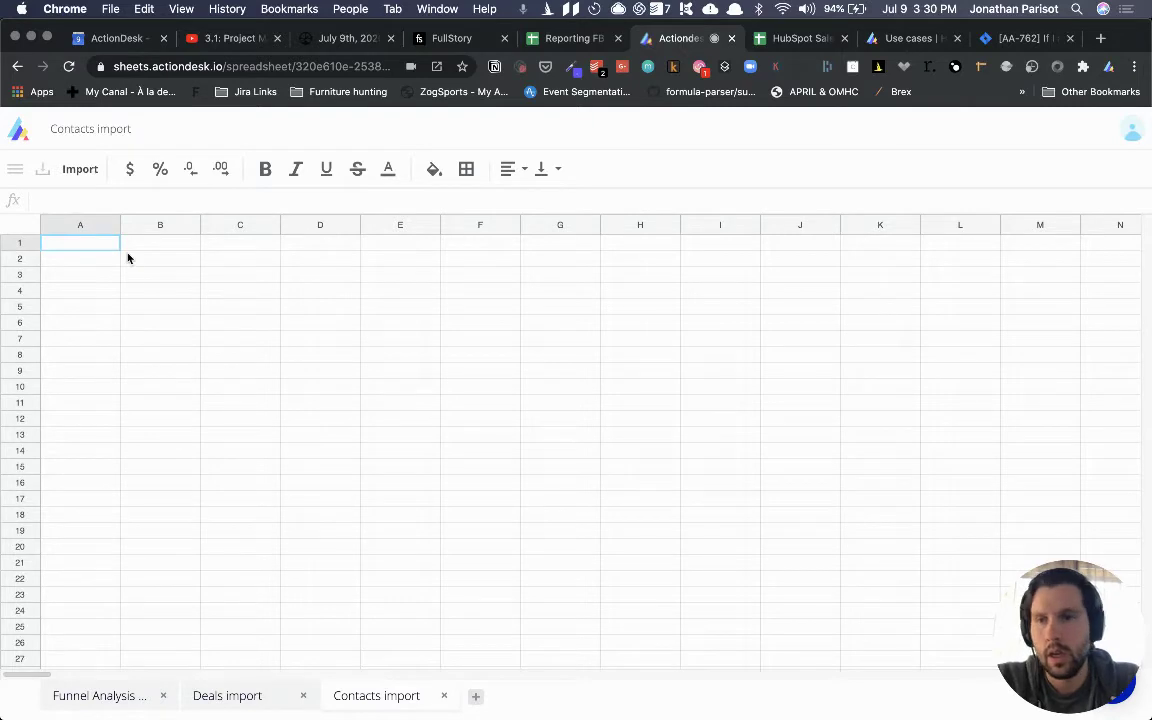
{"action": "left_click", "coordinate": [74, 172]}
{"action": "left_click", "coordinate": [884, 299]}
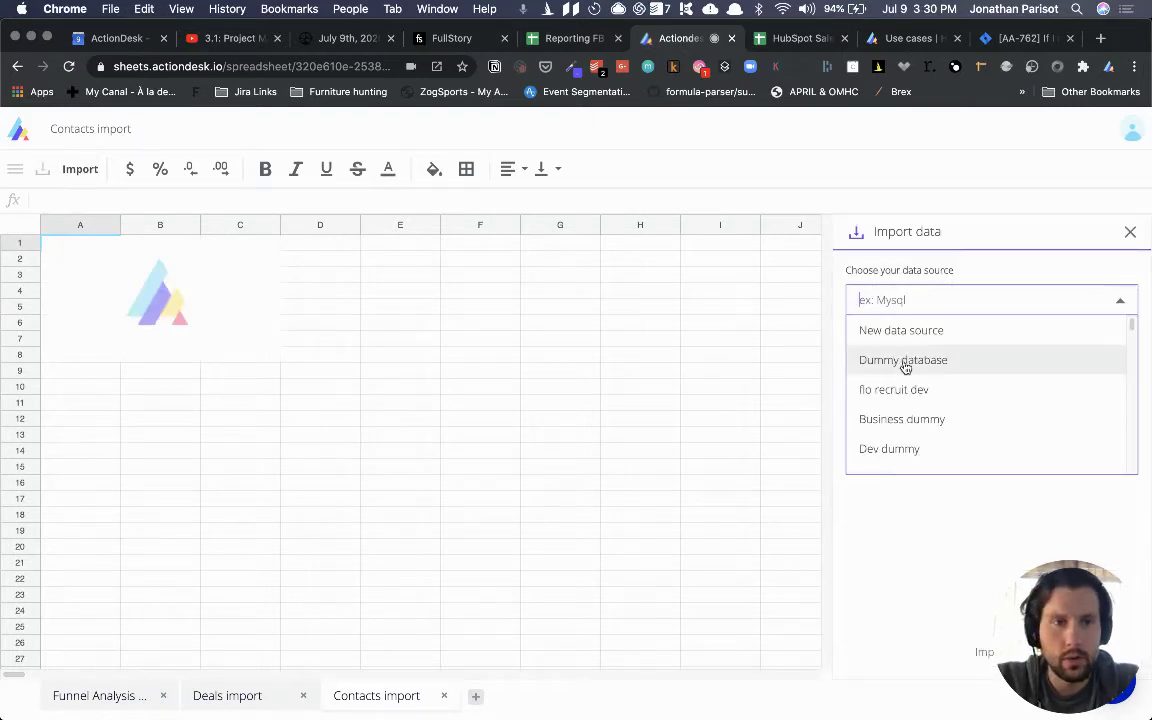
{"action": "type", "text": "hubs"}
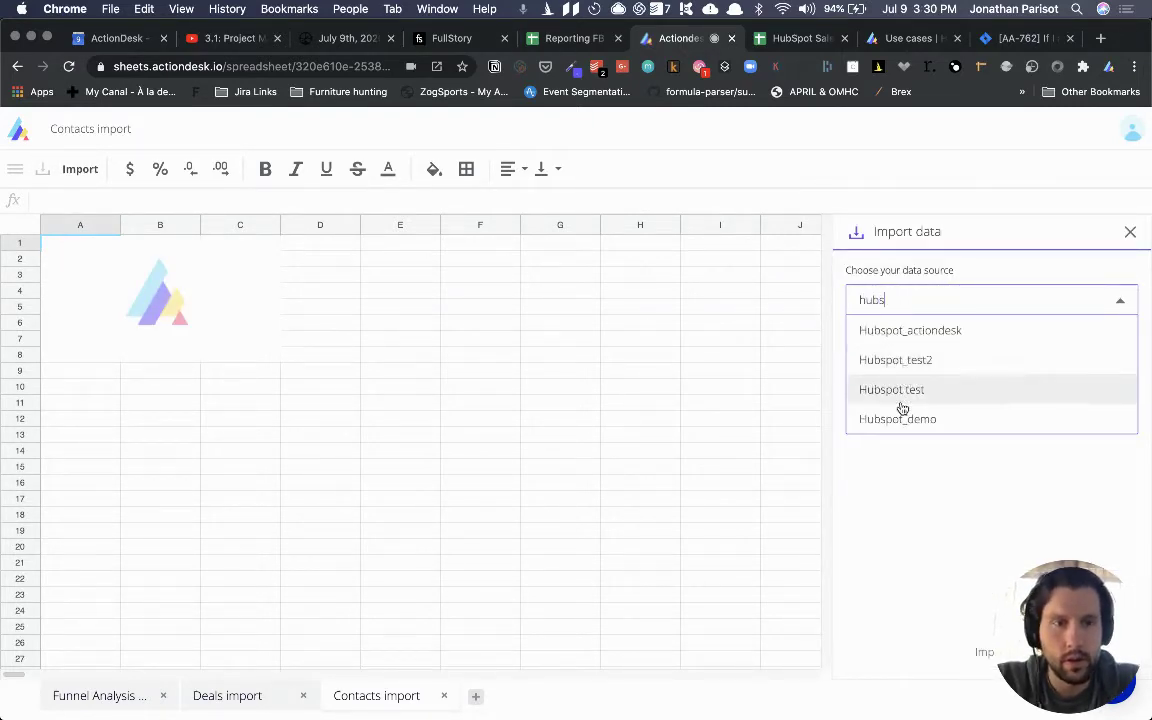
{"action": "left_click", "coordinate": [900, 418]}
{"action": "left_click", "coordinate": [968, 372]}
{"action": "type", "text": "con"}
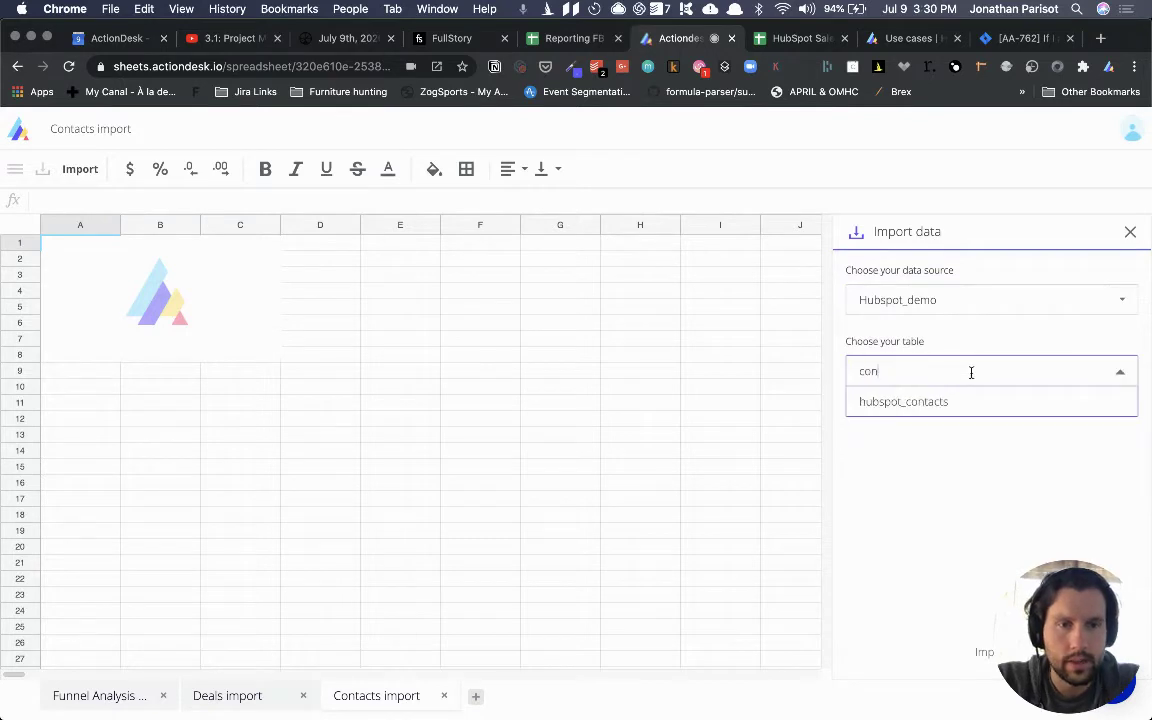
{"action": "left_click", "coordinate": [952, 402]}
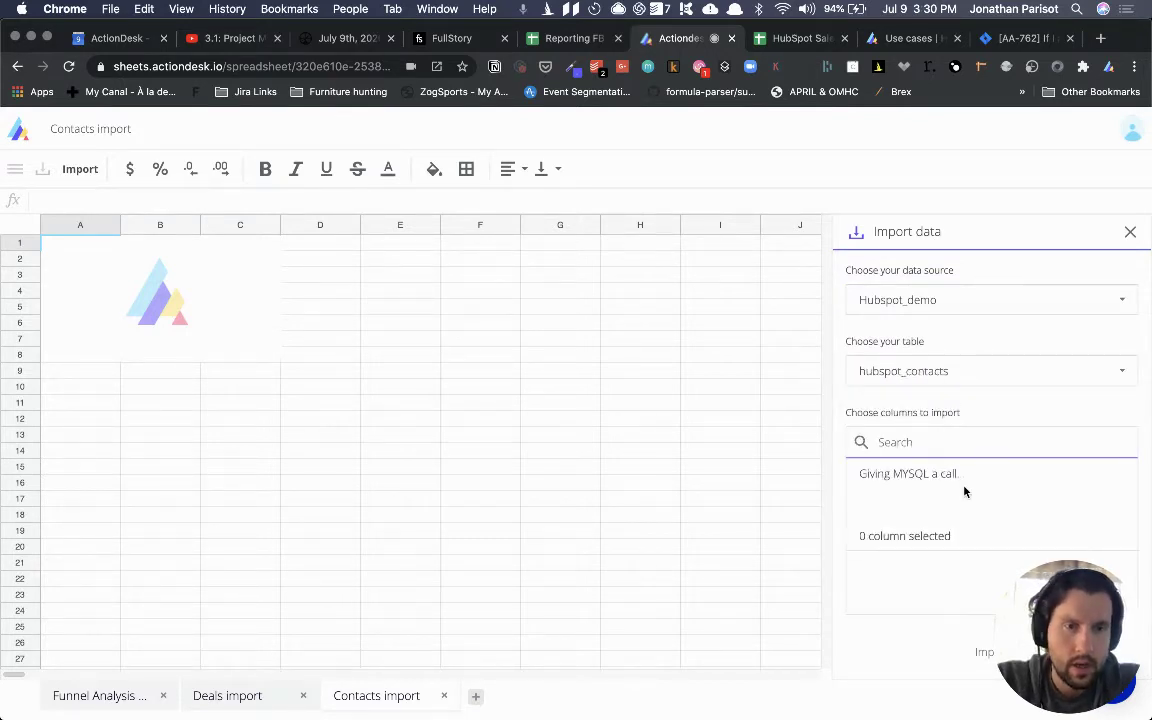
Import the columns Contact_ID, First_Name, Last_Name, Email, Original_source and Create_Date
{"action": "left_click", "coordinate": [949, 473]}
{"action": "left_click", "coordinate": [949, 473]}
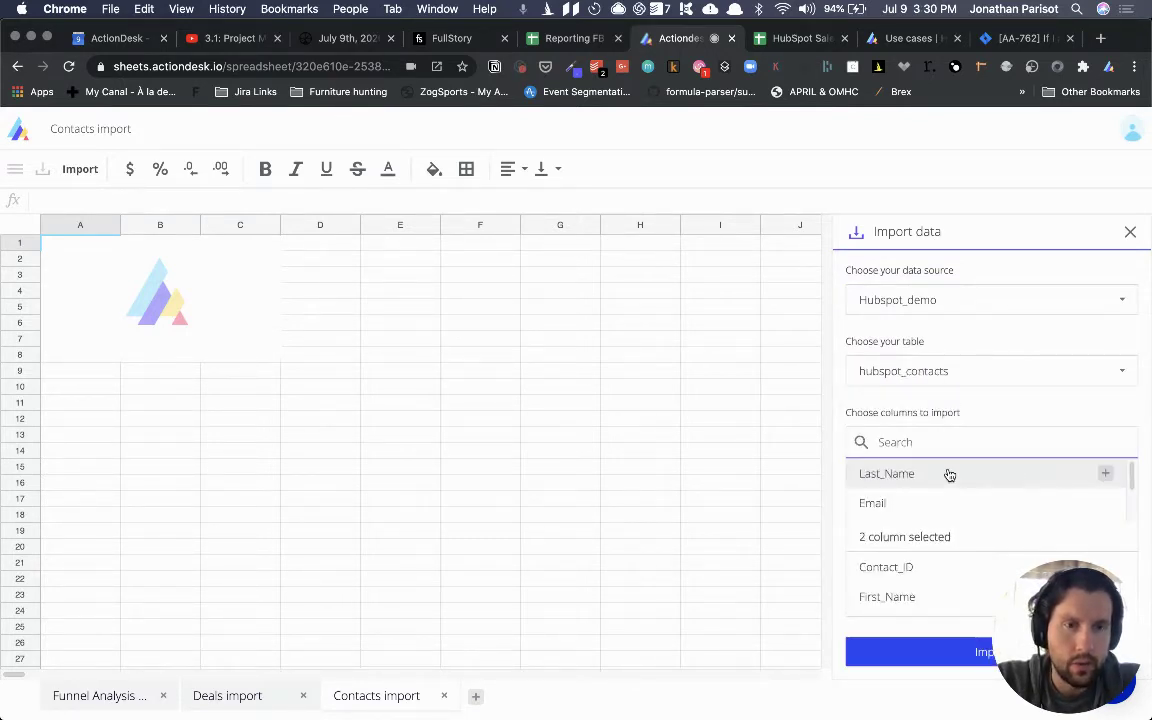
{"action": "left_click", "coordinate": [949, 473]}
{"action": "left_click", "coordinate": [949, 473]}
{"action": "left_click", "coordinate": [949, 473]}
{"action": "left_click", "coordinate": [946, 475]}
{"action": "left_click", "coordinate": [950, 651]}
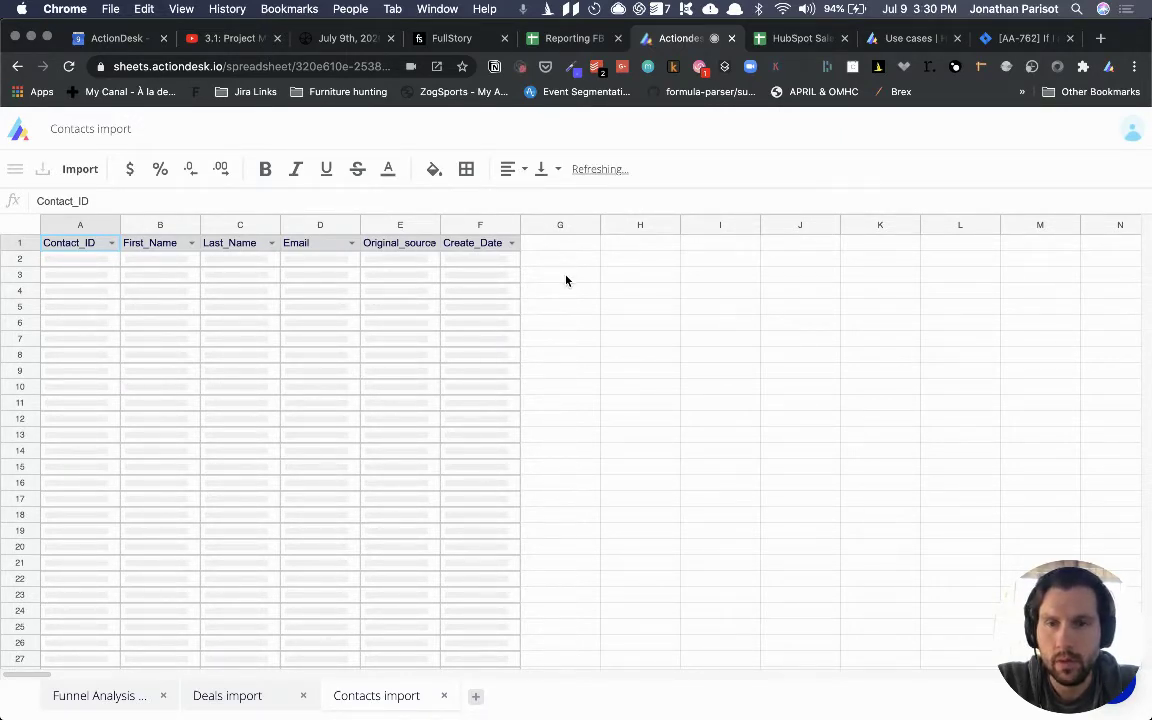
Add a "Month" column heading in G1 of the Contacts import sheet, beside the Create_Date column
{"action": "left_click", "coordinate": [556, 245]}
{"action": "type", "text": "Month"}
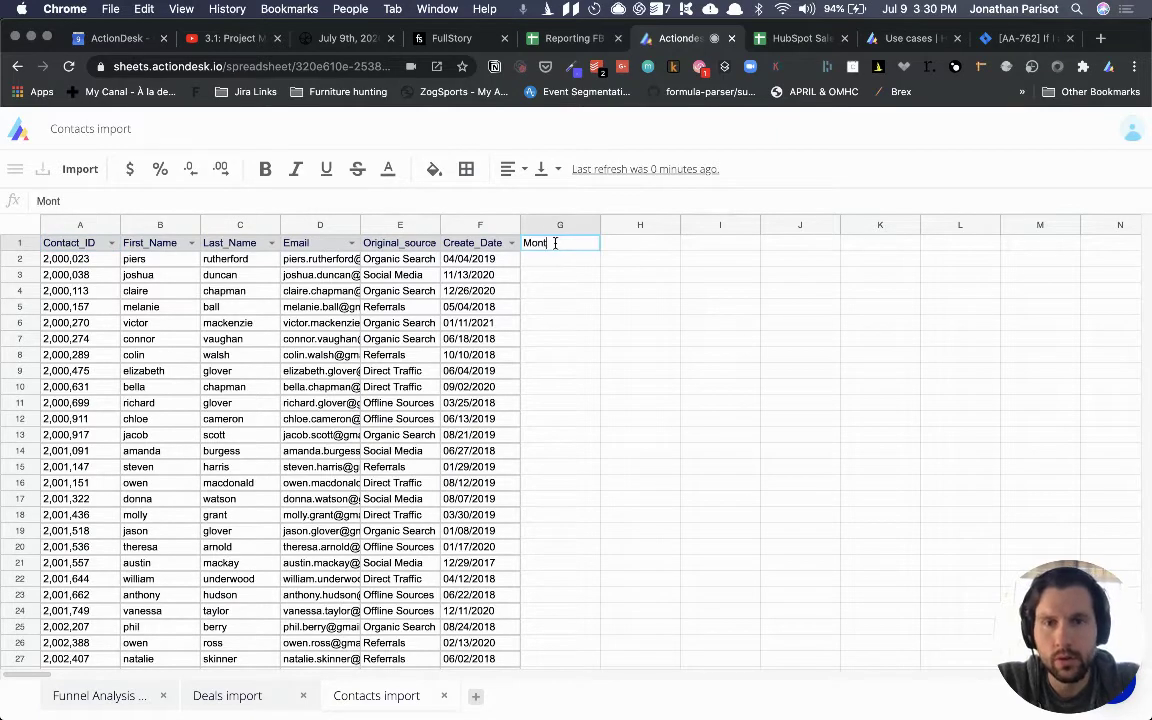
{"action": "key", "text": "Return"}
Fill the Month column of Contacts import with the formula =YEAR(#Create_Date)&"_"&MONTH(#Create_Date)
{"action": "type", "text": "=y"}
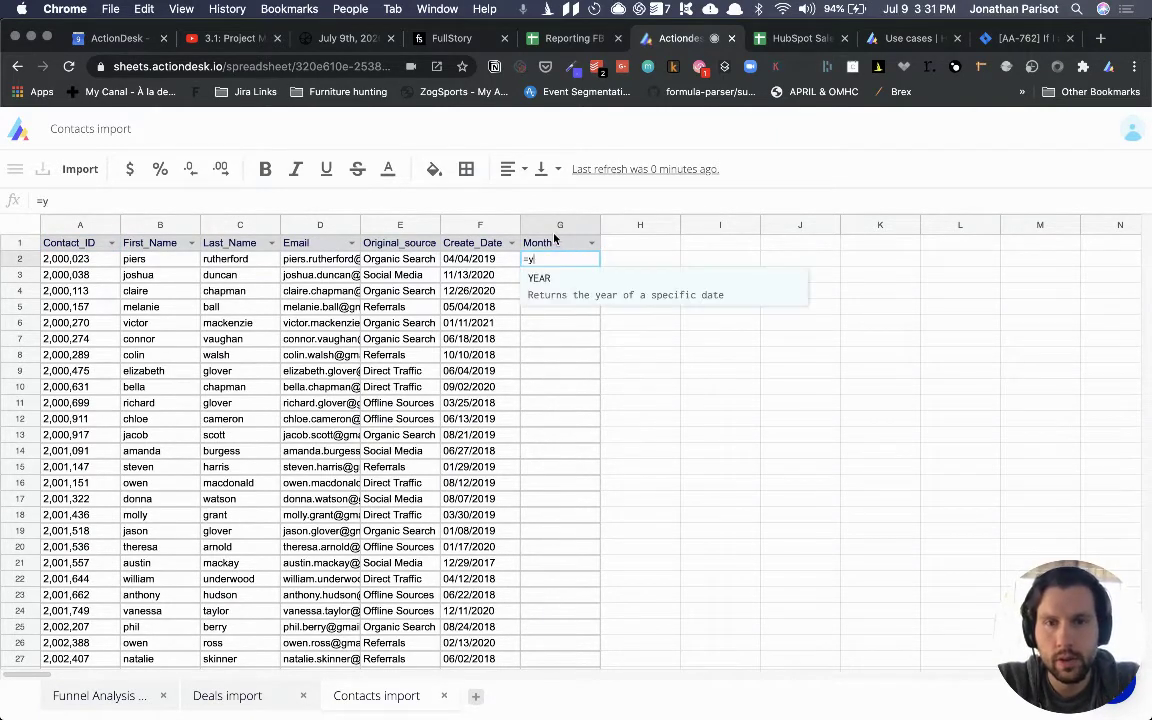
{"action": "key", "text": "Tab"}
{"action": "left_click", "coordinate": [470, 243]}
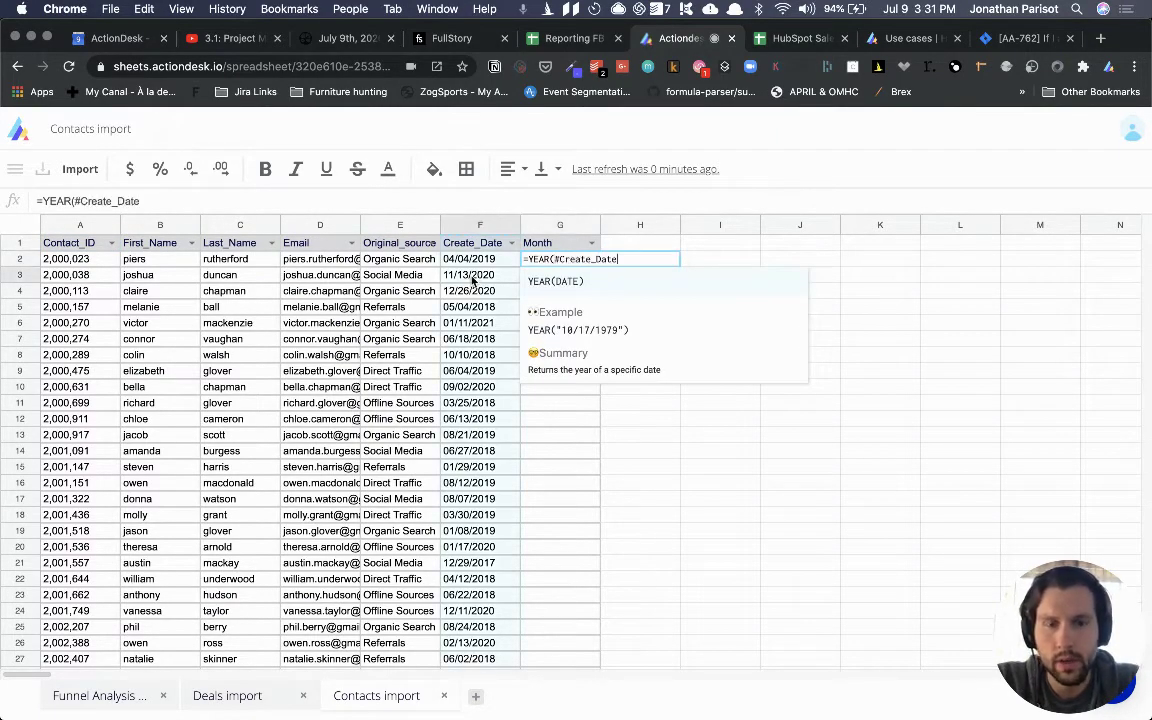
{"action": "type", "text": ")&\"_\"&m"}
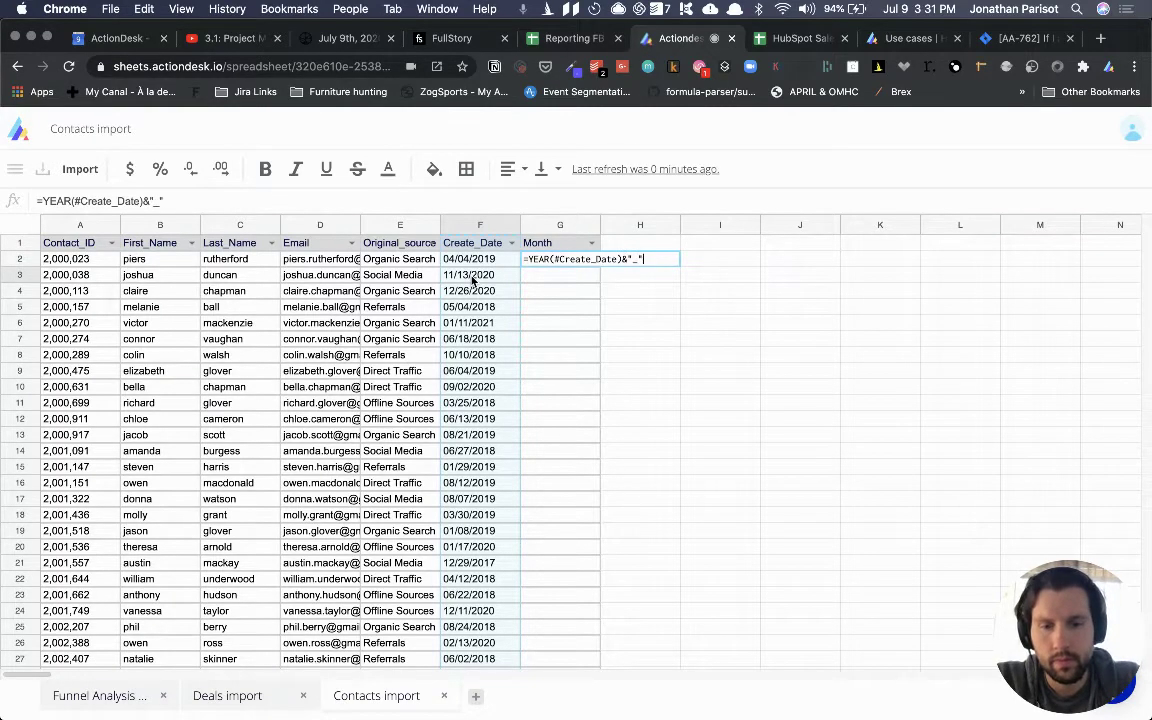
{"action": "type", "text": "onth"}
{"action": "key", "text": "Tab"}
{"action": "left_click", "coordinate": [473, 280]}
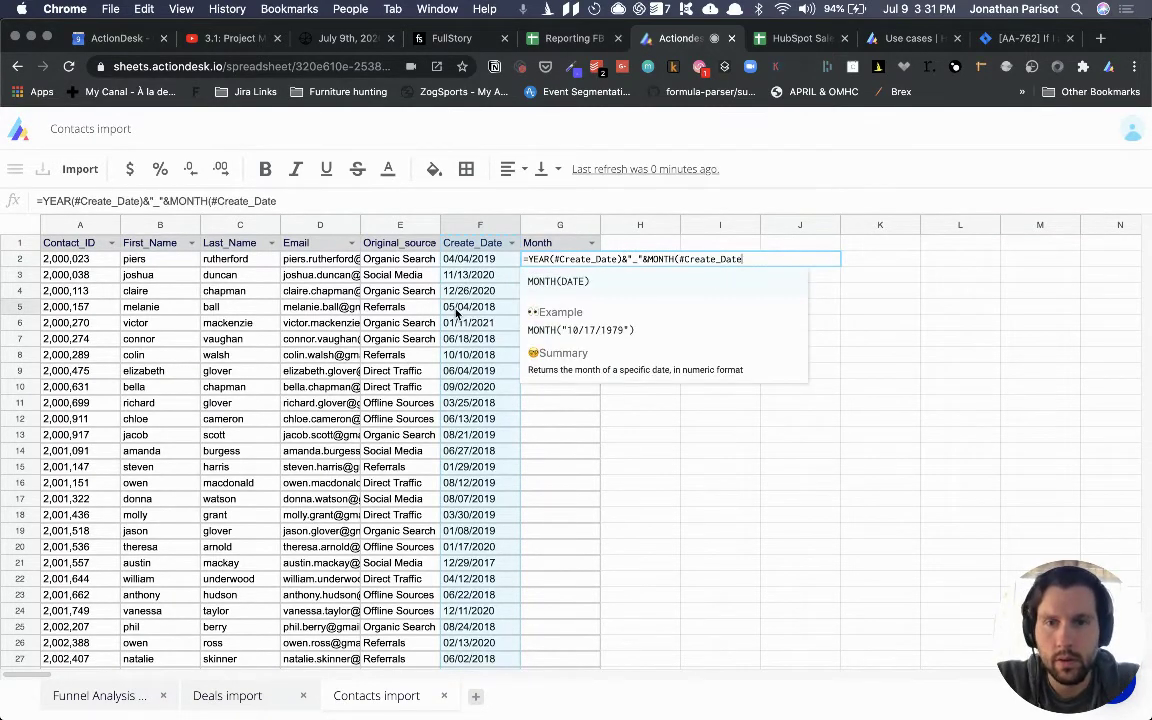
{"action": "type", "text": ")"}
{"action": "key", "text": "Return"}
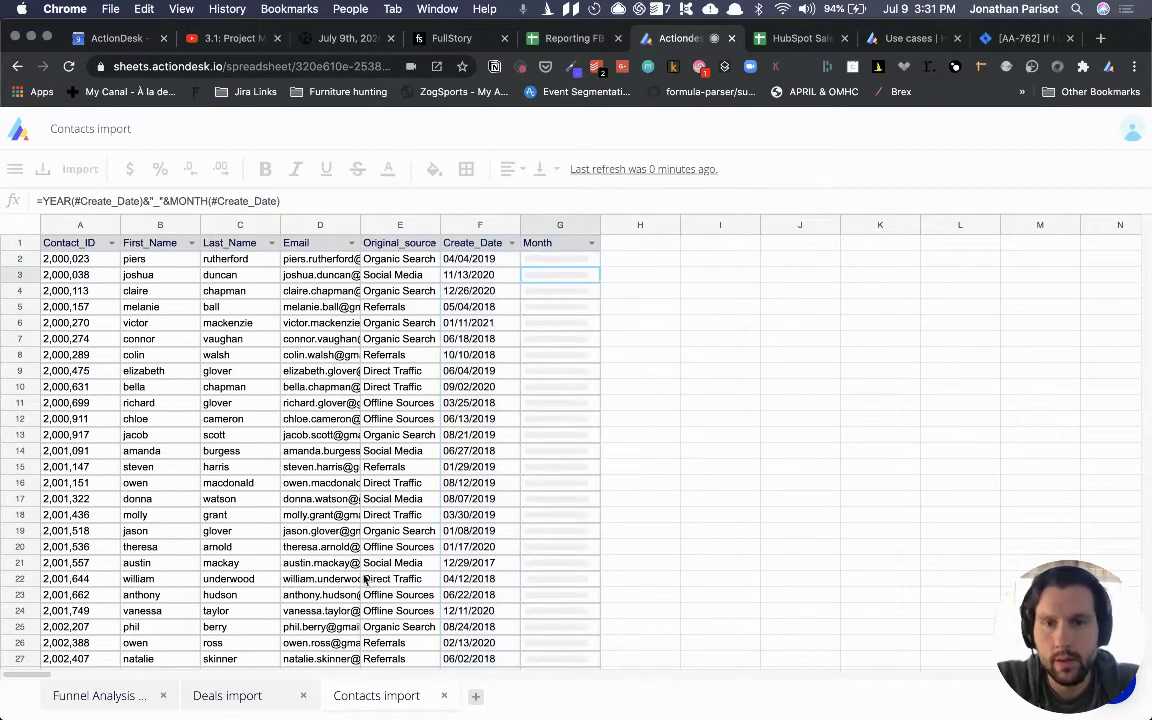
In C4 of the Funnel Analysis sheet, count the month's contacts with =COUNTIF(Contacts import!#Month,B4)
{"action": "left_click", "coordinate": [99, 695]}
{"action": "left_click", "coordinate": [252, 291]}
{"action": "type", "text": "="}
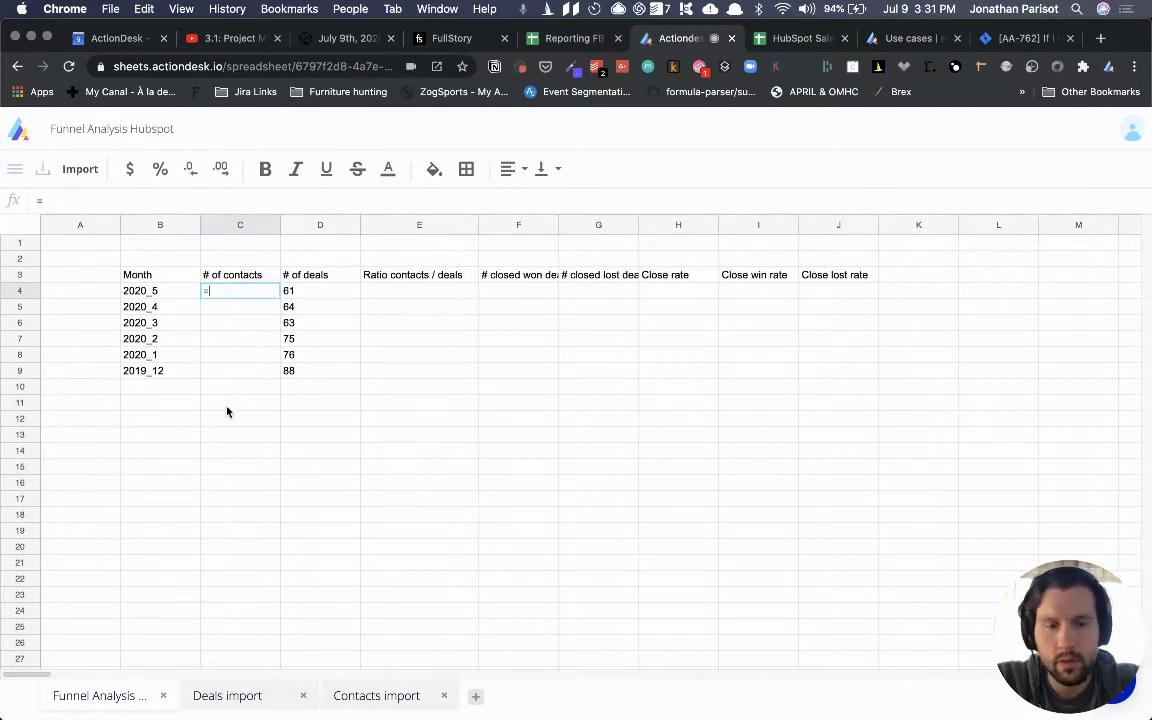
{"action": "type", "text": "countif"}
{"action": "key", "text": "Tab"}
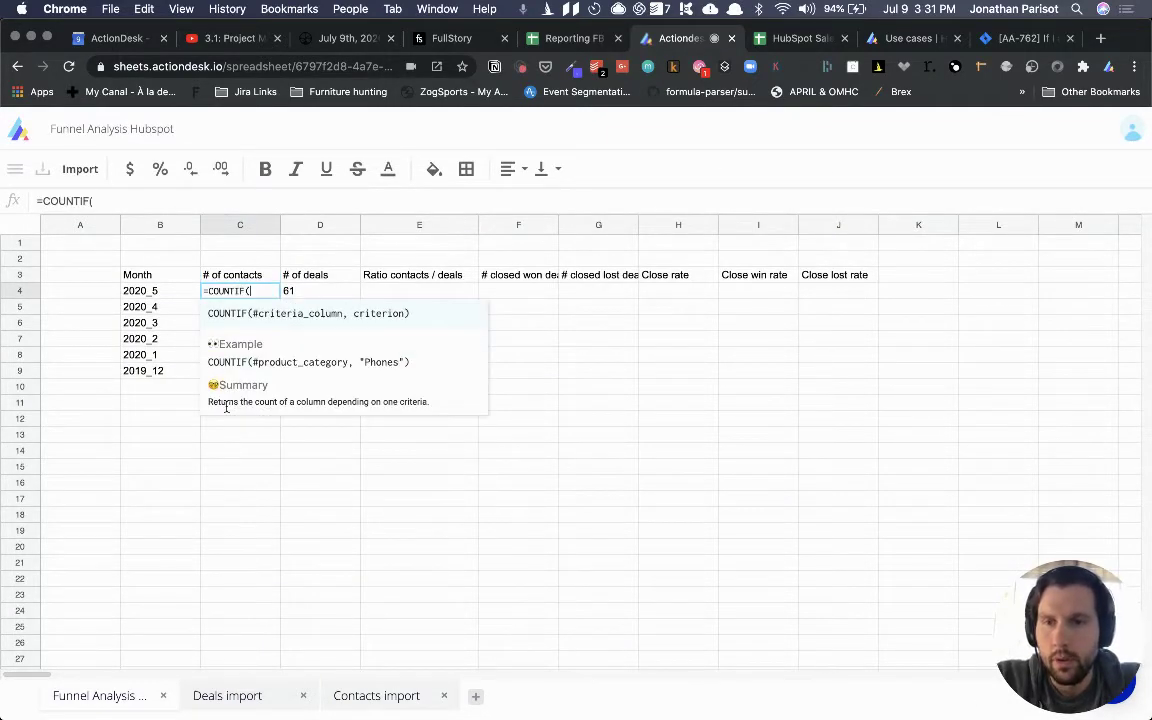
{"action": "left_click", "coordinate": [376, 695]}
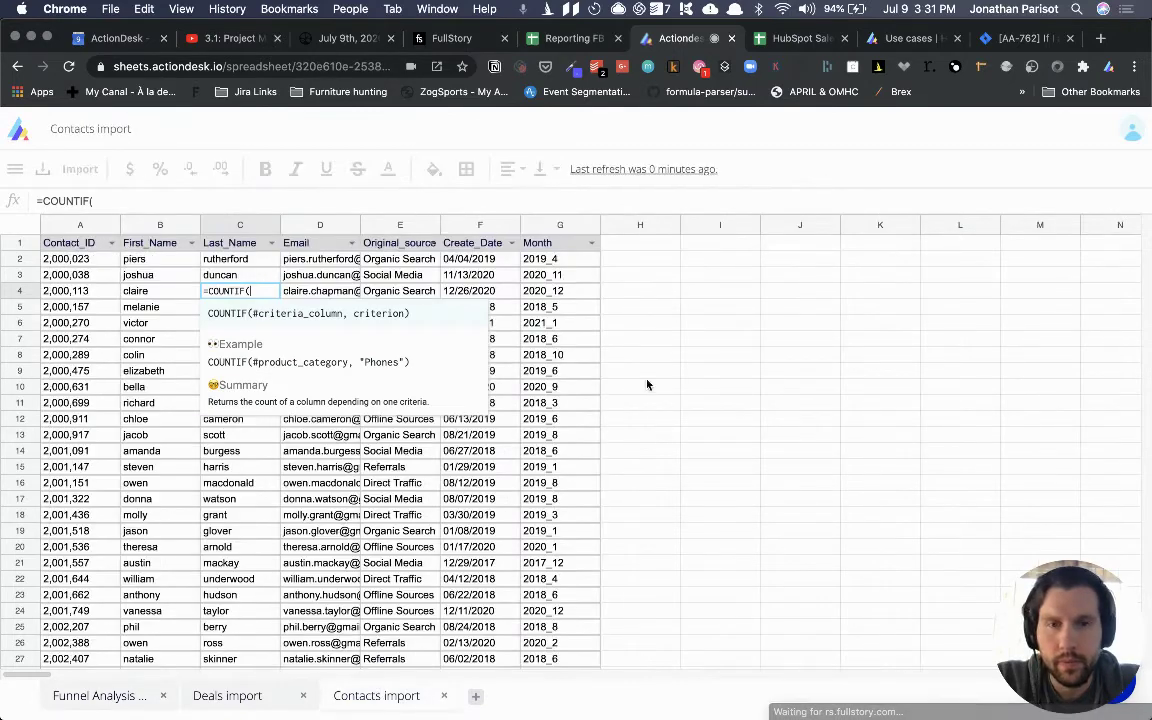
{"action": "left_click", "coordinate": [561, 321]}
{"action": "type", "text": ","}
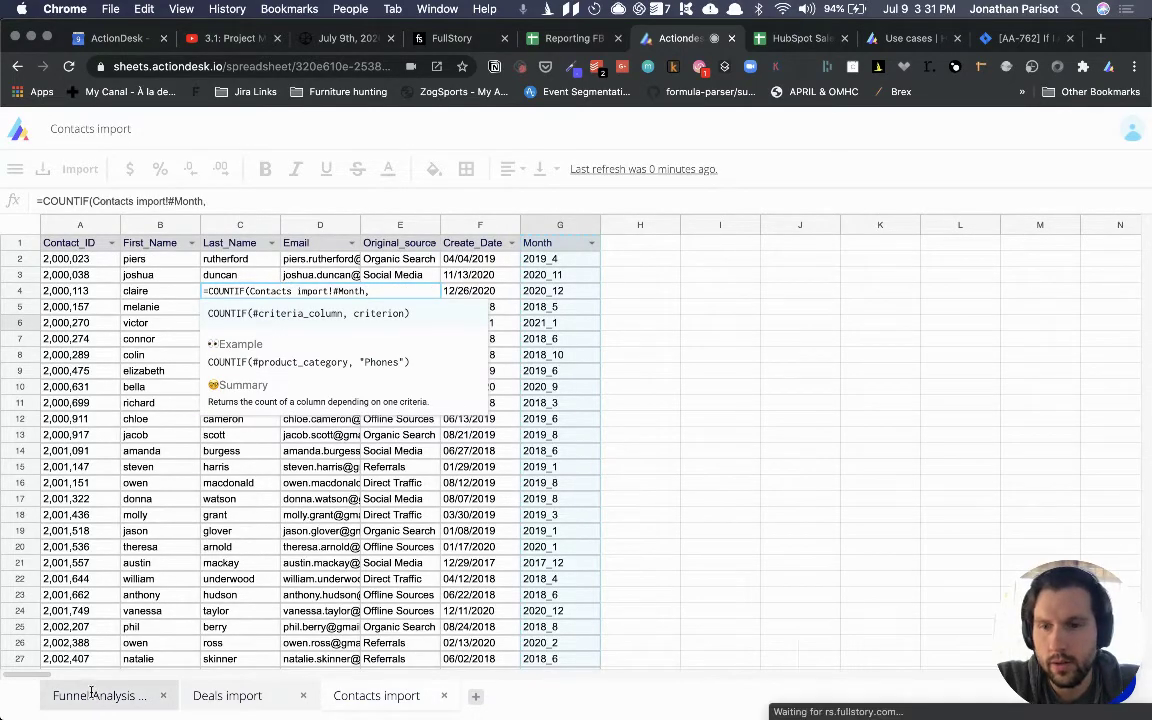
{"action": "left_click", "coordinate": [91, 694]}
{"action": "left_click", "coordinate": [148, 291]}
{"action": "type", "text": ")"}
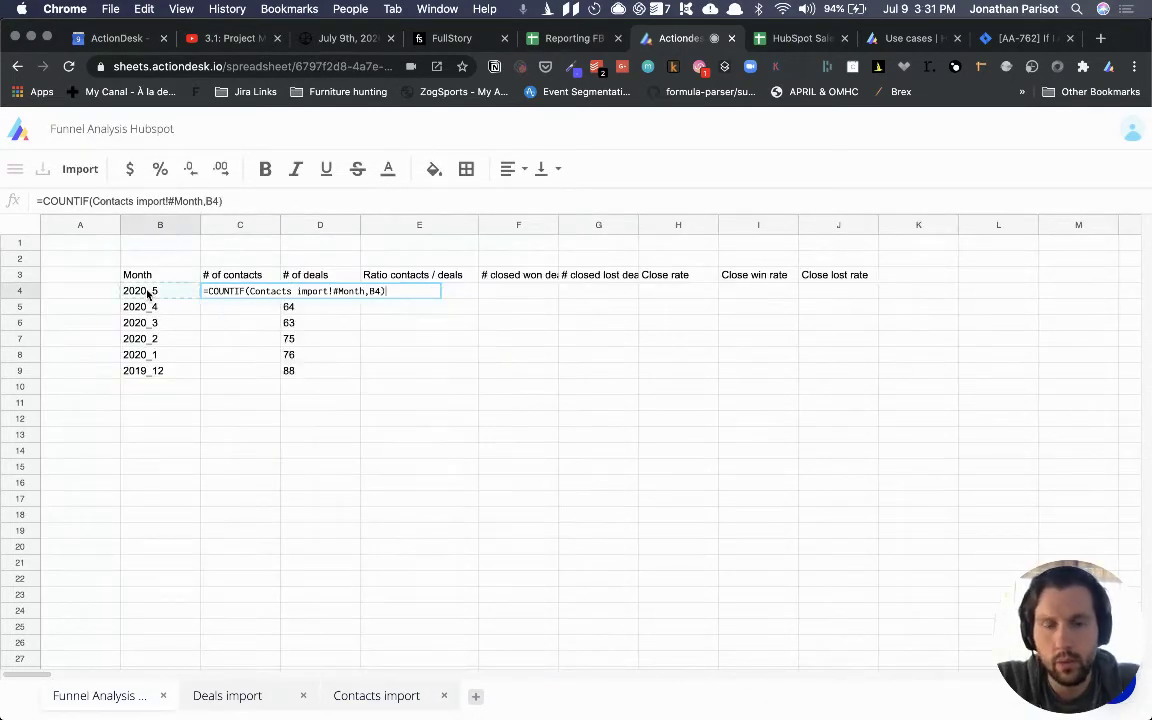
{"action": "key", "text": "Return"}
Copy the contact count formula from C4 down through C9 for all listed months
{"action": "key", "text": "Up"}
{"action": "key", "text": "super+c"}
{"action": "key", "text": "Right"}
{"action": "key", "text": "super+Down"}
{"action": "key", "text": "Left"}
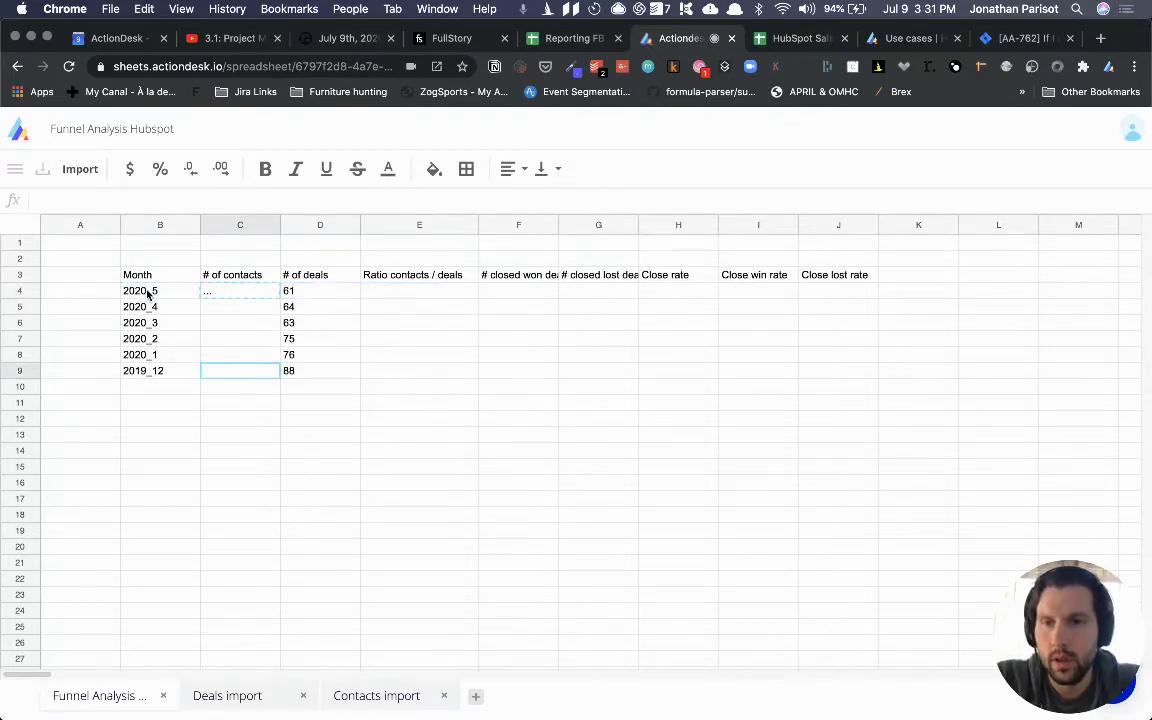
{"action": "key", "text": "shift+super+Up"}
{"action": "key", "text": "super+v"}
Review the month, contact count and deal count columns of the funnel table
{"action": "key", "text": "Right"}
{"action": "key", "text": "Left"}
{"action": "key", "text": "super+Up"}
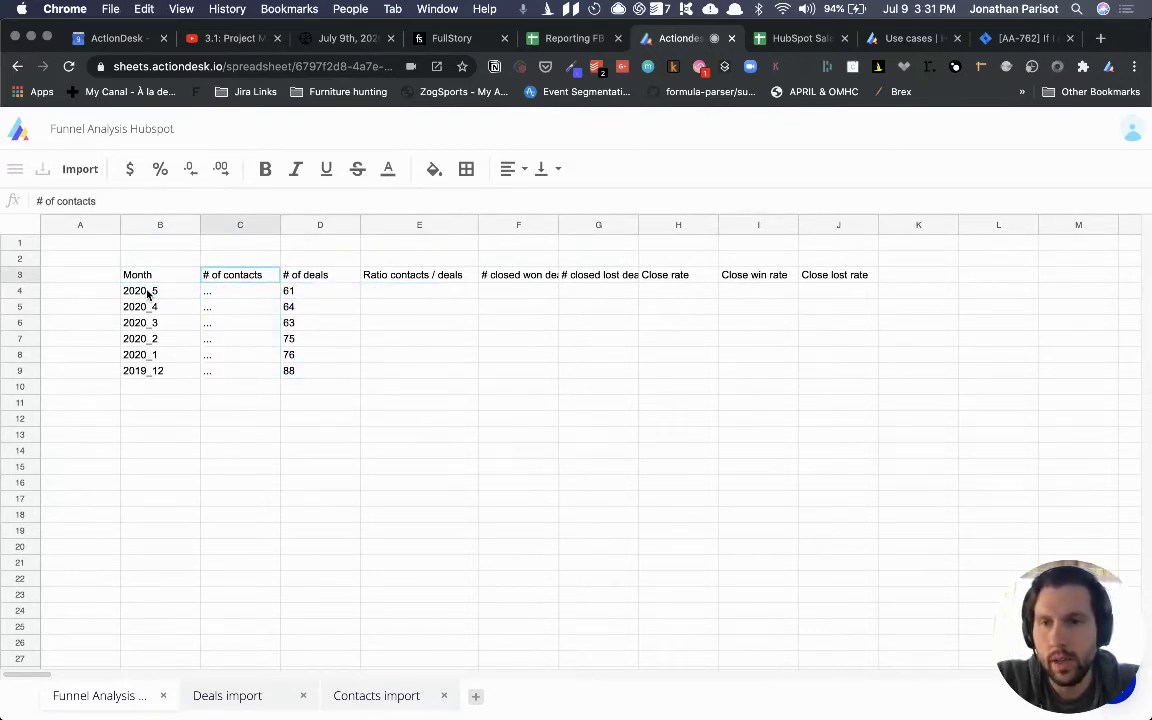
{"action": "key", "text": "Left"}
{"action": "key", "text": "super+Down"}
{"action": "key", "text": "Right"}
{"action": "key", "text": "Right"}
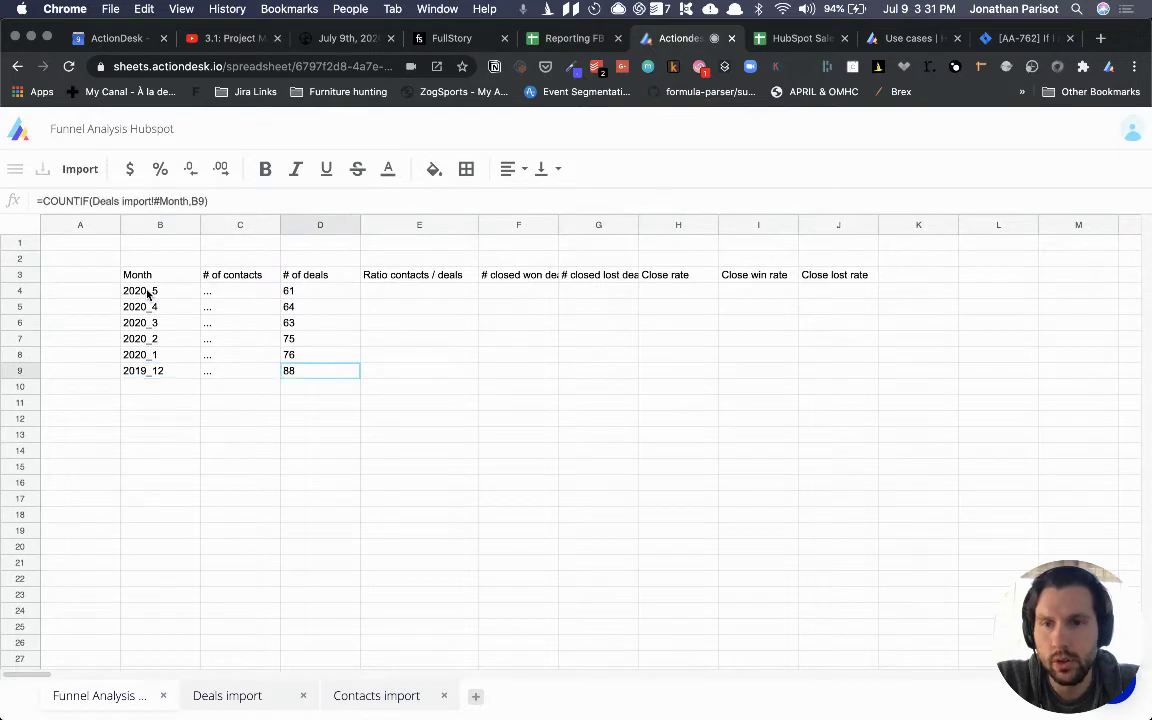
{"action": "key", "text": "super+Up"}
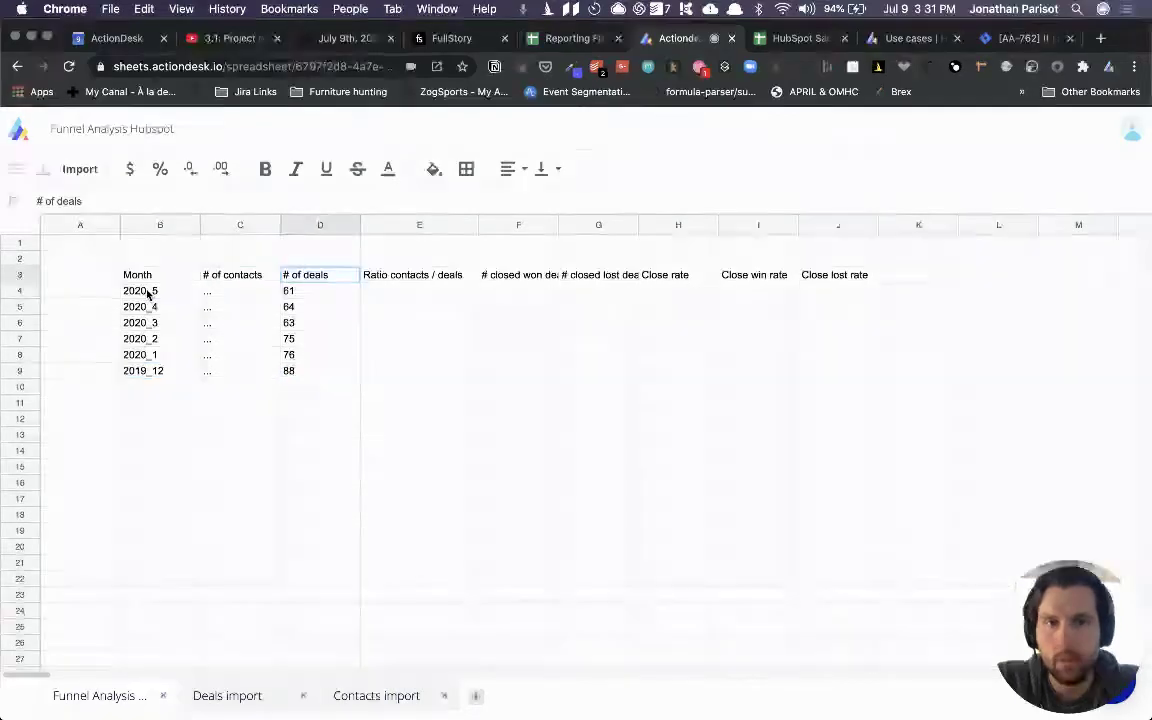
{"action": "key", "text": "Left"}
{"action": "key", "text": "Left"}
{"action": "key", "text": "super+Down"}
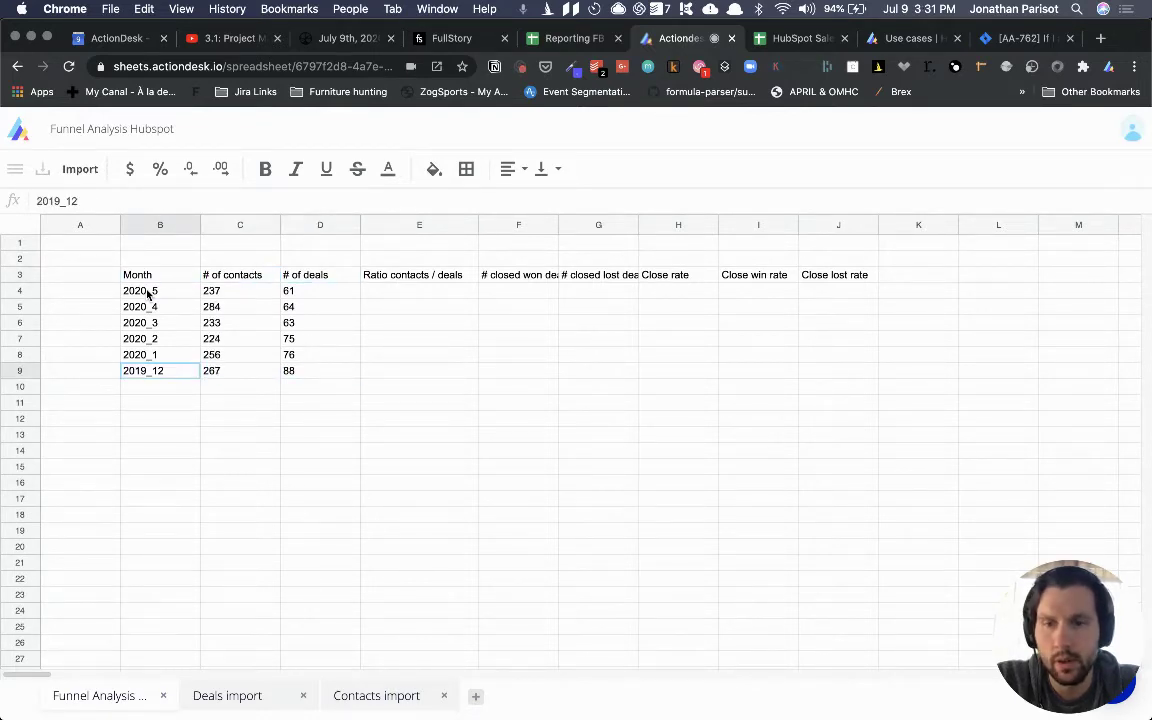
{"action": "key", "text": "Right"}
{"action": "key", "text": "Right"}
{"action": "key", "text": "super+Up"}
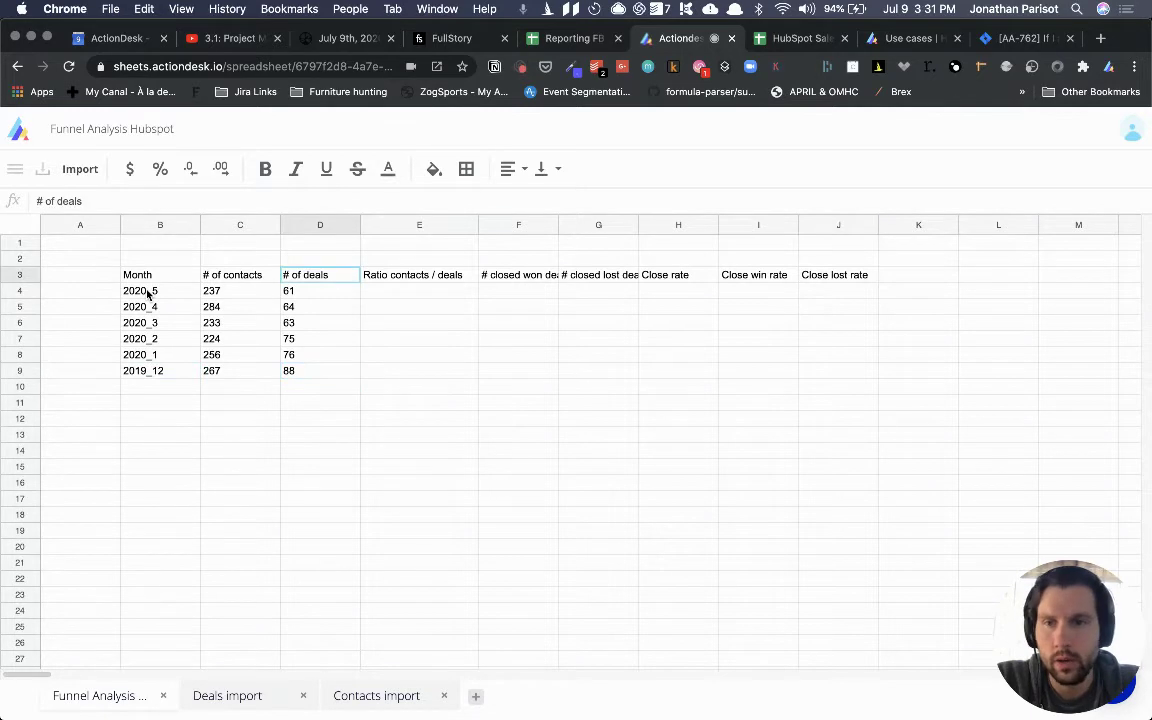
{"action": "key", "text": "Left"}
{"action": "key", "text": "Left"}
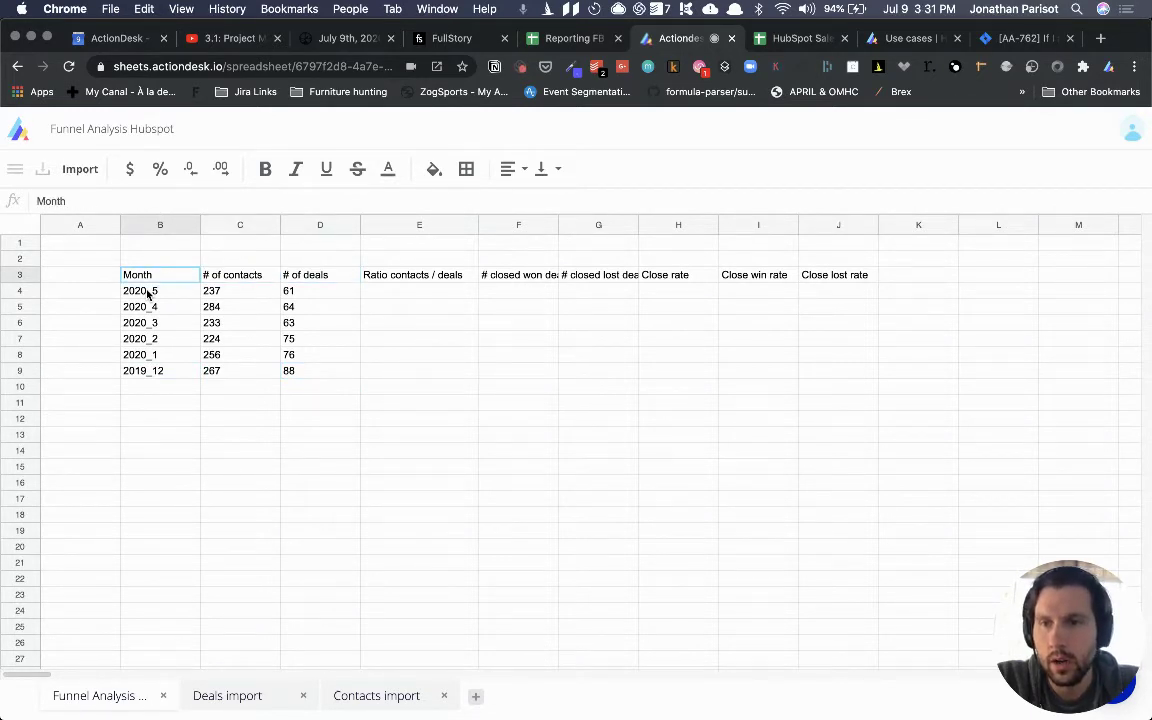
Calculate the contacts-to-deals ratio for the first month in E4 with the formula =C4/D4
{"action": "key", "text": "Right"}
{"action": "key", "text": "Right"}
{"action": "key", "text": "Right"}
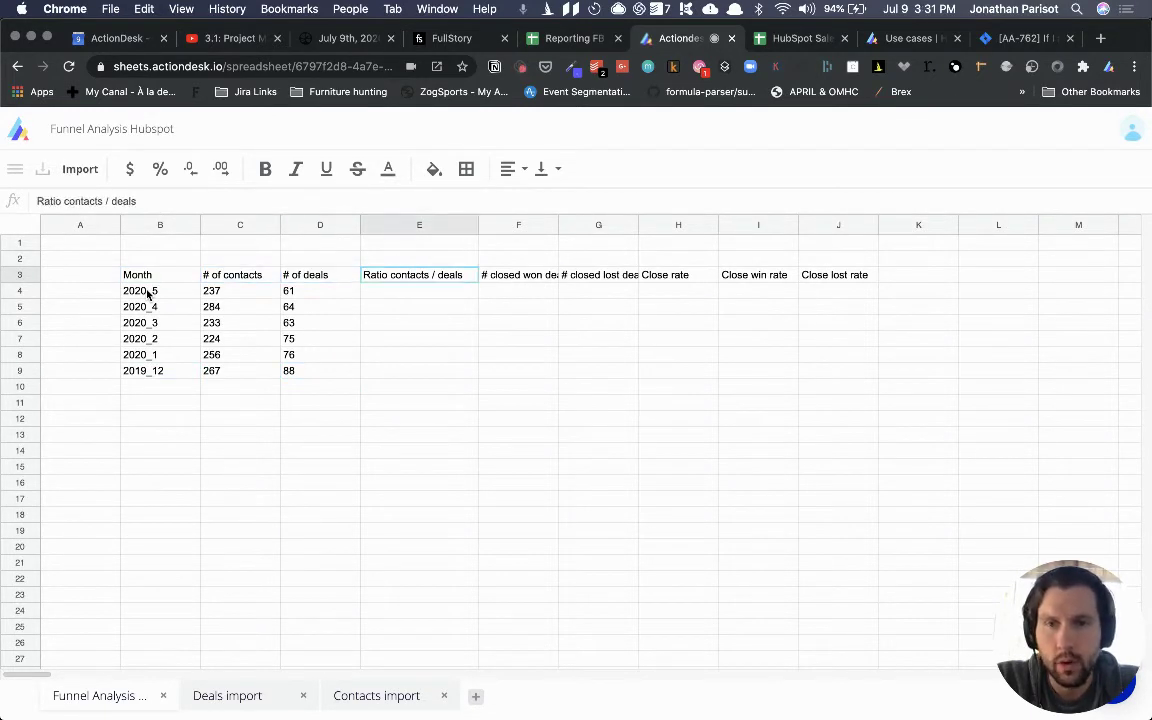
{"action": "key", "text": "Down"}
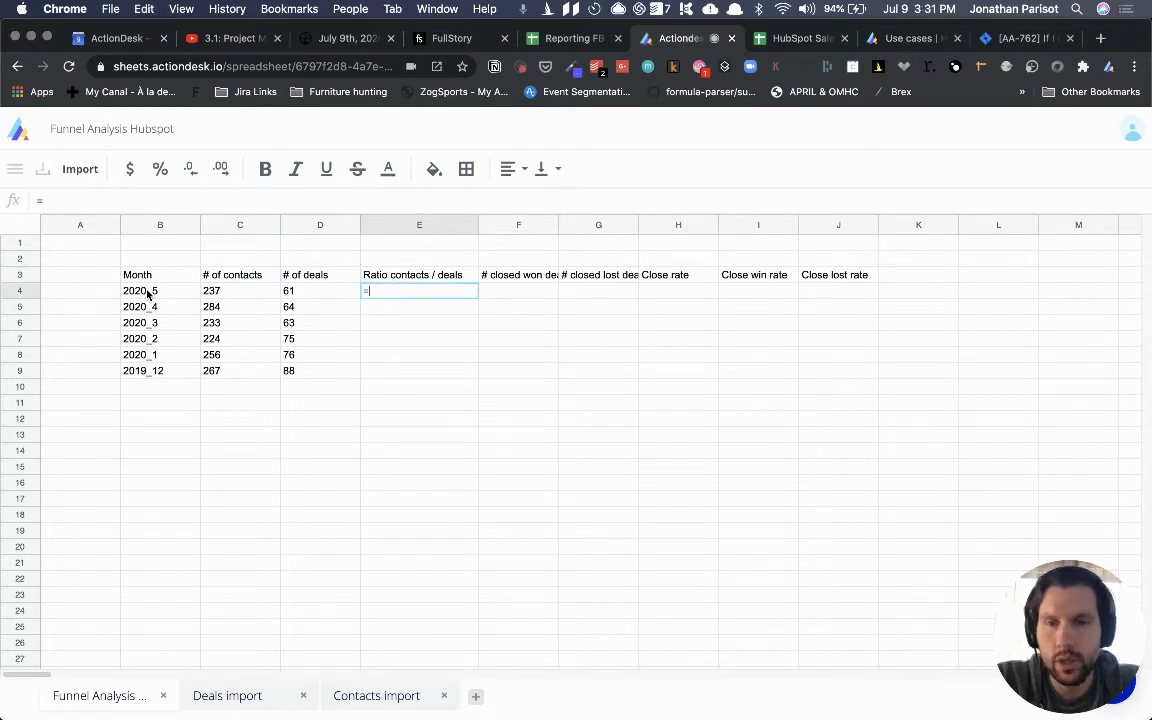
{"action": "type", "text": "C4"}
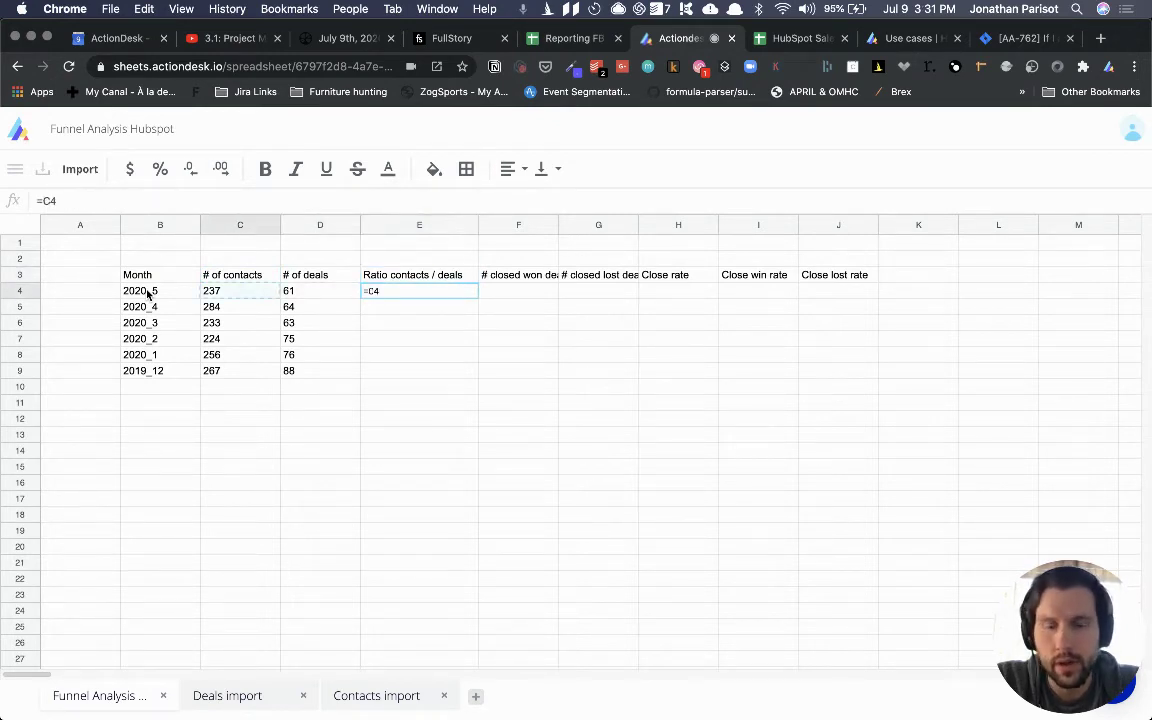
{"action": "type", "text": "/"}
{"action": "key", "text": "Left"}
{"action": "key", "text": "Return"}
Copy the ratio formula from E4 down through E9 and format the ratios to one decimal place
{"action": "key", "text": "Up"}
{"action": "key", "text": "super+c"}
{"action": "key", "text": "Left"}
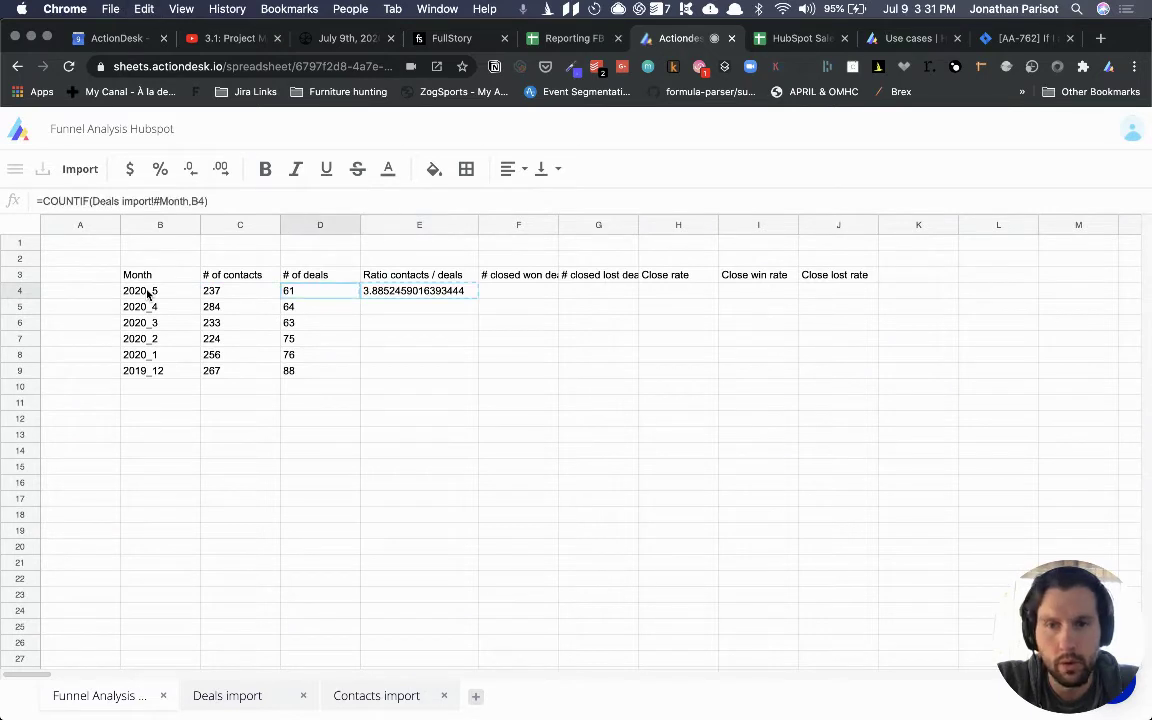
{"action": "key", "text": "super+Down"}
{"action": "key", "text": "Right"}
{"action": "key", "text": "shift+super+Up"}
{"action": "key", "text": "super+v"}
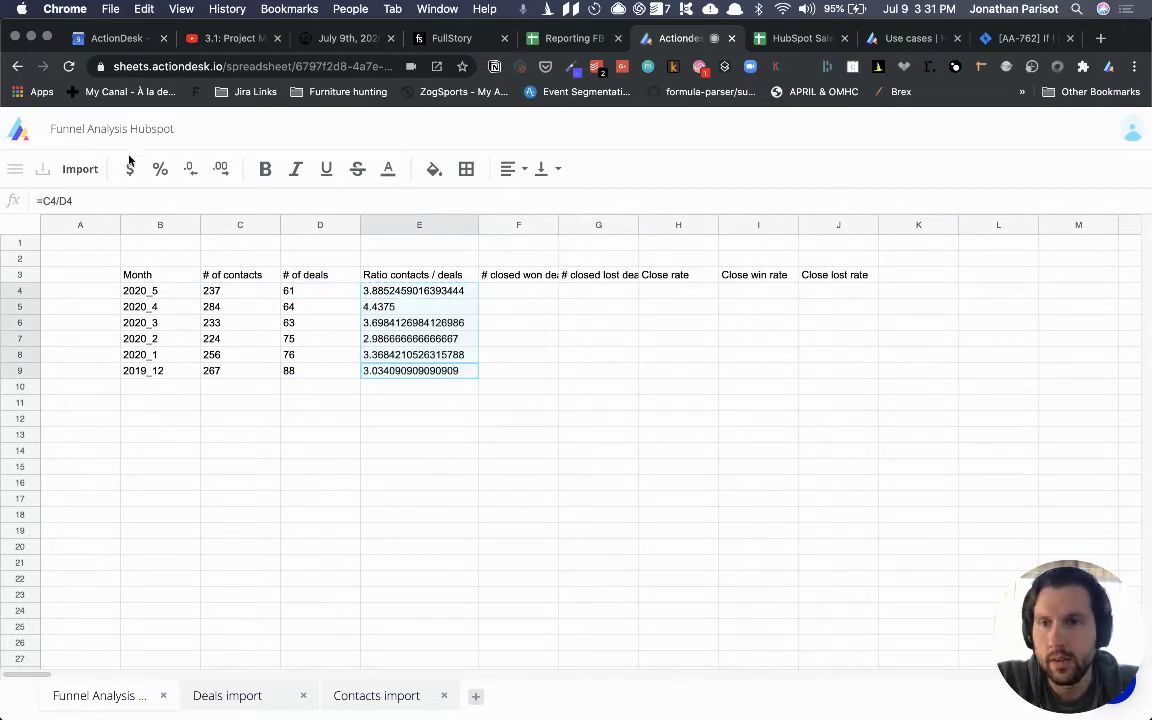
{"action": "left_click", "coordinate": [189, 168]}
{"action": "left_click", "coordinate": [220, 168]}
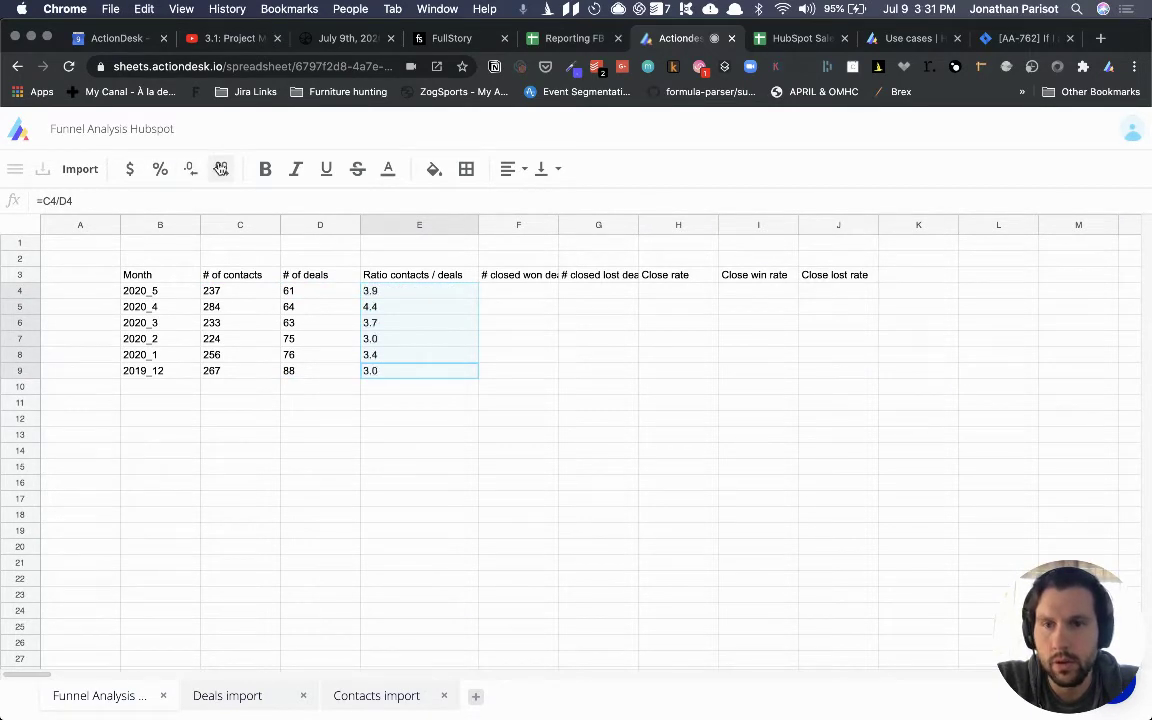
Widen columns F and G to fit the "# closed won deals" and "# closed lost deals" headings
{"action": "left_click", "coordinate": [530, 321]}
{"action": "key", "text": "Up"}
{"action": "key", "text": "Up"}
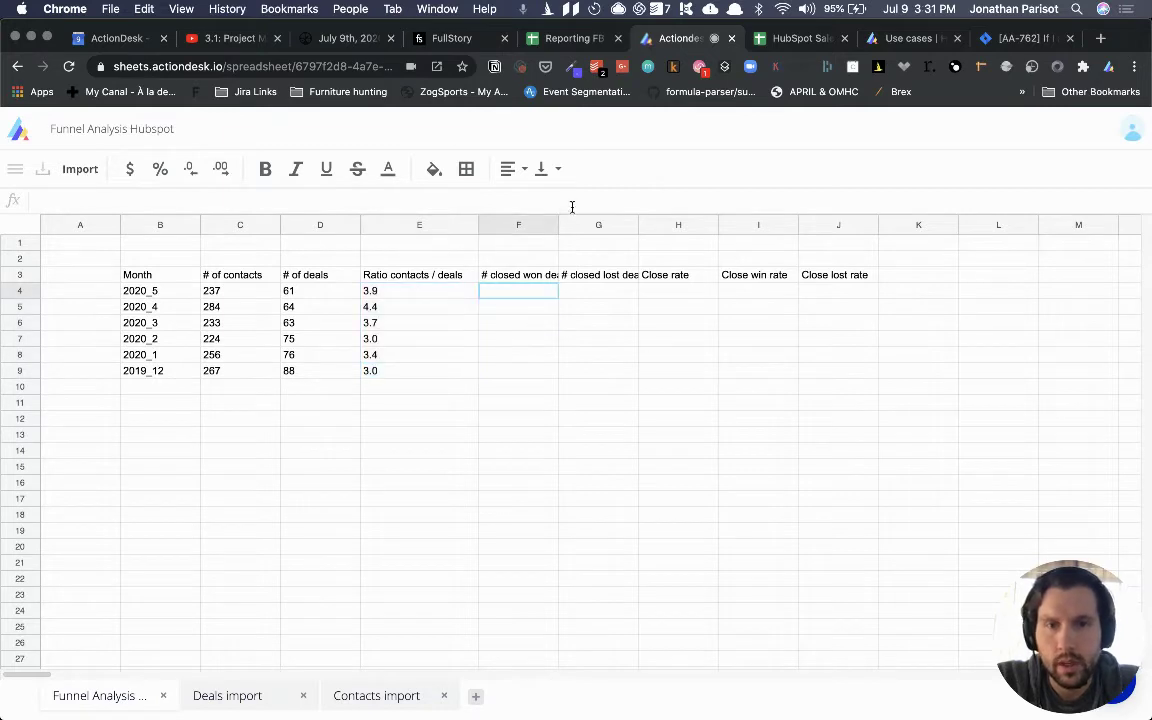
{"action": "left_click_drag", "start_coordinate": [559, 227], "coordinate": [591, 224]}
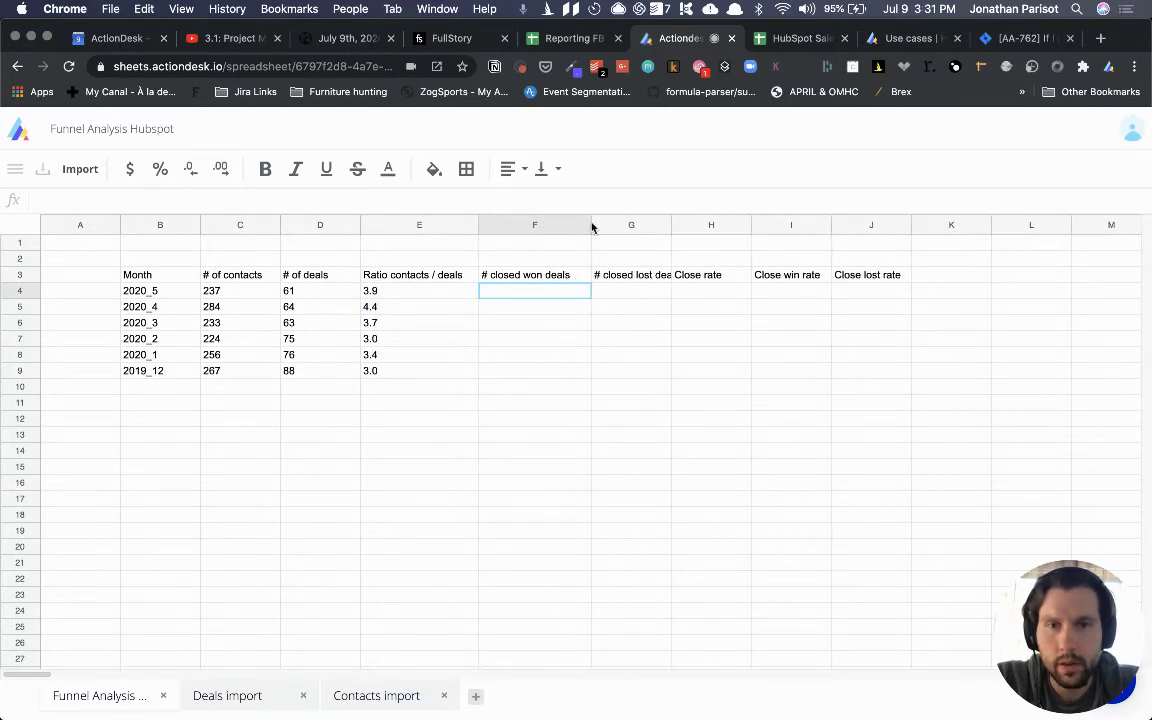
{"action": "left_click", "coordinate": [533, 309]}
{"action": "key", "text": "Up"}
{"action": "key", "text": "Up"}
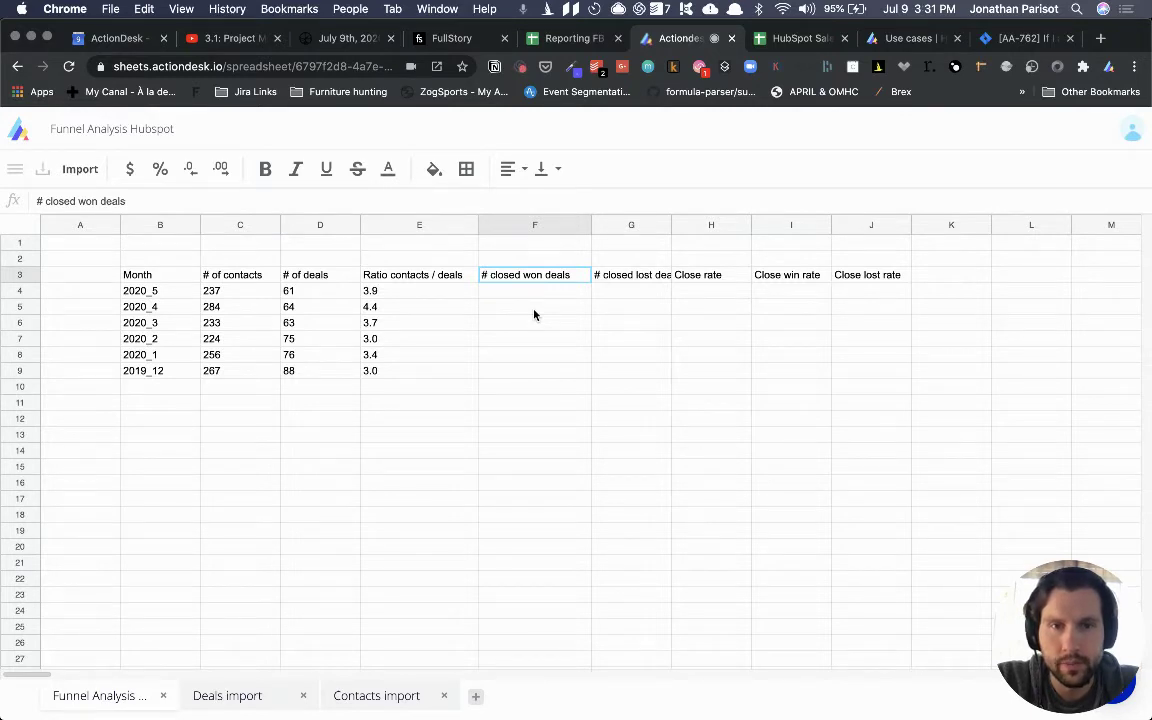
{"action": "left_click_drag", "start_coordinate": [670, 221], "coordinate": [694, 222]}
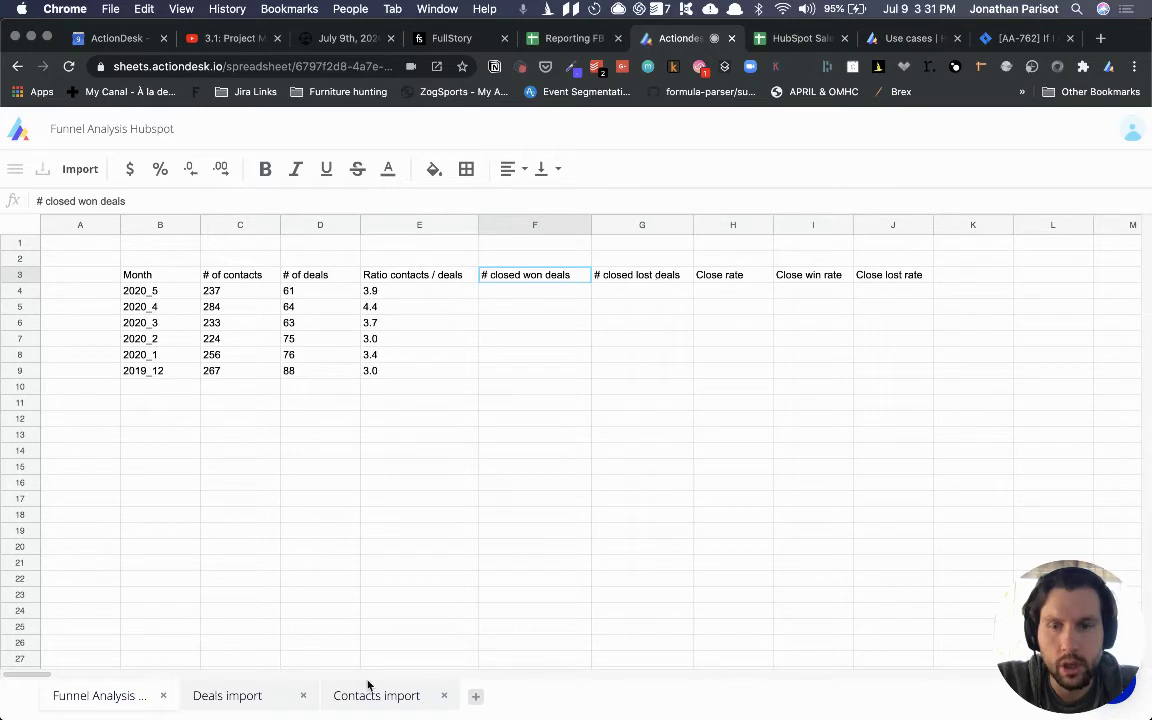
Examine the available Deal_stage values in the column's filter on the Deals import sheet, leaving the data unfiltered
{"action": "left_click", "coordinate": [268, 695]}
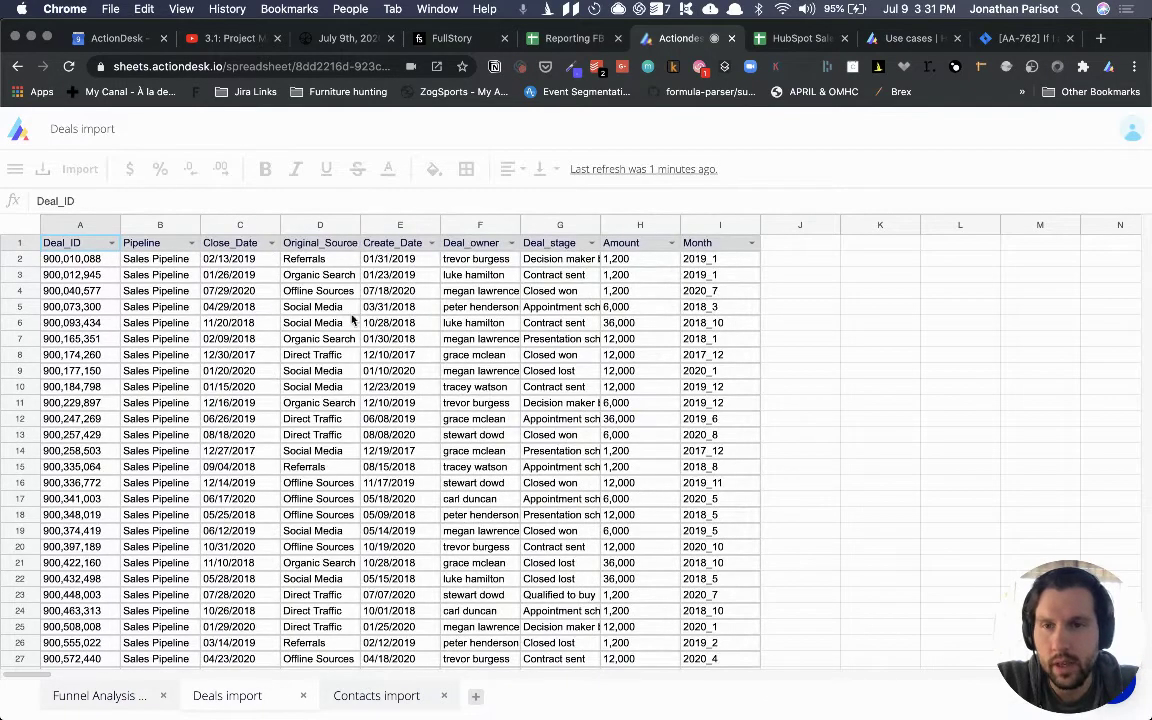
{"action": "left_click", "coordinate": [591, 243]}
{"action": "left_click", "coordinate": [604, 398]}
{"action": "scroll", "coordinate": [604, 398], "scroll_direction": "down", "scroll_amount": 1}
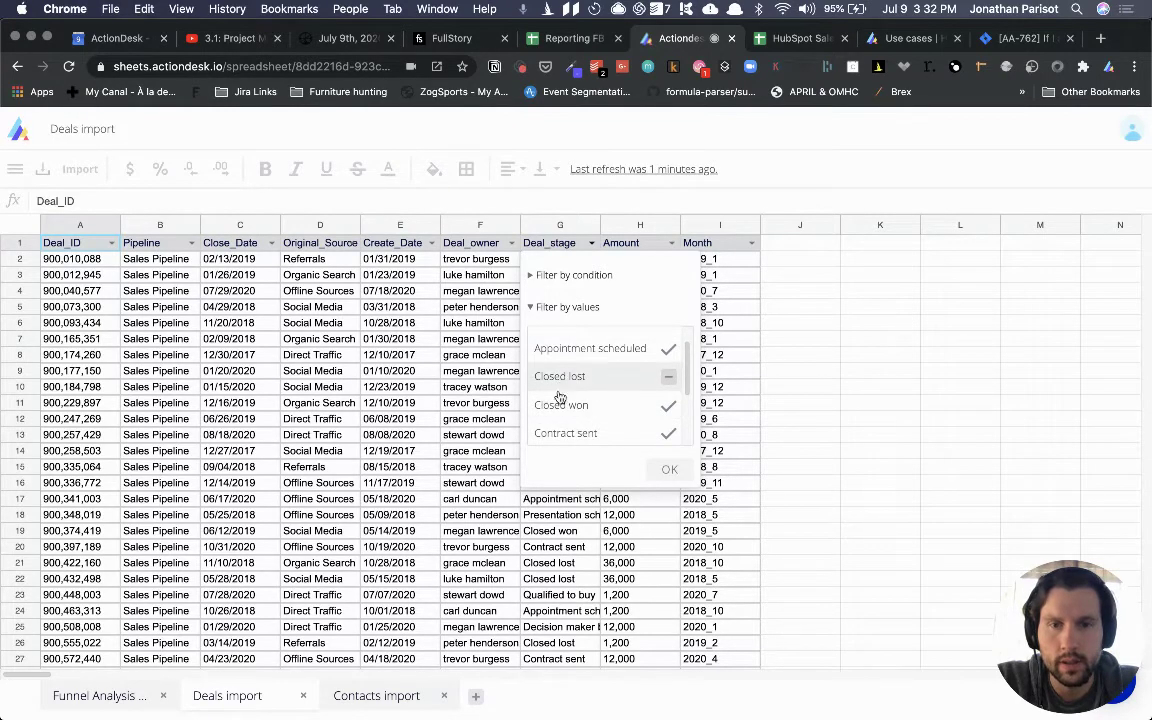
{"action": "left_click", "coordinate": [826, 385]}
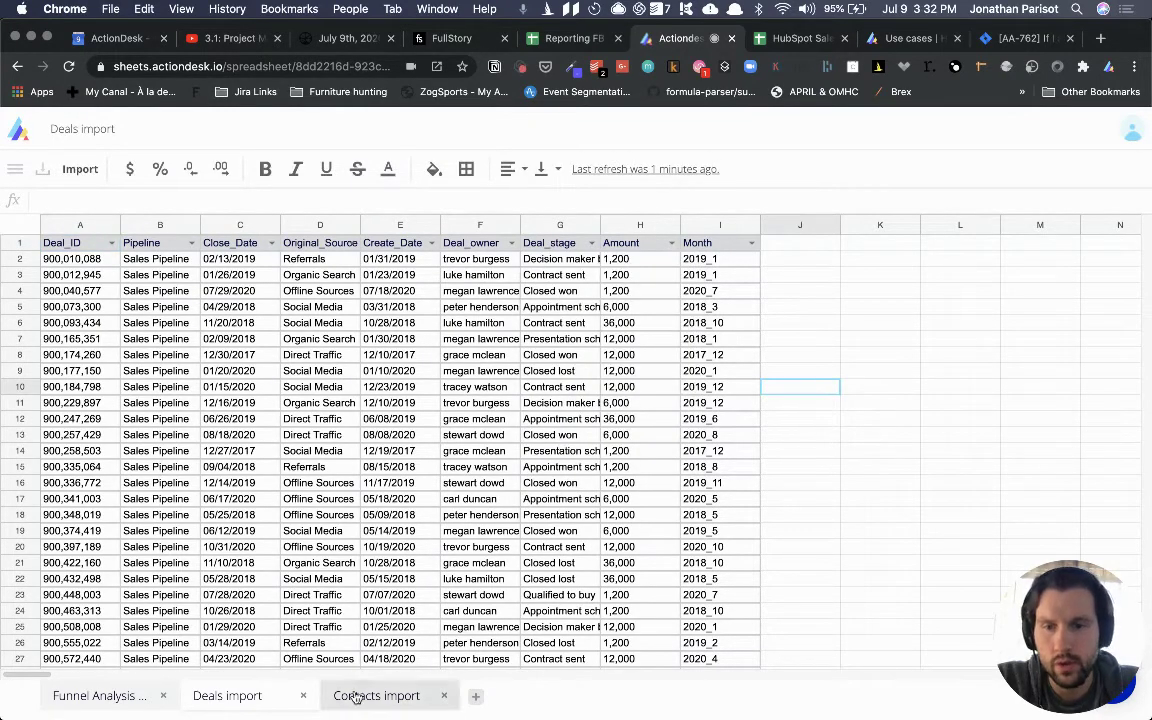
Start a COUNTIFS formula in F4 of the Funnel Analysis sheet, matching the Deals import Month column against B4
{"action": "left_click", "coordinate": [105, 697]}
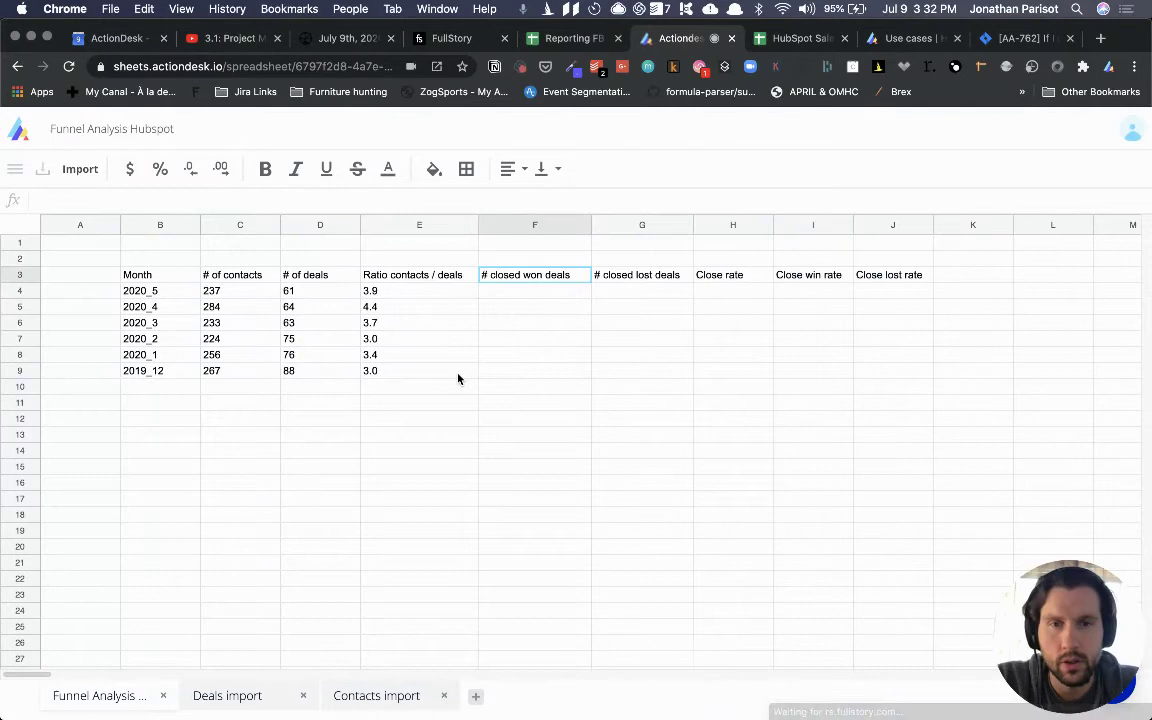
{"action": "left_click", "coordinate": [543, 294]}
{"action": "type", "text": "=countifs"}
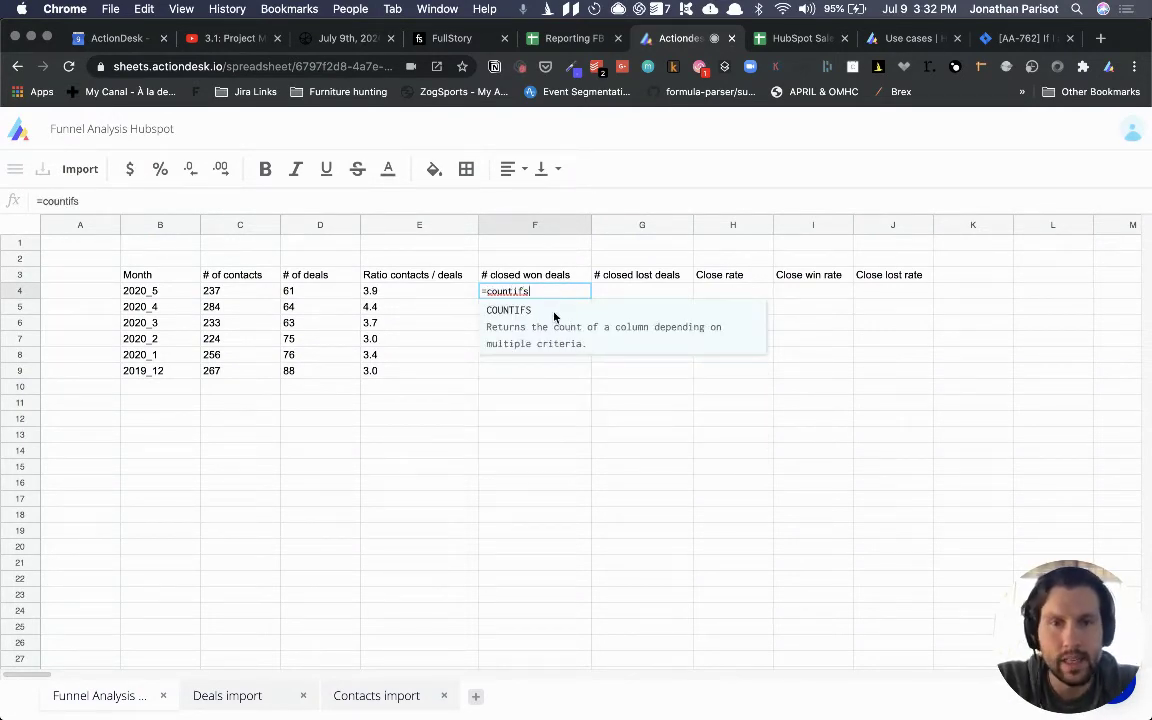
{"action": "left_click", "coordinate": [554, 316]}
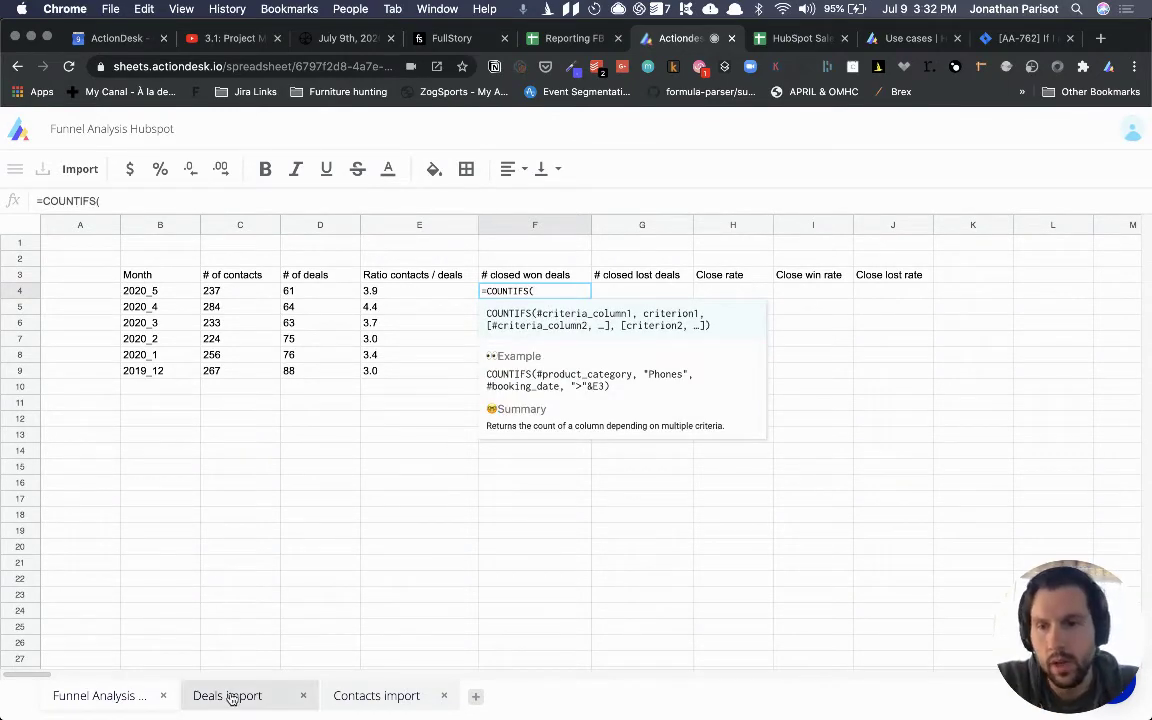
{"action": "left_click", "coordinate": [228, 695]}
{"action": "left_click", "coordinate": [708, 267]}
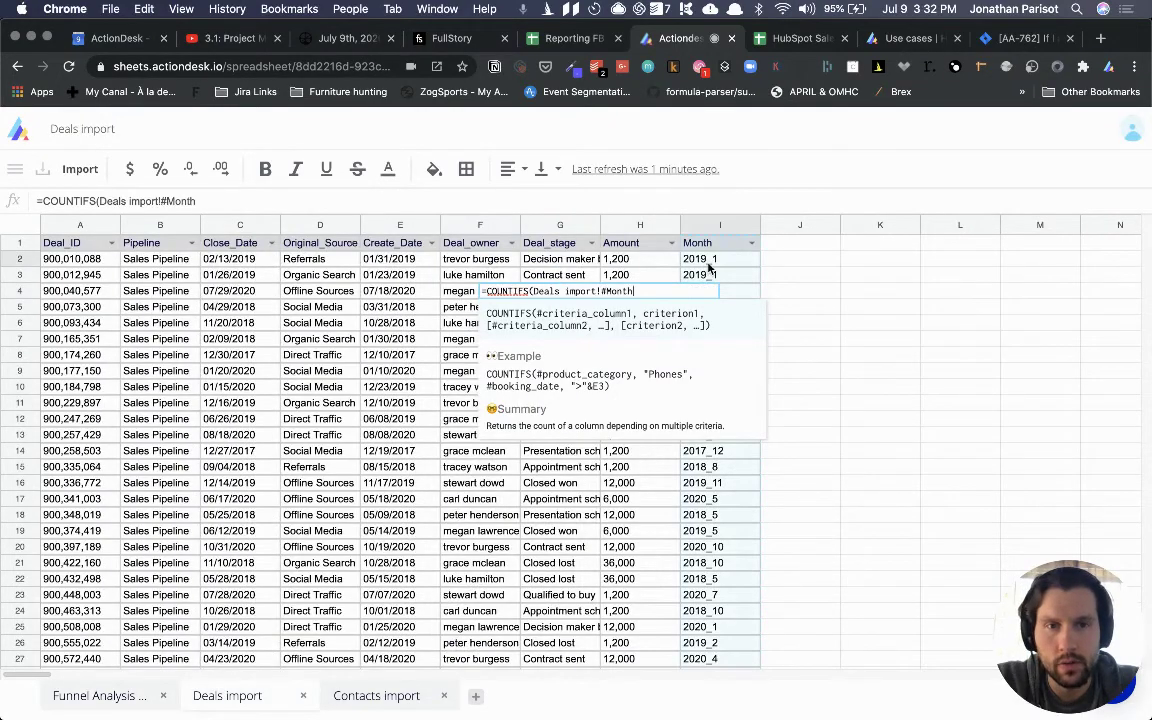
{"action": "left_click", "coordinate": [95, 695]}
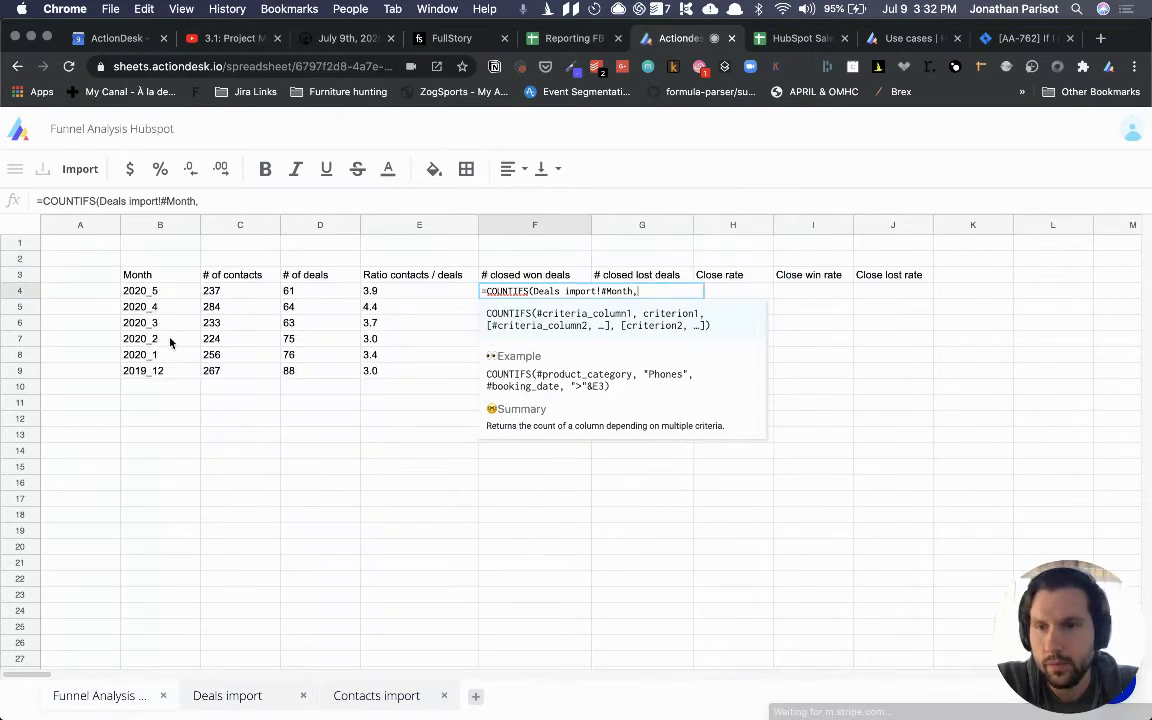
{"action": "left_click", "coordinate": [159, 296]}
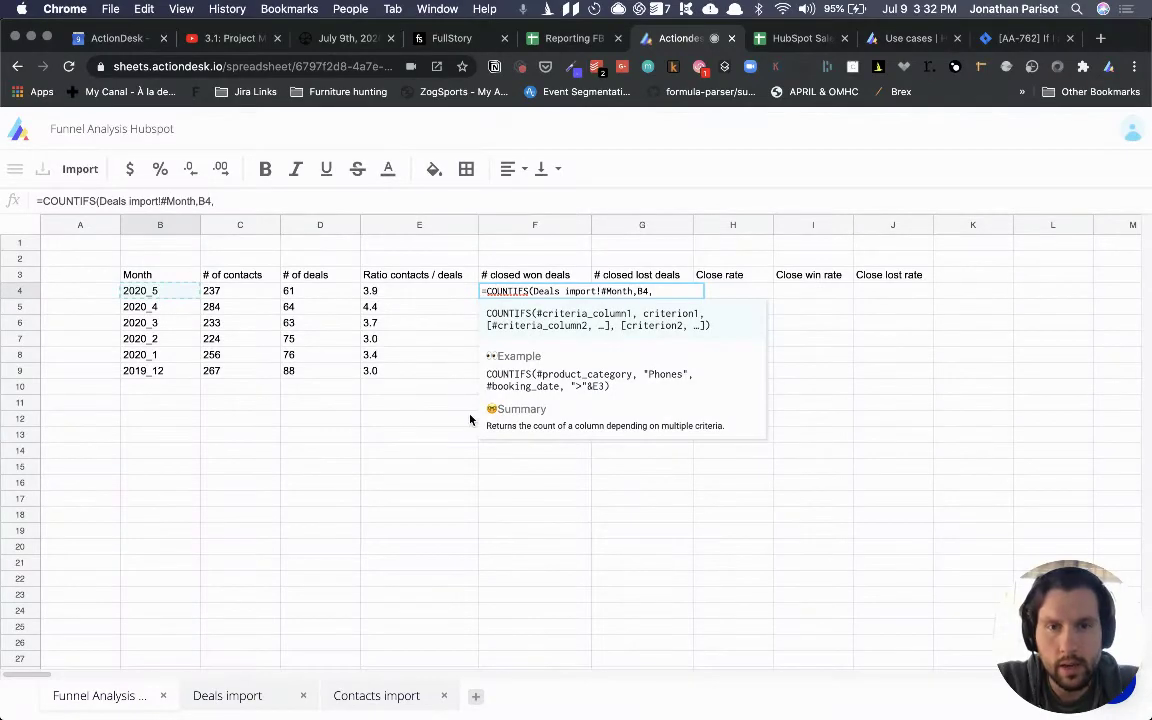
Complete the F4 formula with a second criterion matching the Deals import Deal_stage column to "Closed won"
{"action": "left_click", "coordinate": [238, 695]}
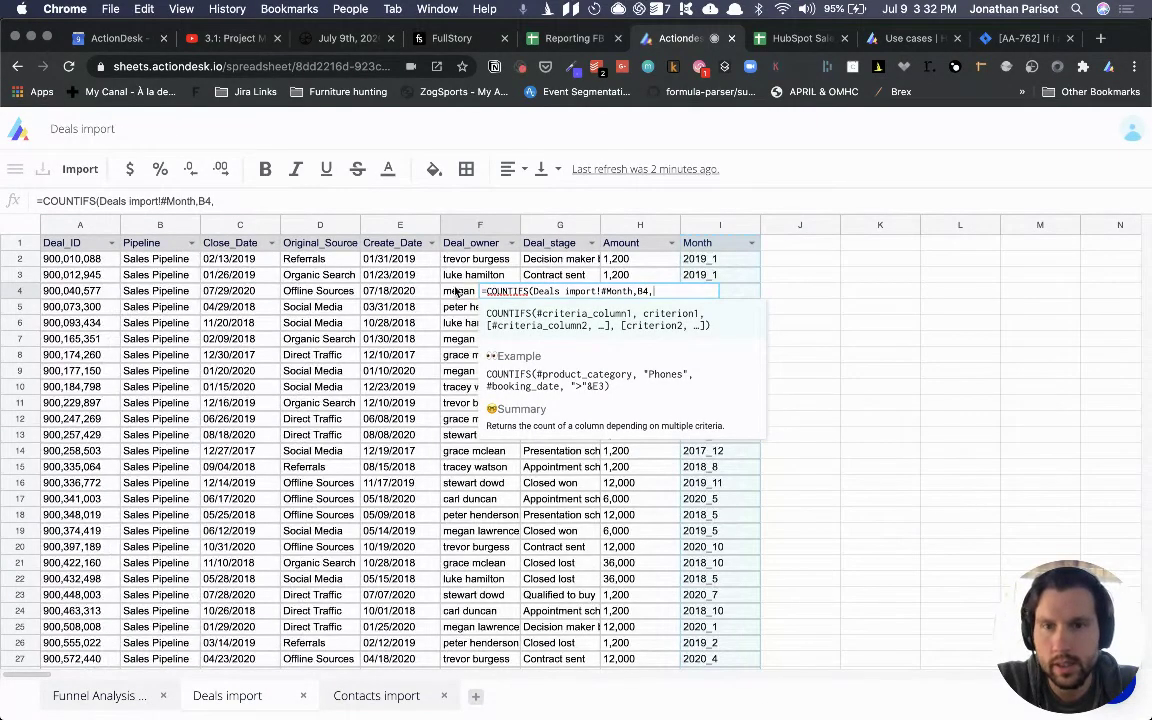
{"action": "left_click", "coordinate": [551, 273]}
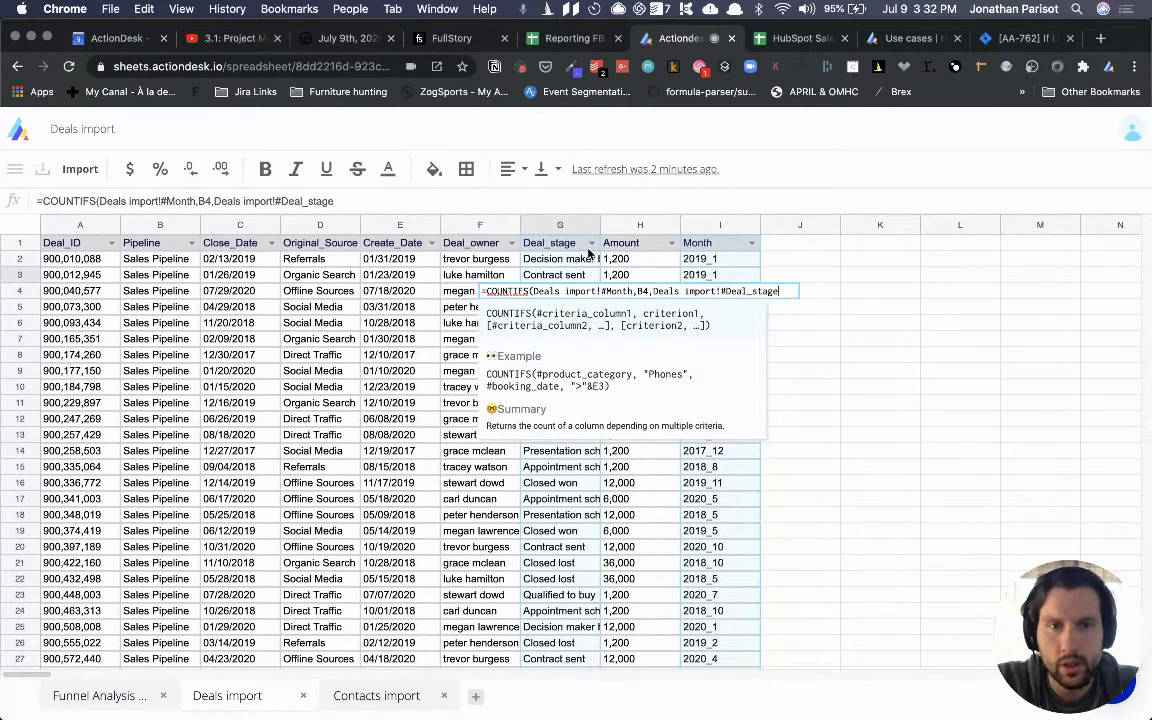
{"action": "type", "text": ",\""}
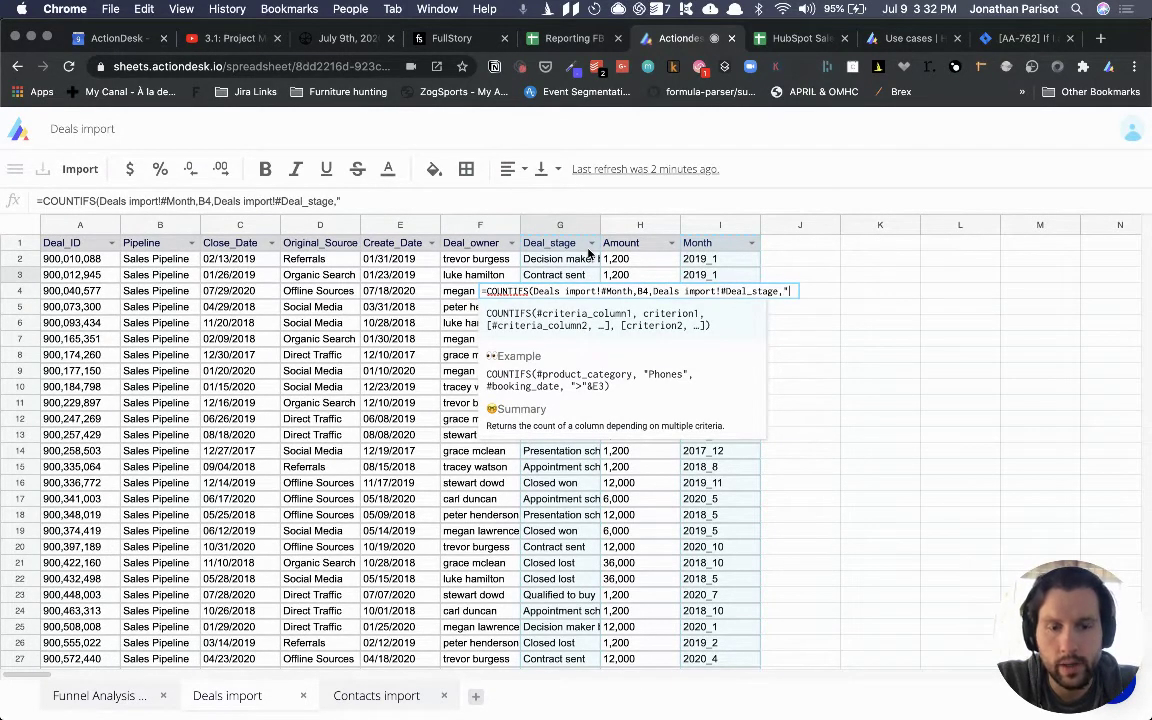
{"action": "type", "text": "Closed w"}
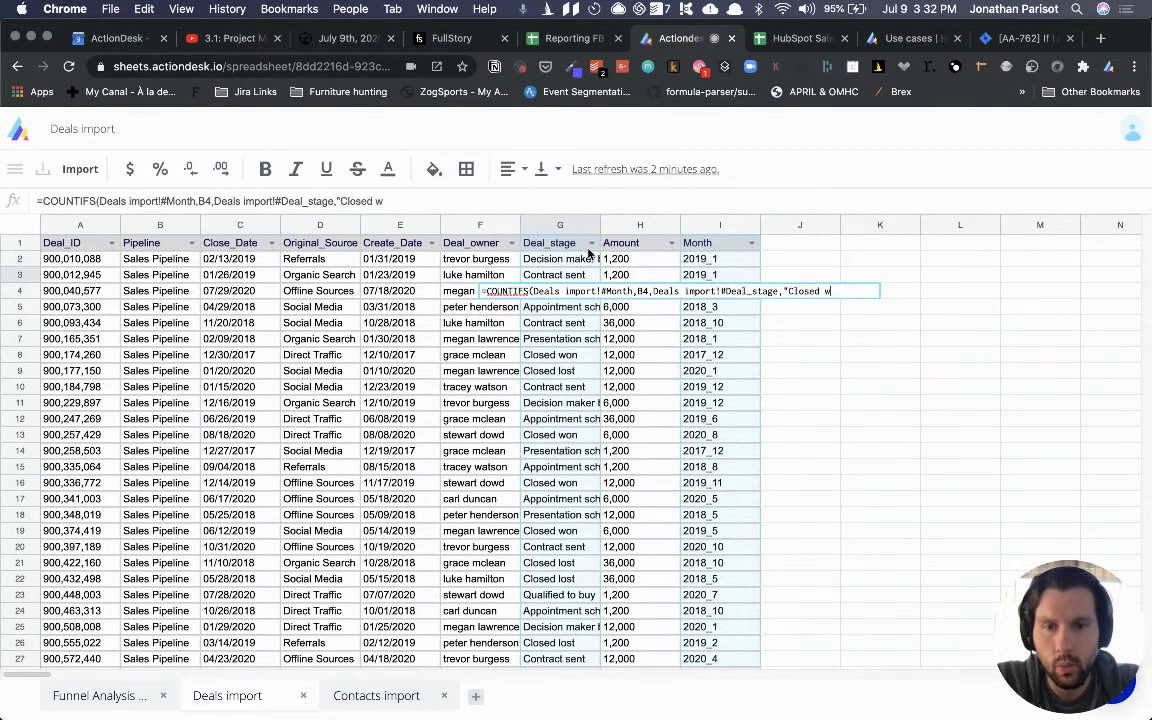
{"action": "type", "text": "on\""}
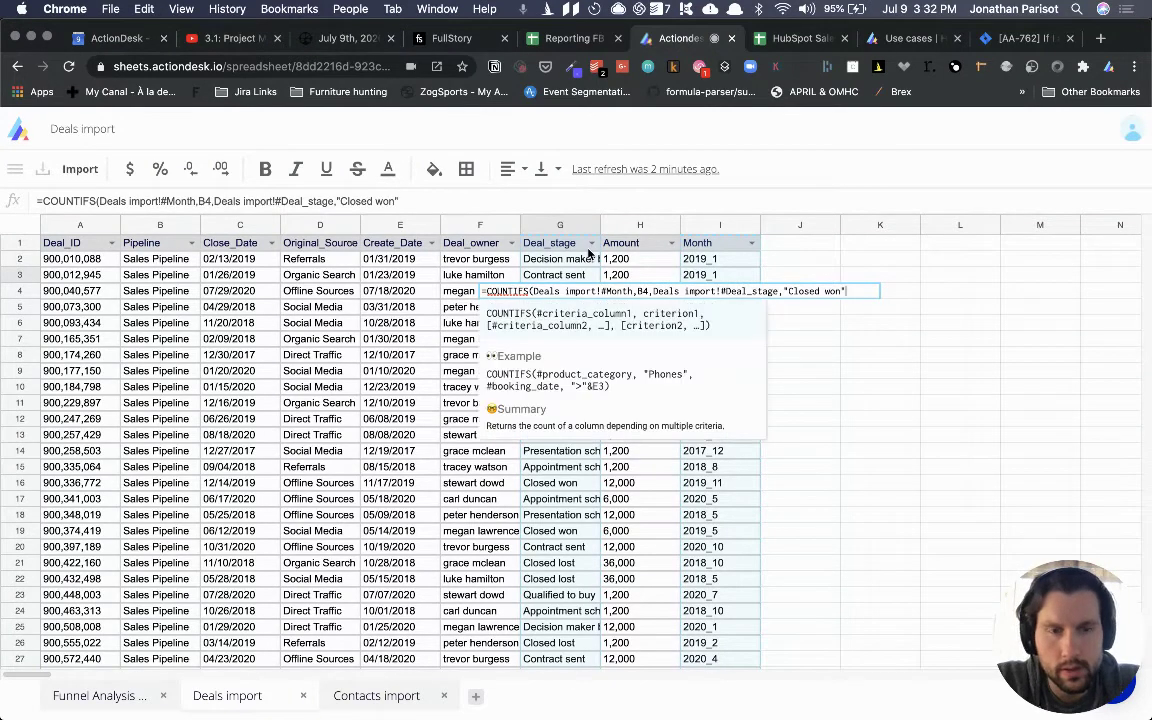
{"action": "type", "text": ")"}
{"action": "key", "text": "Return"}
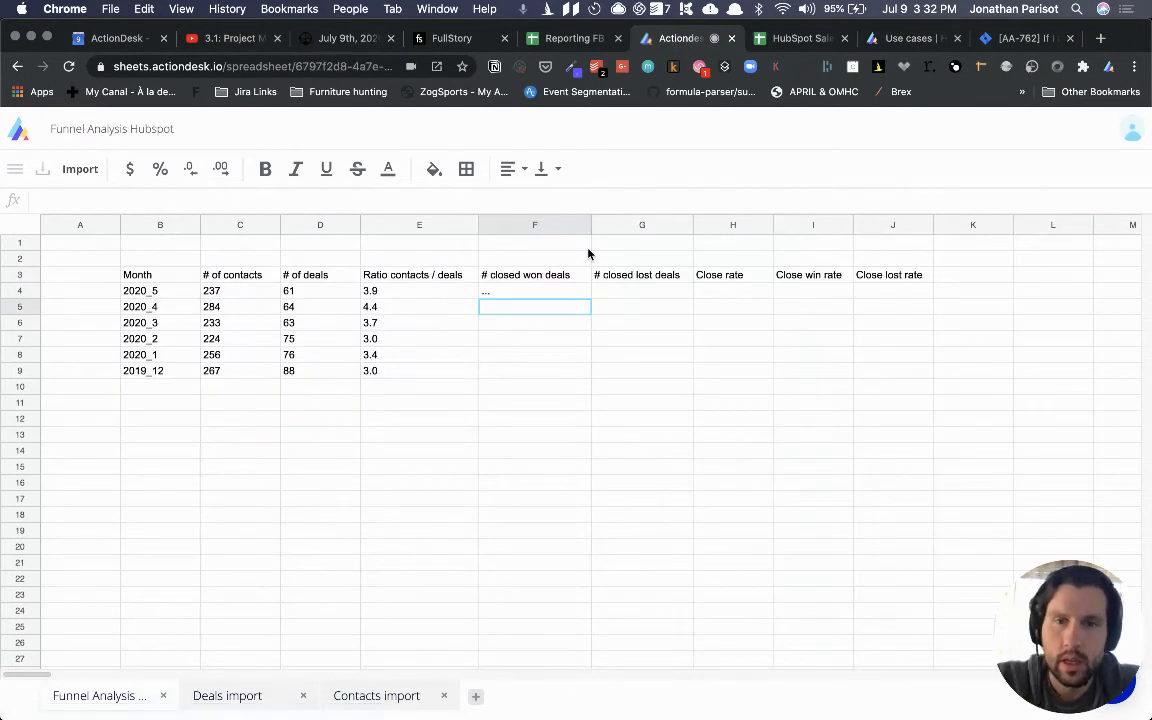
Copy the closed won deals formula from F4 down through F9
{"action": "key", "text": "super+c"}
{"action": "key", "text": "Left"}
{"action": "key", "text": "super+Down"}
{"action": "key", "text": "Right"}
{"action": "key", "text": "shift+super+Up"}
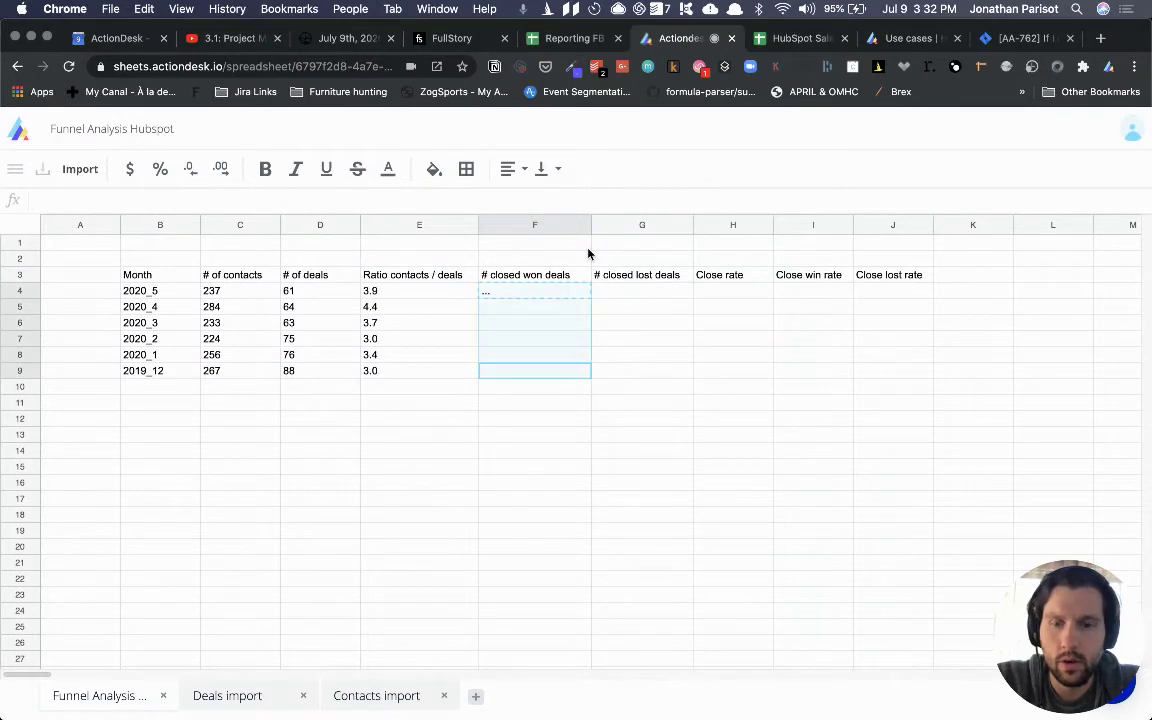
{"action": "key", "text": "super+v"}
Reuse the F4 COUNTIFS formula in G4, changing its Deal_stage criterion to "Closed lost"
{"action": "key", "text": "Up"}
{"action": "key", "text": "Up"}
{"action": "key", "text": "Up"}
{"action": "key", "text": "Up"}
{"action": "key", "text": "Up"}
{"action": "key", "text": "Return"}
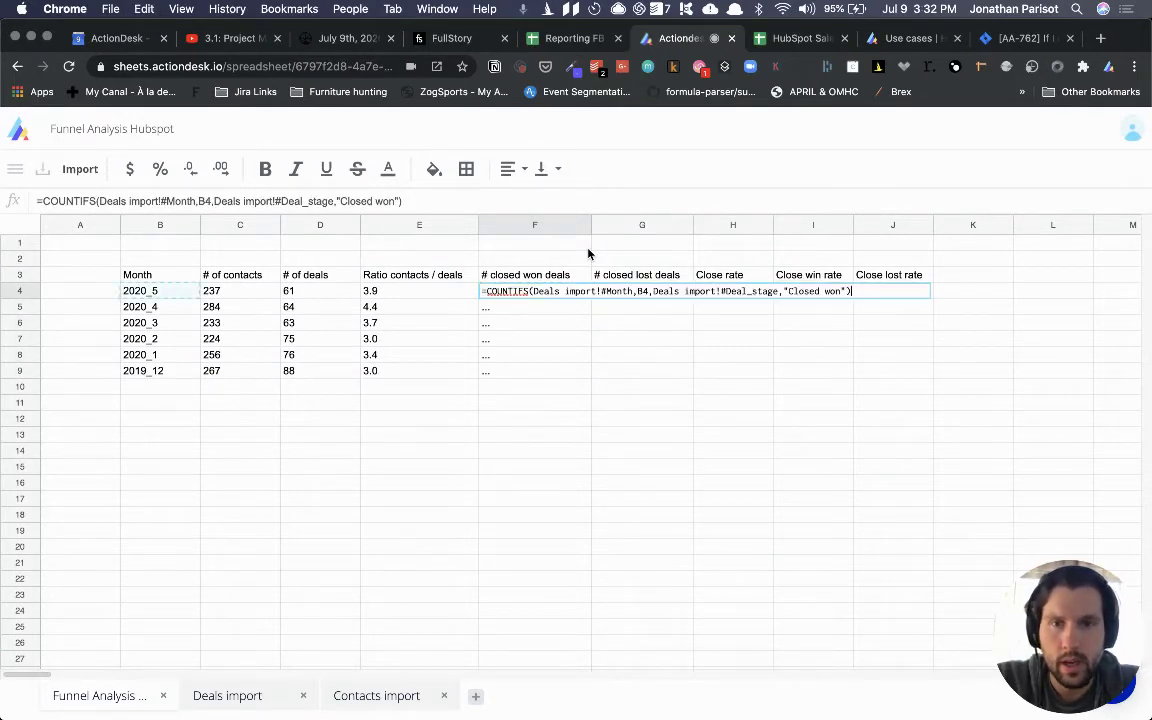
{"action": "key", "text": "Tab"}
{"action": "key", "text": "super+v"}
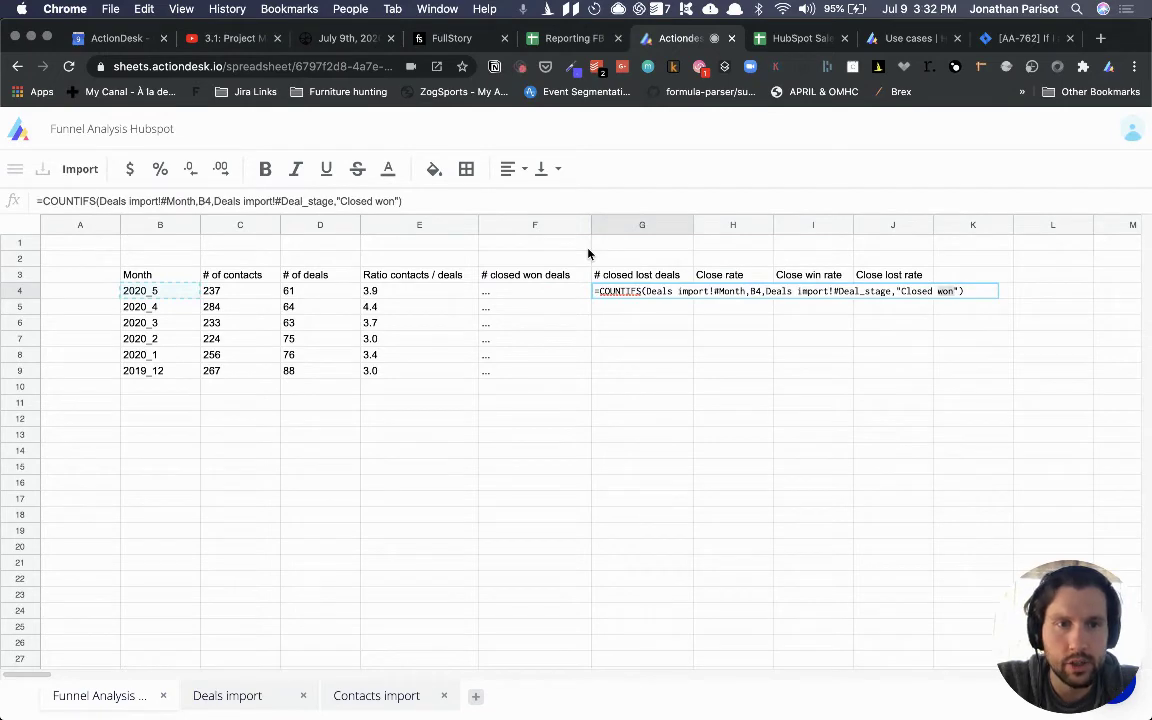
{"action": "key", "text": "BackSpace"}
{"action": "key", "text": "BackSpace"}
{"action": "key", "text": "BackSpace"}
{"action": "type", "text": "lost"}
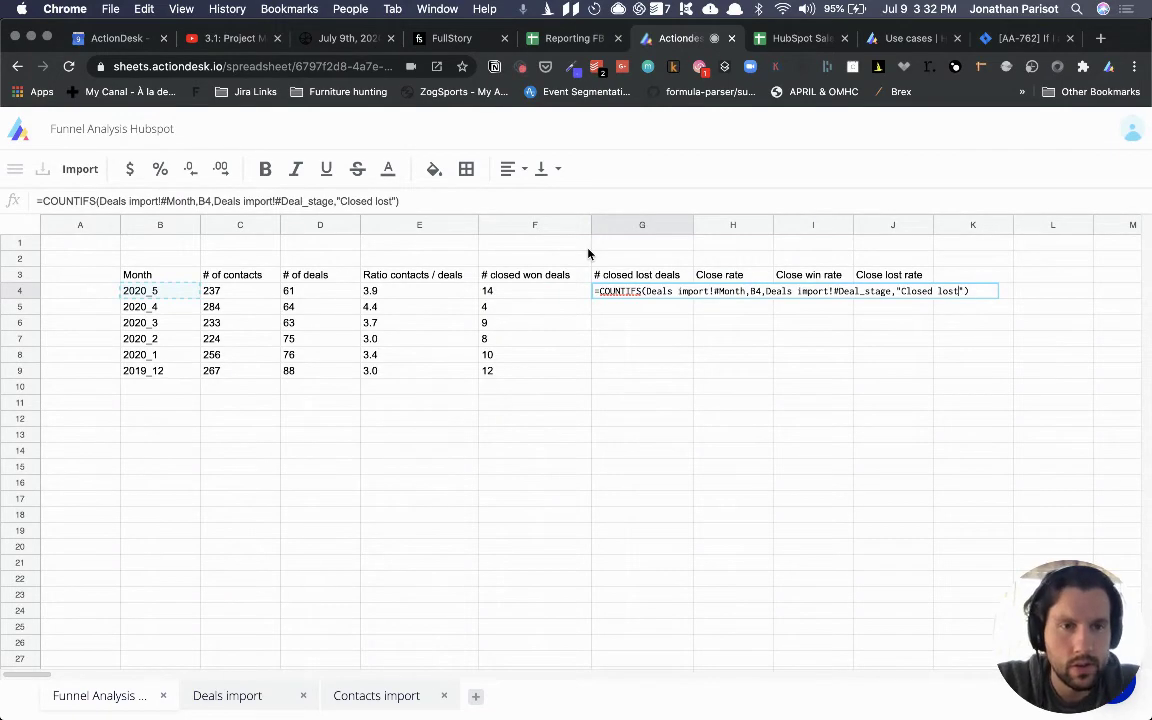
{"action": "key", "text": "Return"}
Copy the closed lost deals formula from G4 down through G9
{"action": "key", "text": "Up"}
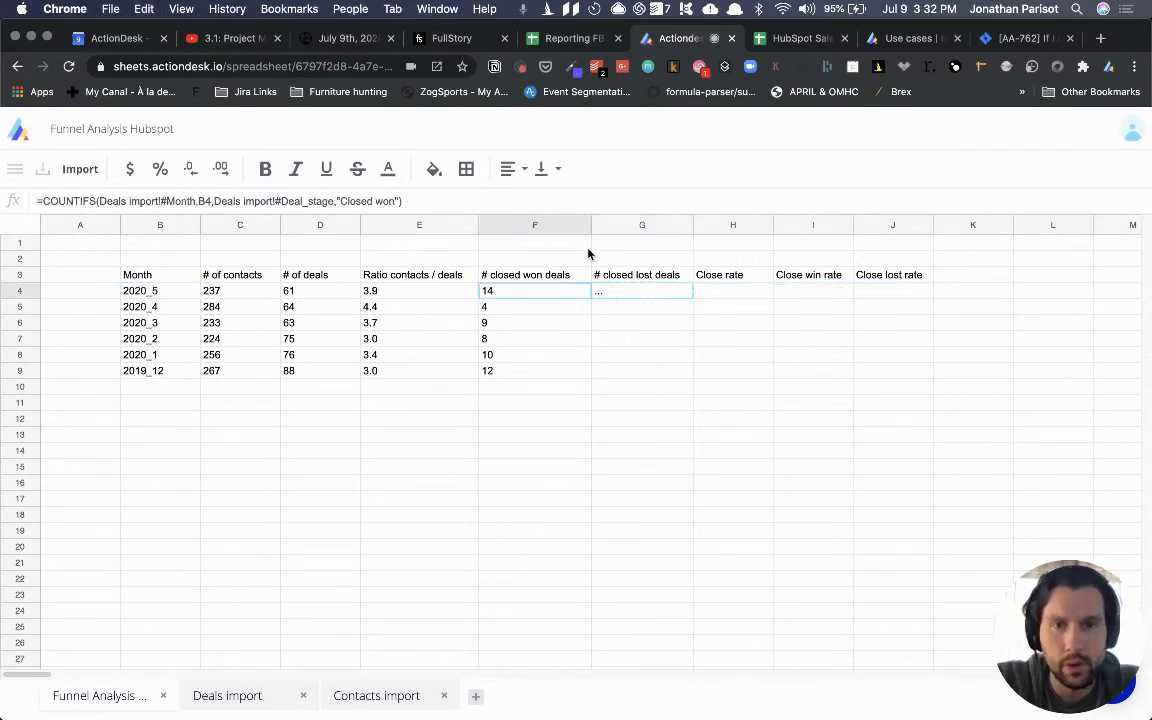
{"action": "key", "text": "super+c"}
{"action": "key", "text": "shift+Down"}
{"action": "key", "text": "shift+Down"}
{"action": "key", "text": "shift+Down"}
{"action": "key", "text": "shift+Down"}
{"action": "key", "text": "shift+Down"}
{"action": "key", "text": "super+v"}
Move the "Close rate", "Close win rate" and "Close lost rate" headings one column over, to I3:K3
{"action": "key", "text": "Right"}
{"action": "key", "text": "super+Up"}
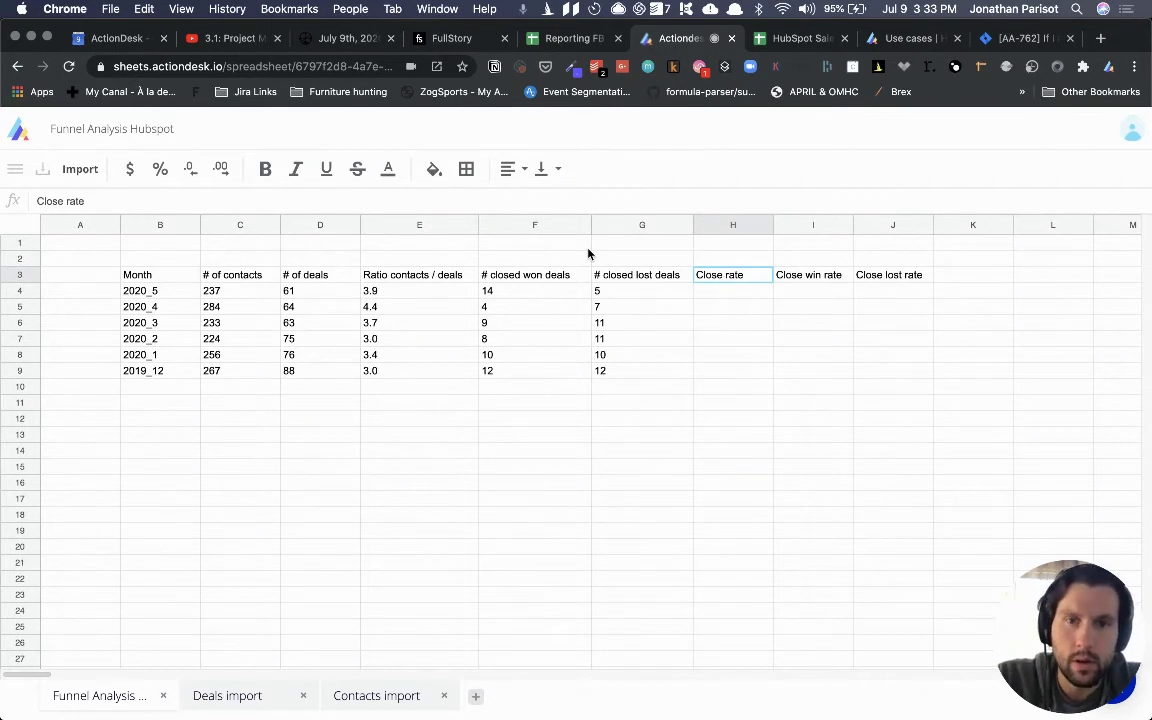
{"action": "key", "text": "Down"}
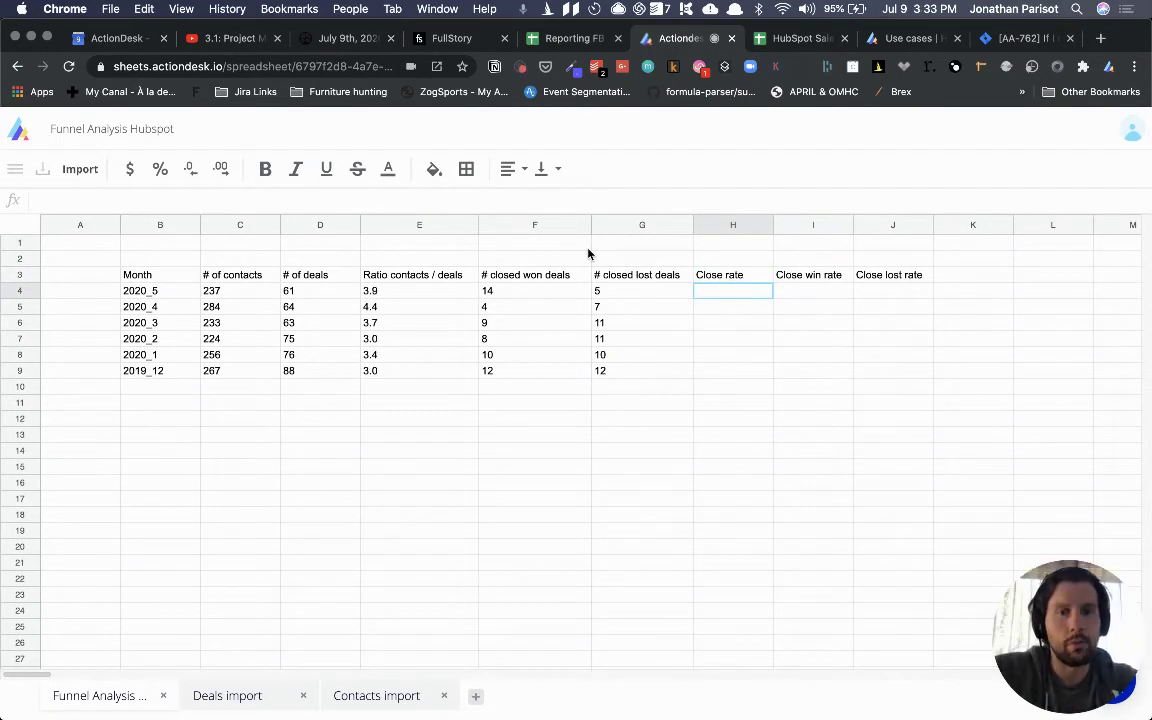
{"action": "key", "text": "Up"}
{"action": "key", "text": "super+x"}
{"action": "key", "text": "Right"}
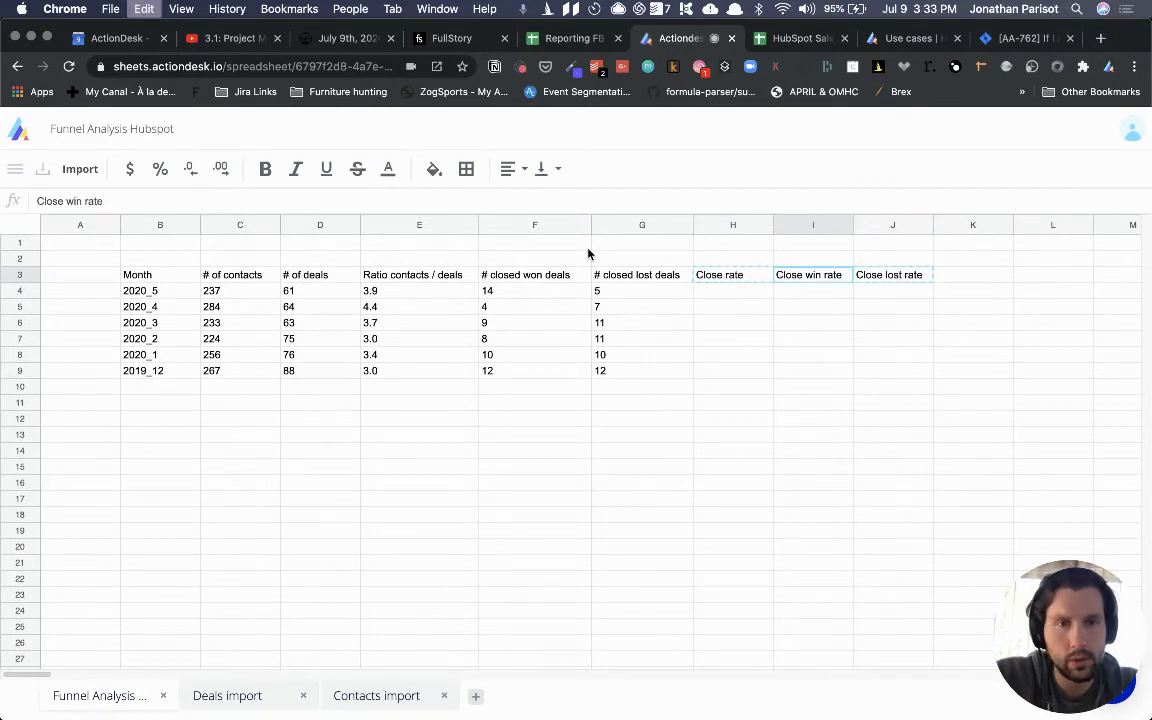
{"action": "key", "text": "super+v"}
Head column H "# of closed deals" in H3 and calculate the first month's total in H4 with =G4+F4
{"action": "key", "text": "Left"}
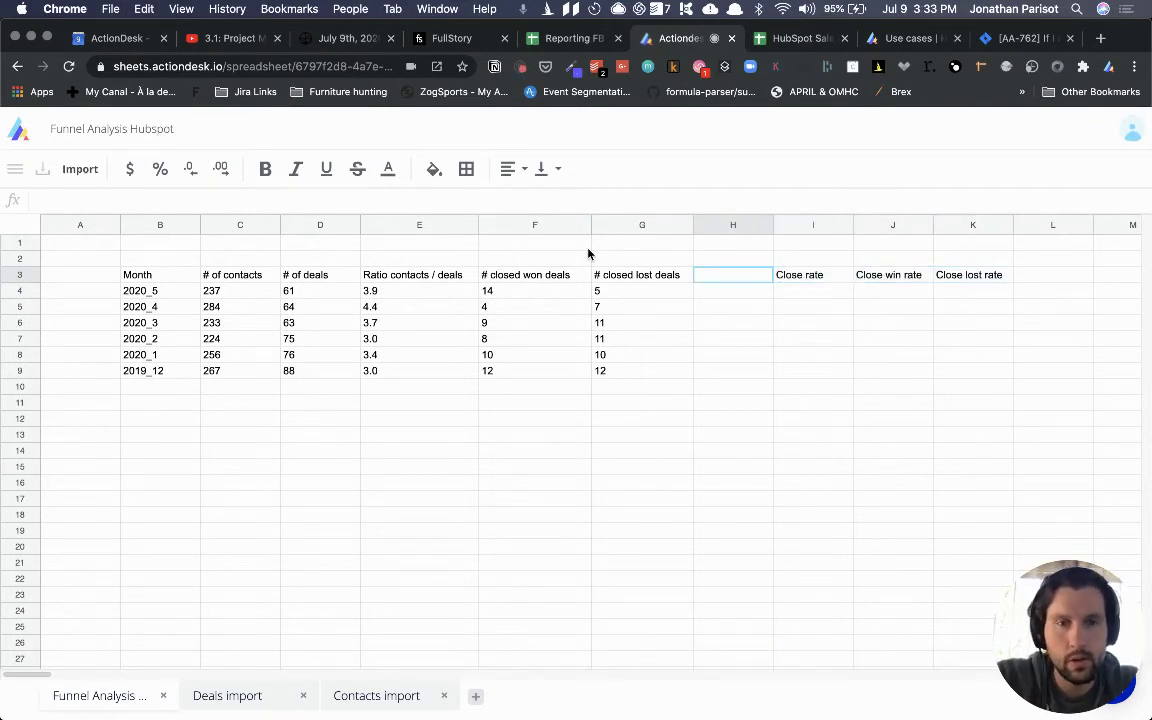
{"action": "type", "text": "# of l"}
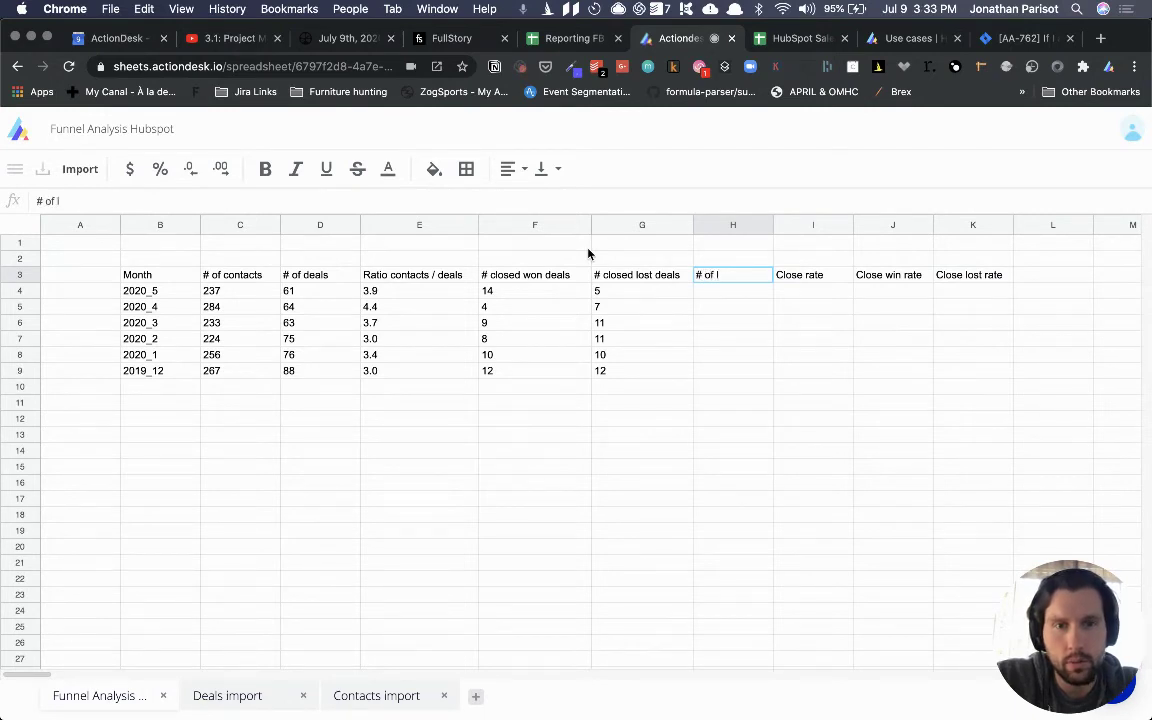
{"action": "type", "text": "closed deals"}
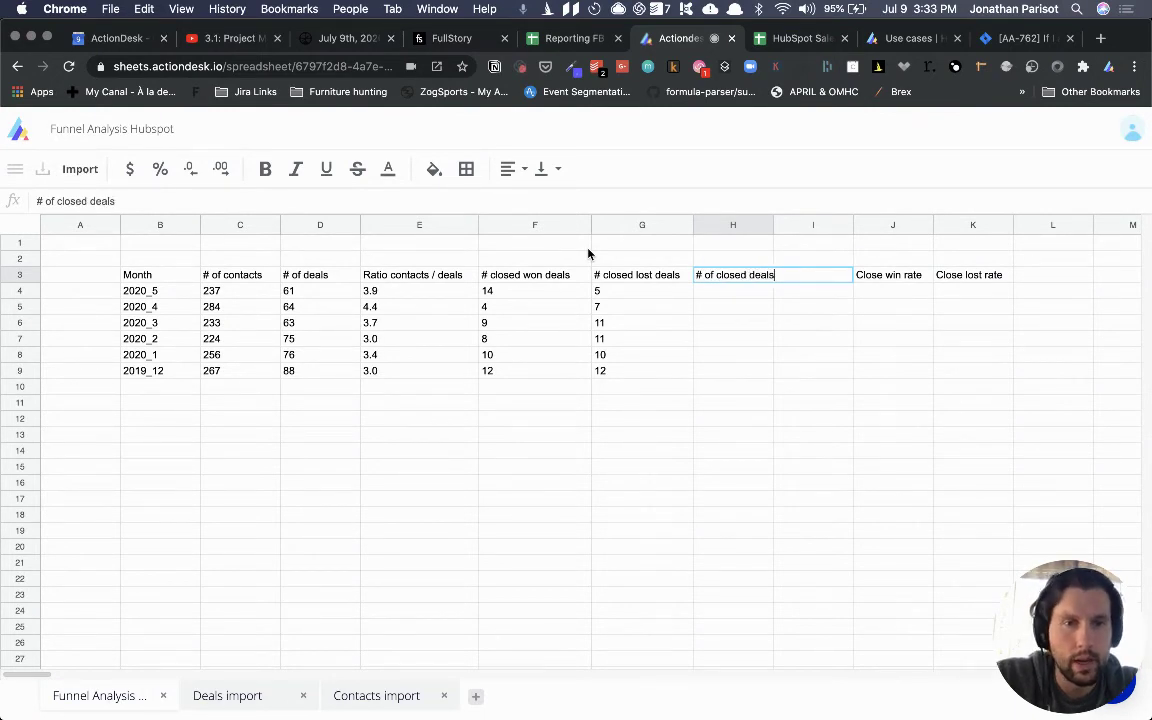
{"action": "key", "text": "Return"}
{"action": "type", "text": "=G4+F4"}
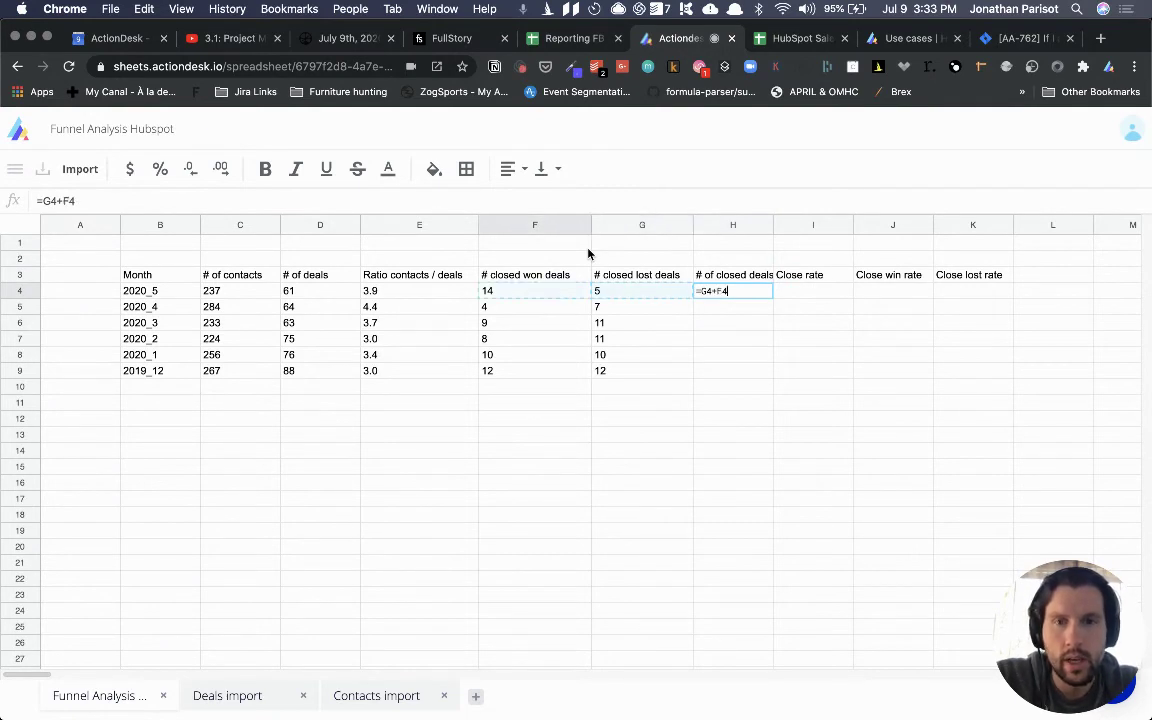
{"action": "key", "text": "Return"}
Copy the closed deals total formula from H4 down through H9
{"action": "key", "text": "Up"}
{"action": "key", "text": "super+c"}
{"action": "key", "text": "Left"}
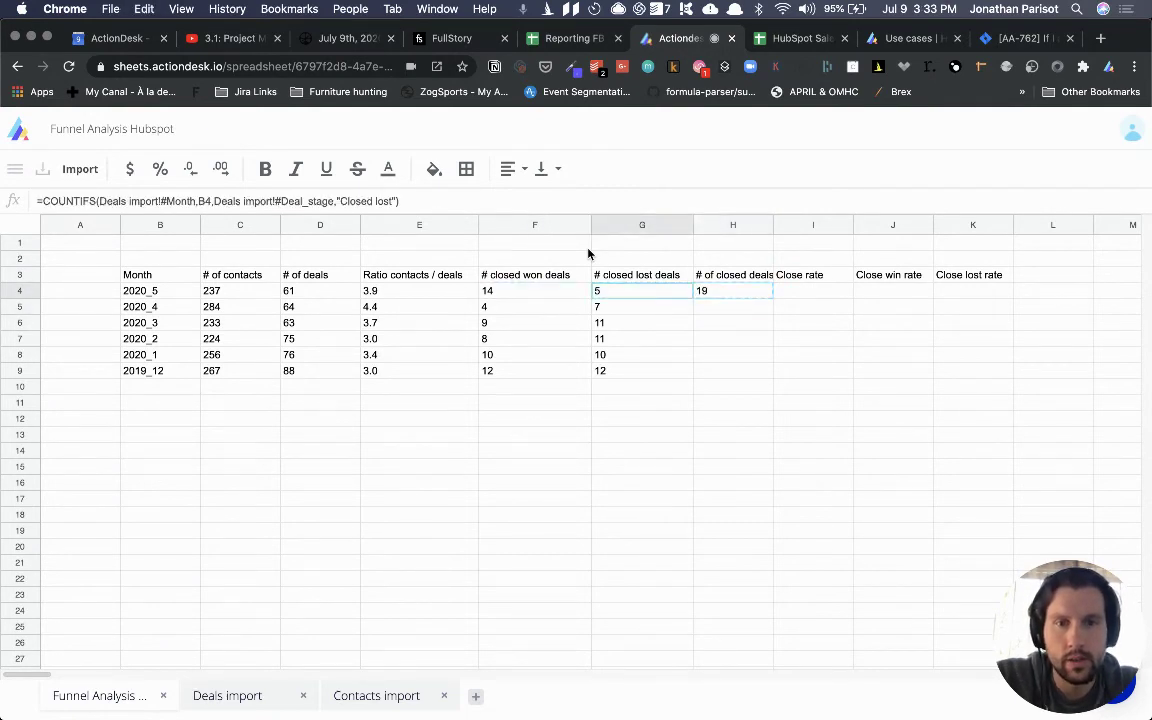
{"action": "key", "text": "super+Down"}
{"action": "key", "text": "Right"}
{"action": "key", "text": "super+shift+Up"}
{"action": "key", "text": "super+v"}
Calculate the first month's close rate in I4 with the formula =H4/D4
{"action": "key", "text": "Right"}
{"action": "key", "text": "super+Up"}
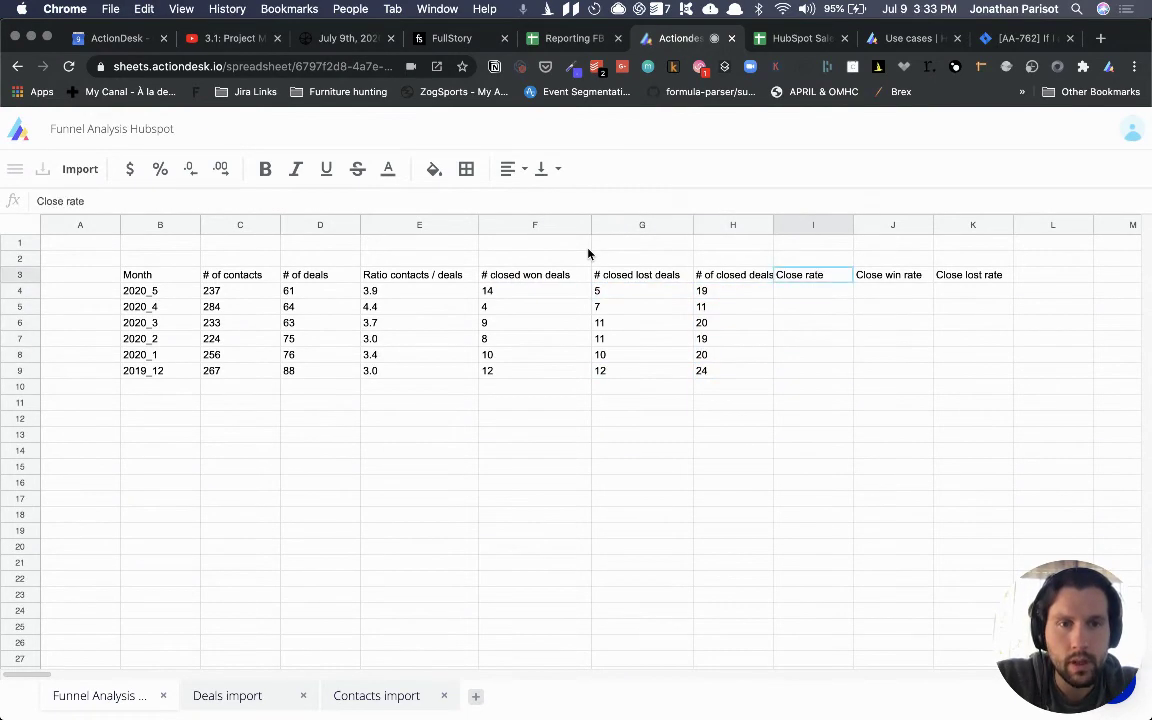
{"action": "key", "text": "Down"}
{"action": "type", "text": "=H4/"}
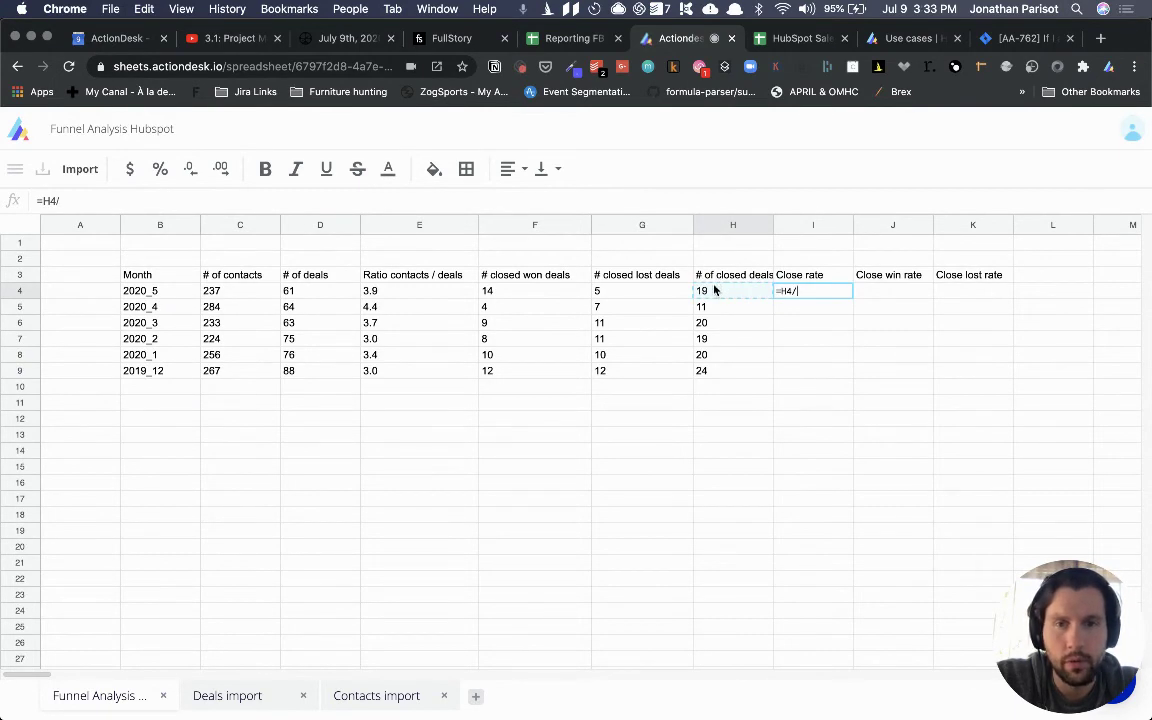
{"action": "left_click", "coordinate": [306, 292]}
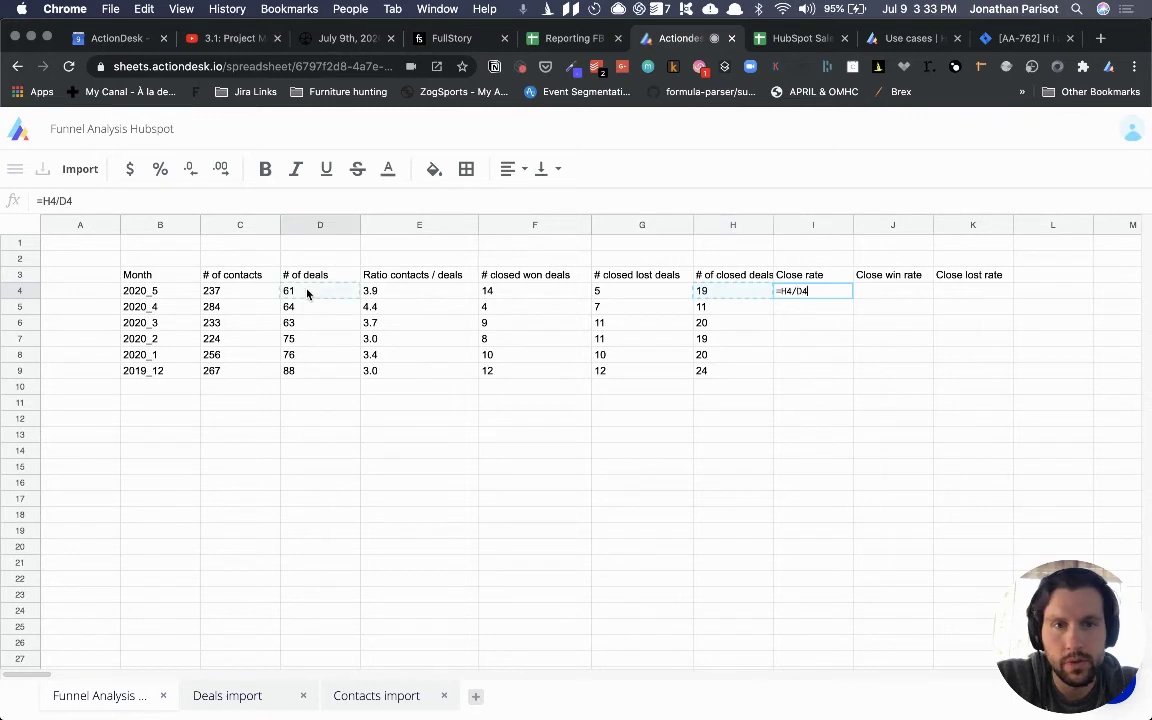
{"action": "key", "text": "Return"}
Fill the close rate formula from I4 down through I9 and format the rates as percentages
{"action": "key", "text": "Up"}
{"action": "key", "text": "Left"}
{"action": "key", "text": "Right"}
{"action": "key", "text": "shift+Down"}
{"action": "key", "text": "shift+Down"}
{"action": "key", "text": "shift+Down"}
{"action": "key", "text": "shift+Down"}
{"action": "key", "text": "shift+Down"}
{"action": "key", "text": "super+d"}
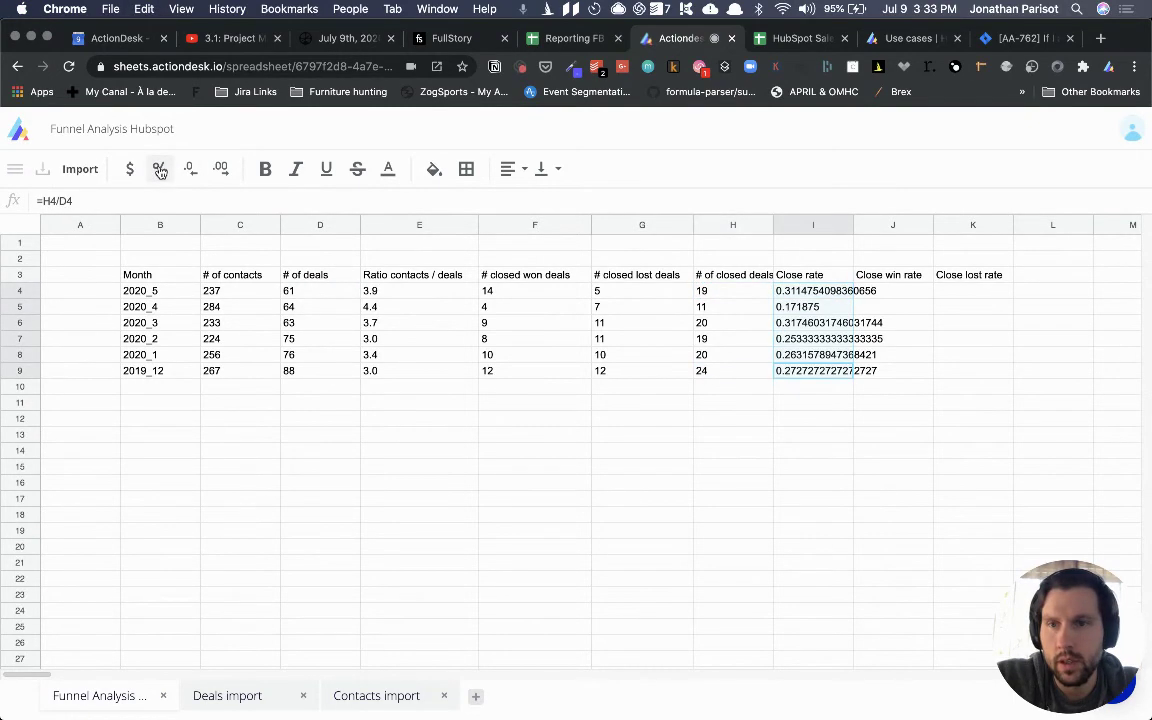
{"action": "left_click", "coordinate": [160, 170]}
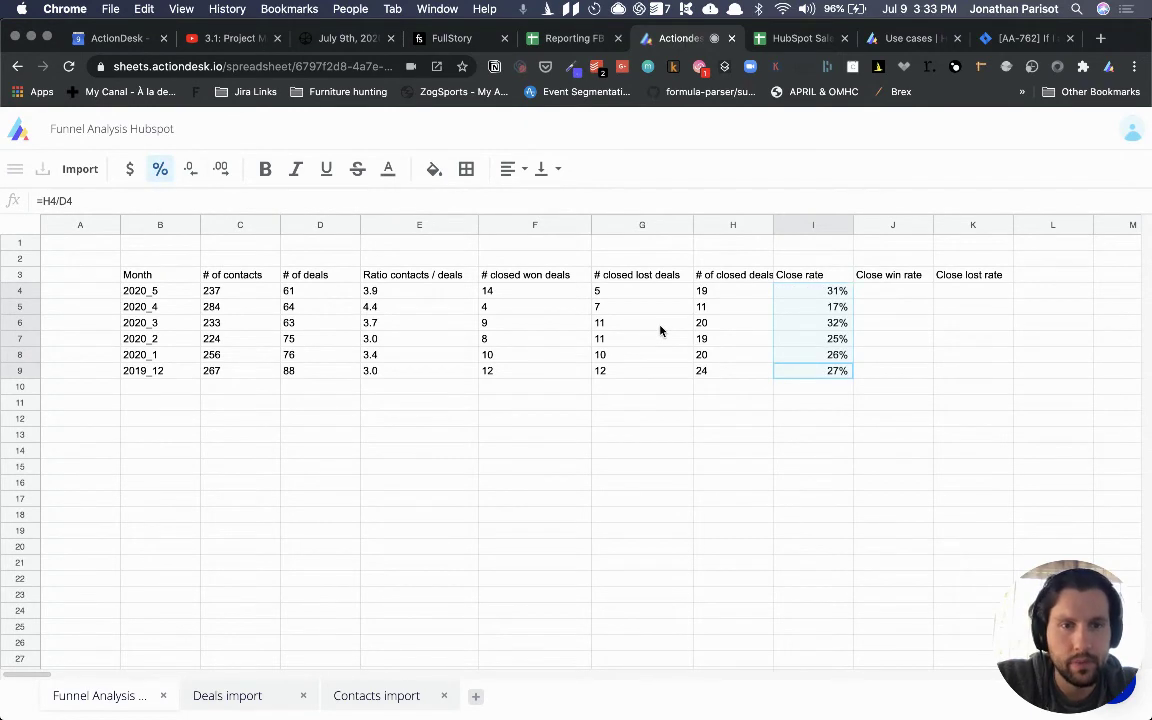
Calculate the first month's close win rate in J4 with the formula =F4/D4
{"action": "left_click", "coordinate": [890, 323]}
{"action": "key", "text": "Up"}
{"action": "key", "text": "Up"}
{"action": "key", "text": "Up"}
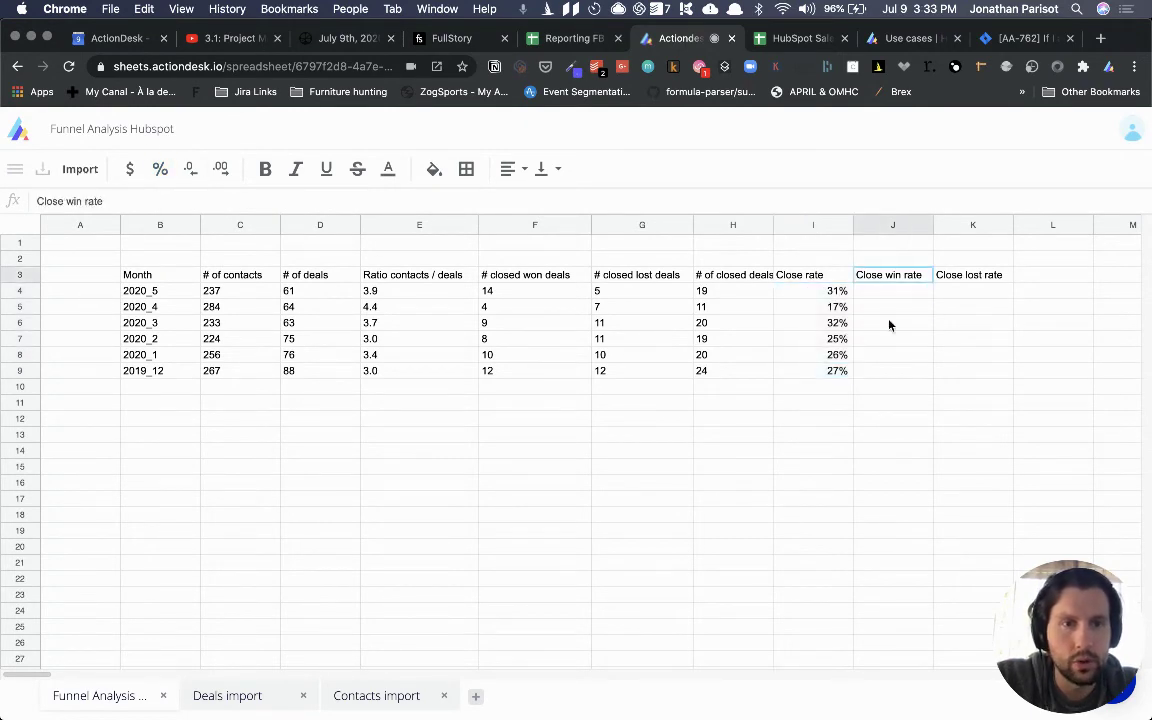
{"action": "key", "text": "Right"}
{"action": "key", "text": "Left"}
{"action": "key", "text": "Down"}
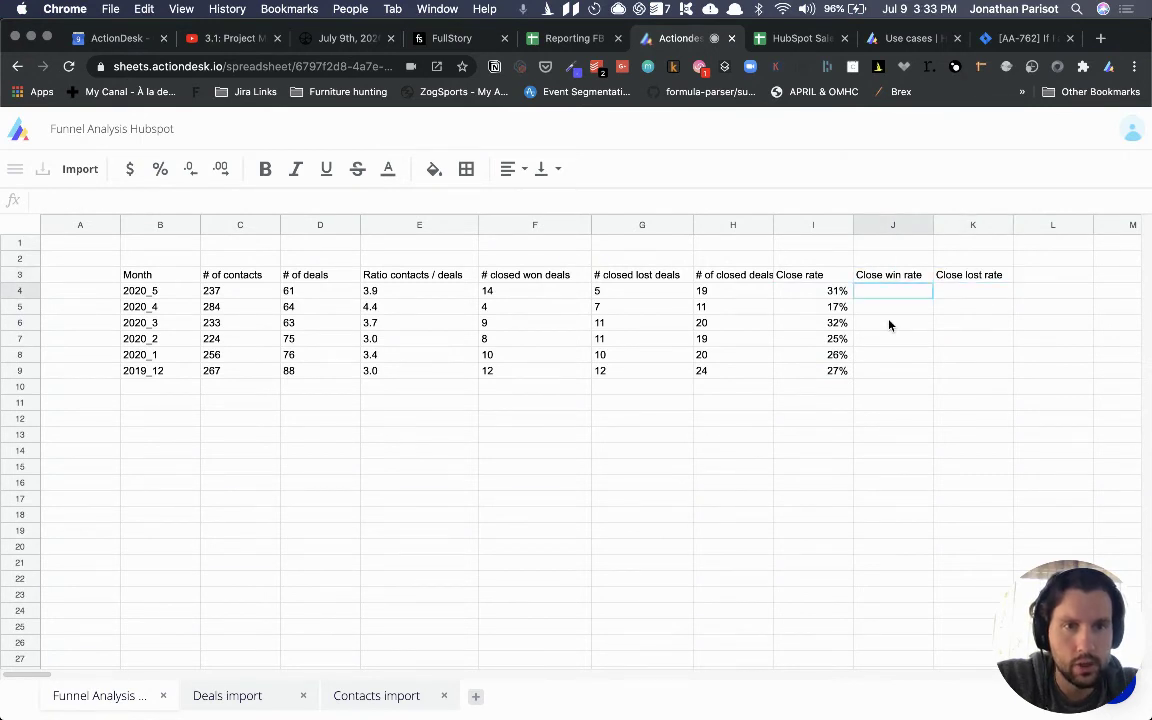
{"action": "type", "text": "=F4"}
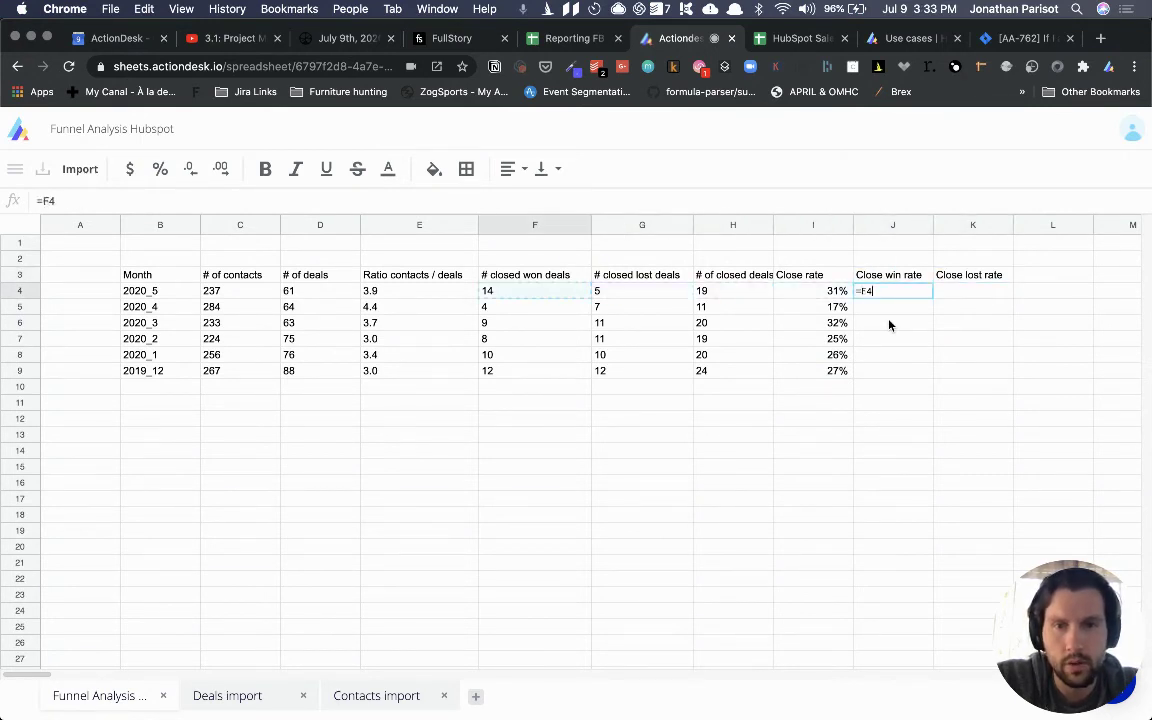
{"action": "type", "text": "/G4"}
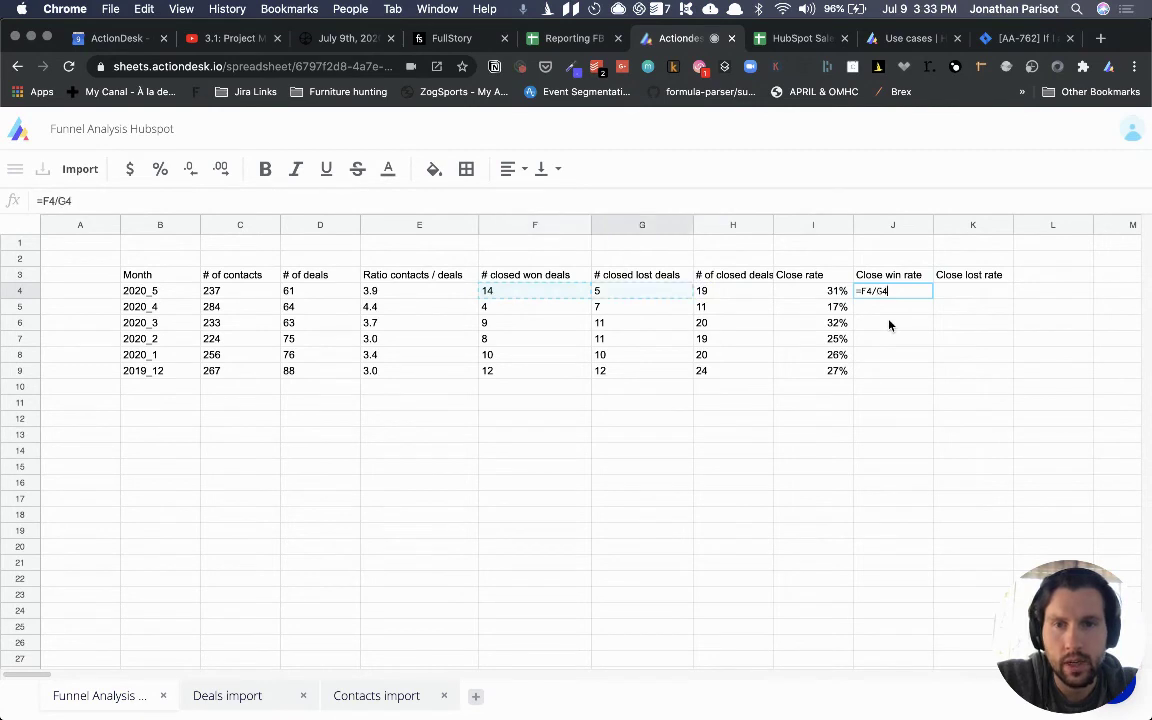
{"action": "key", "text": "BackSpace"}
{"action": "key", "text": "BackSpace"}
{"action": "type", "text": "C4"}
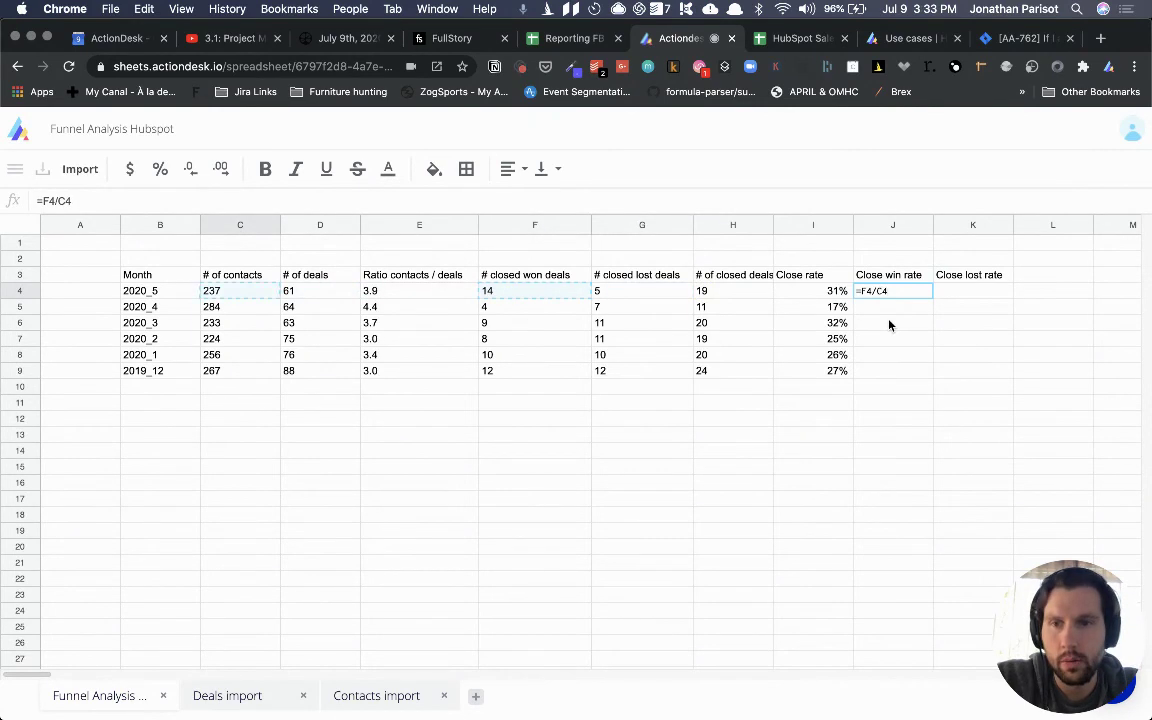
{"action": "key", "text": "Right"}
{"action": "key", "text": "Return"}
Copy the close win rate formula from J4 down through J9
{"action": "key", "text": "Up"}
{"action": "key", "text": "super+c"}
{"action": "key", "text": "Left"}
{"action": "key", "text": "super+Down"}
{"action": "key", "text": "Right"}
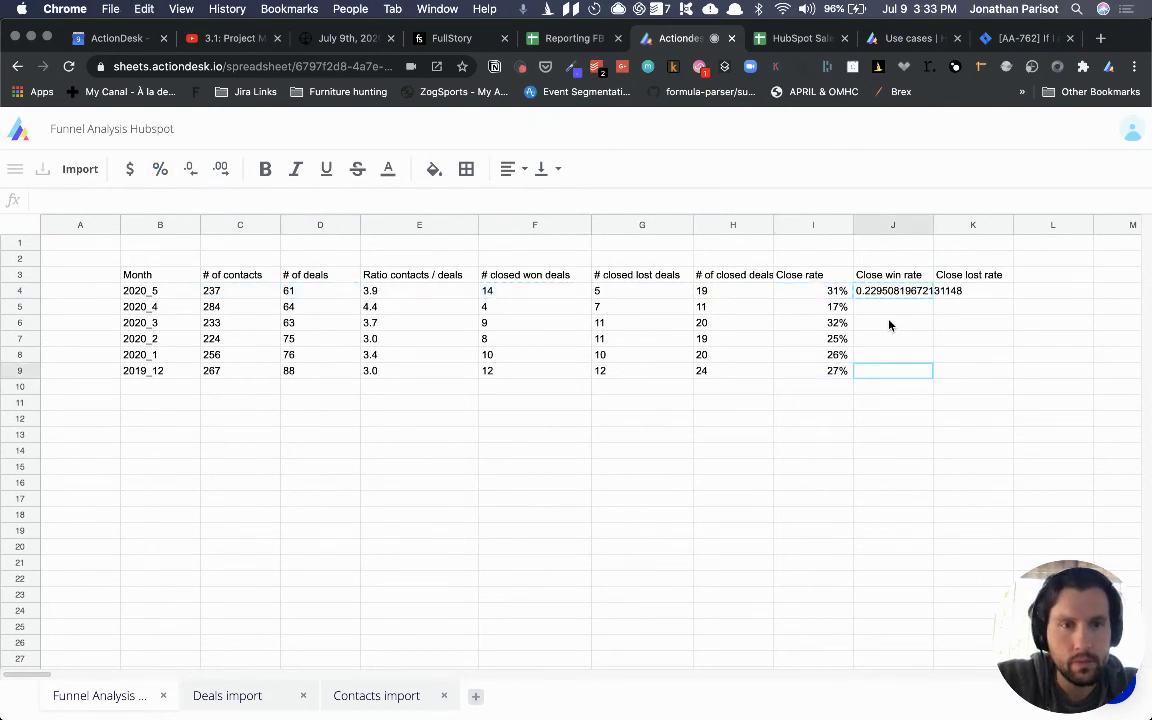
{"action": "key", "text": "super+shift+Up"}
{"action": "key", "text": "super+v"}
Calculate the first month's close lost rate in K4 with the formula =G4/D4
{"action": "key", "text": "Right"}
{"action": "key", "text": "Up"}
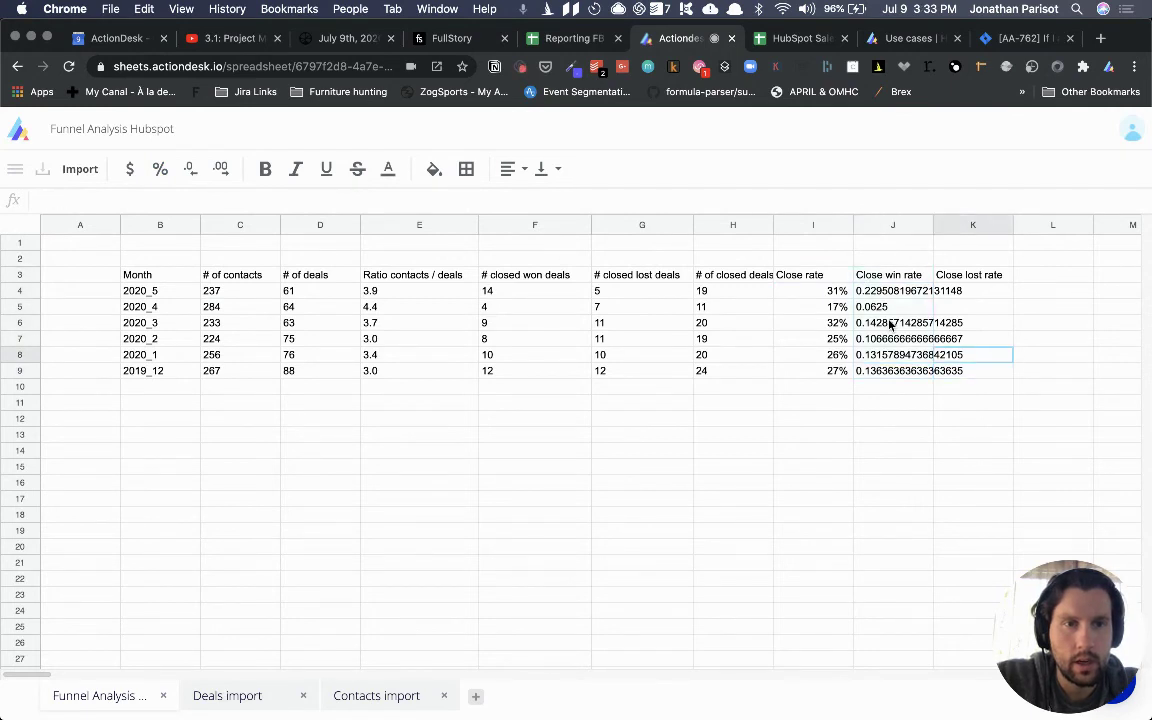
{"action": "key", "text": "Up"}
{"action": "key", "text": "Up"}
{"action": "key", "text": "Up"}
{"action": "key", "text": "Up"}
{"action": "type", "text": "="}
{"action": "key", "text": "Left"}
{"action": "key", "text": "Left"}
{"action": "key", "text": "Left"}
{"action": "key", "text": "Left"}
{"action": "key", "text": "Left"}
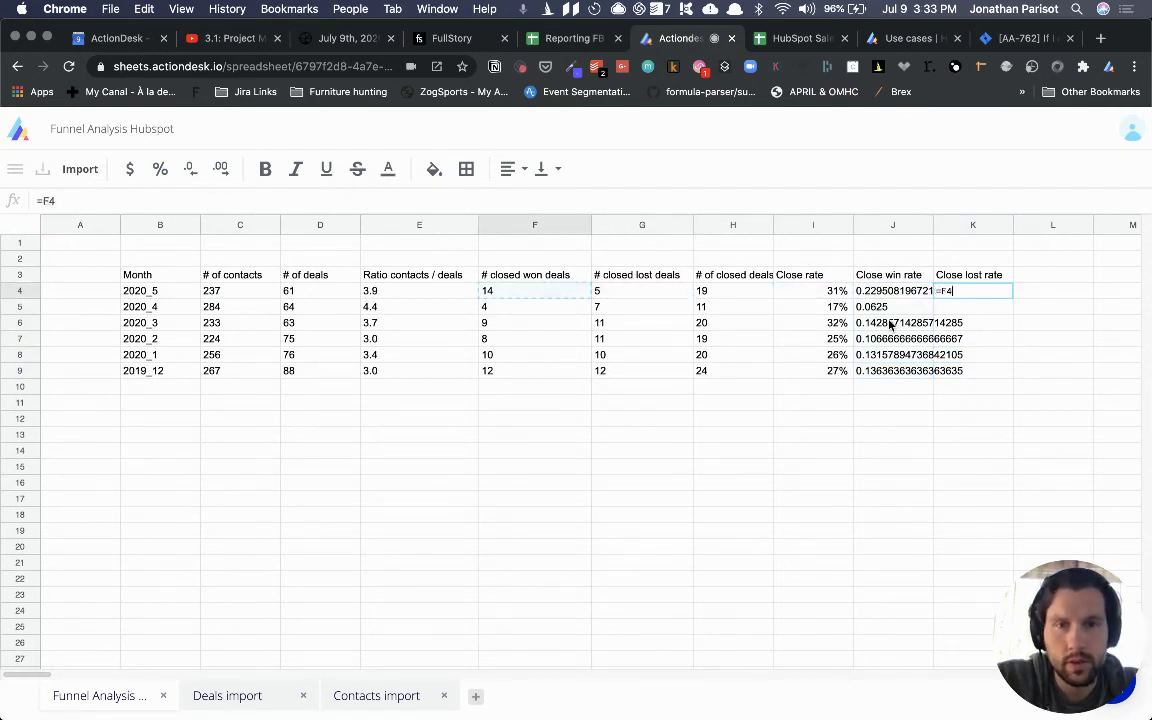
{"action": "key", "text": "Right"}
{"action": "type", "text": "/"}
{"action": "key", "text": "Left"}
{"action": "key", "text": "Left"}
{"action": "key", "text": "Left"}
{"action": "key", "text": "Left"}
{"action": "key", "text": "Left"}
{"action": "key", "text": "Left"}
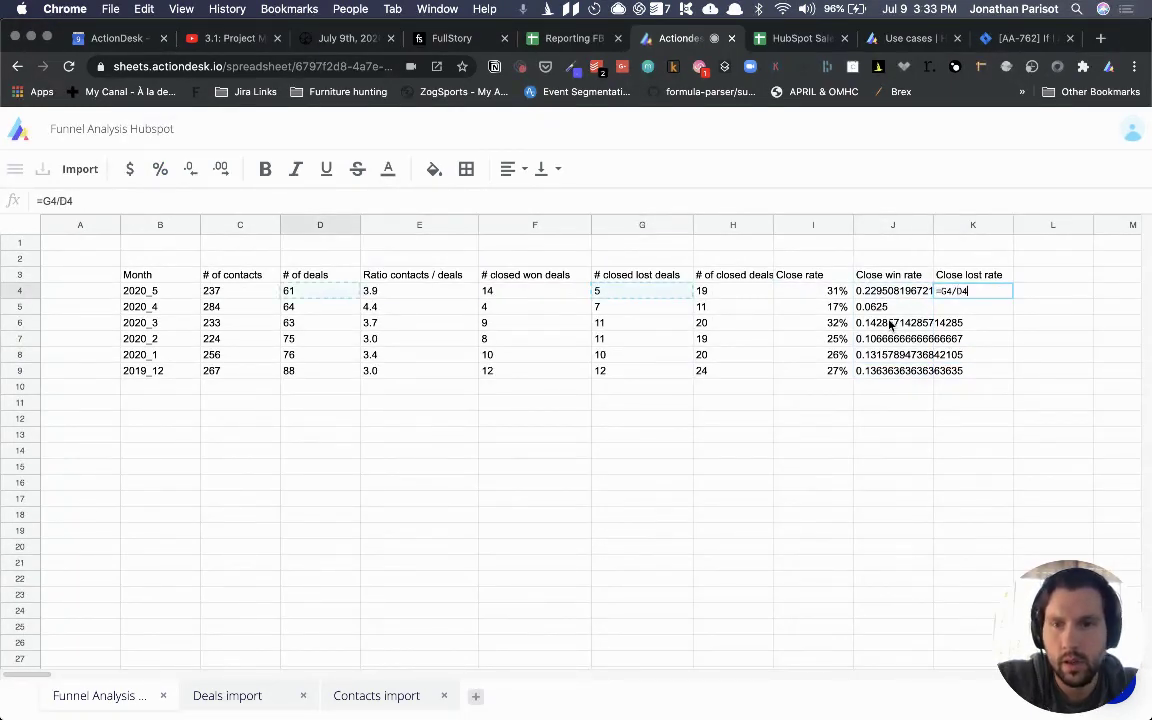
{"action": "key", "text": "Return"}
Copy the close lost rate formula from K4 down through K9
{"action": "key", "text": "Up"}
{"action": "key", "text": "super+c"}
{"action": "key", "text": "Left"}
{"action": "key", "text": "super+Down"}
{"action": "key", "text": "Right"}
{"action": "key", "text": "super+shift+Up"}
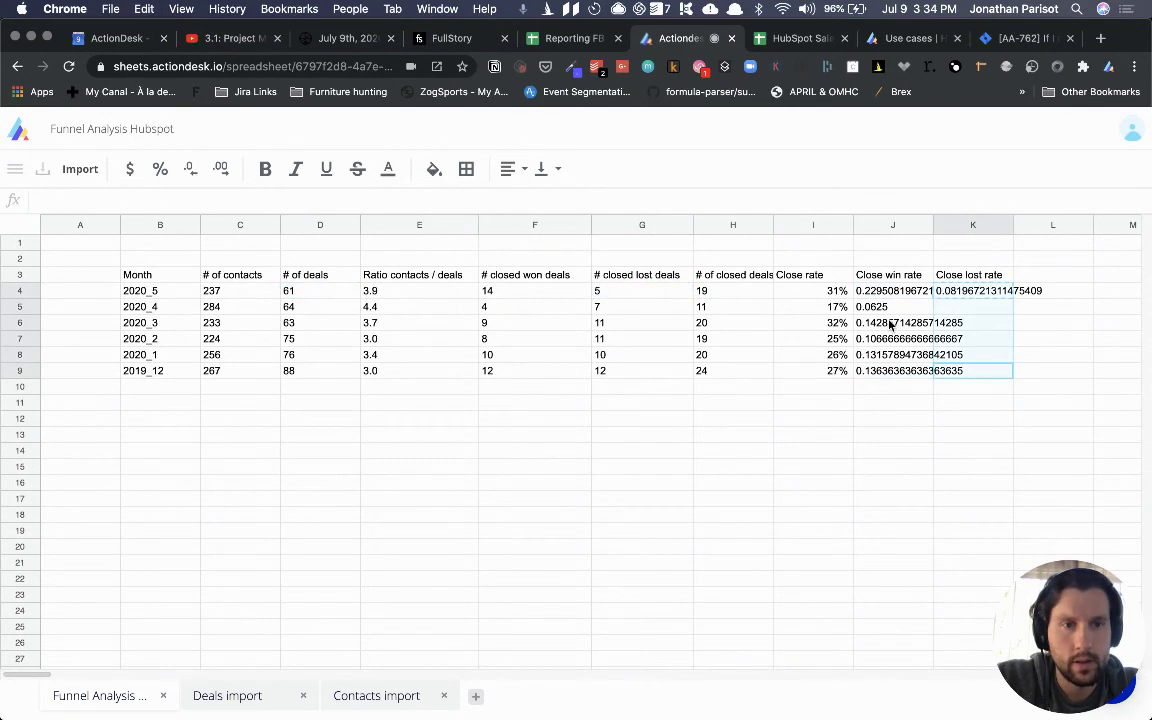
{"action": "key", "text": "super+v"}
Format the close win and close lost rates in J4:K9 as percentages
{"action": "key", "text": "Up"}
{"action": "key", "text": "Up"}
{"action": "key", "text": "Up"}
{"action": "key", "text": "Up"}
{"action": "key", "text": "Up"}
{"action": "key", "text": "Left"}
{"action": "key", "text": "super+shift+Right"}
{"action": "key", "text": "super+shift+Down"}
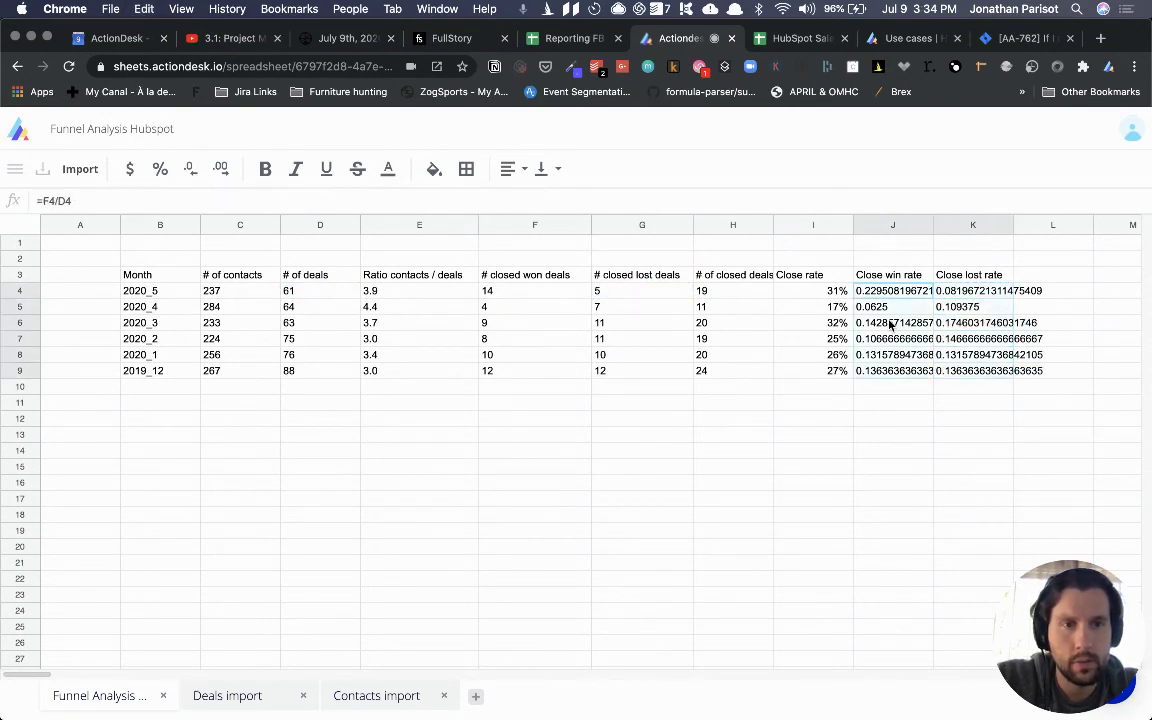
{"action": "left_click", "coordinate": [160, 169]}
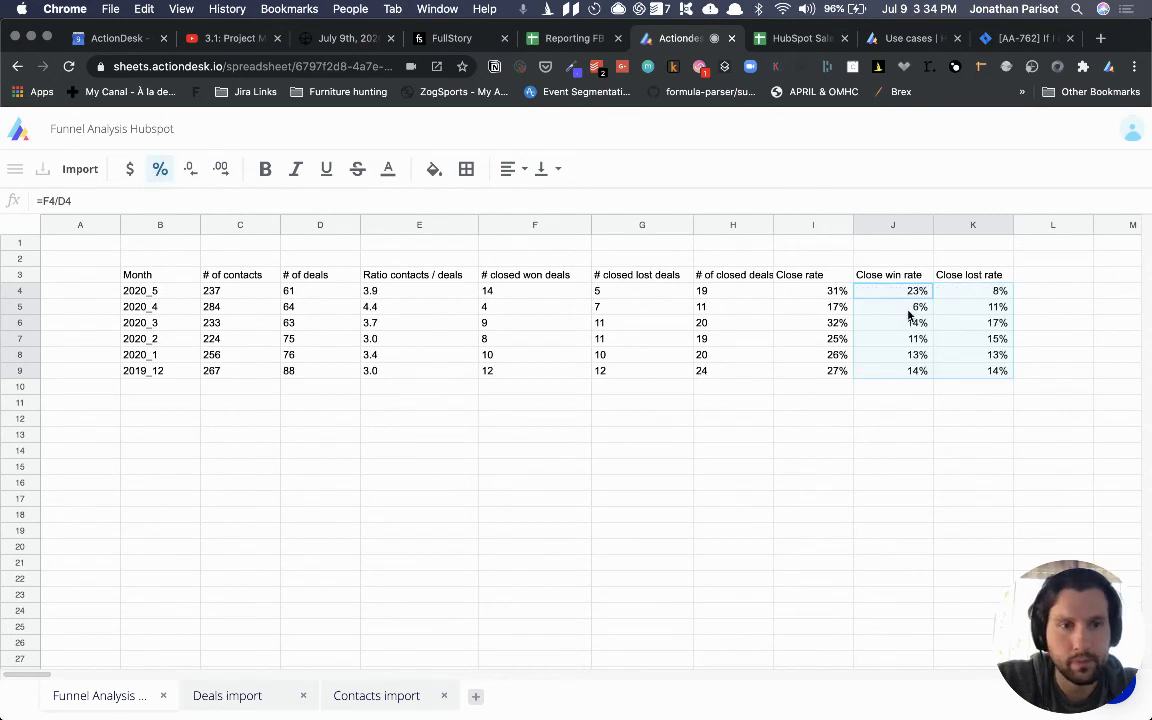
Apply dotted borders around all cells of the funnel table B3:K9
{"action": "left_click", "coordinate": [942, 323]}
{"action": "key", "text": "super+Left"}
{"action": "key", "text": "super+Up"}
{"action": "key", "text": "super+shift+Down"}
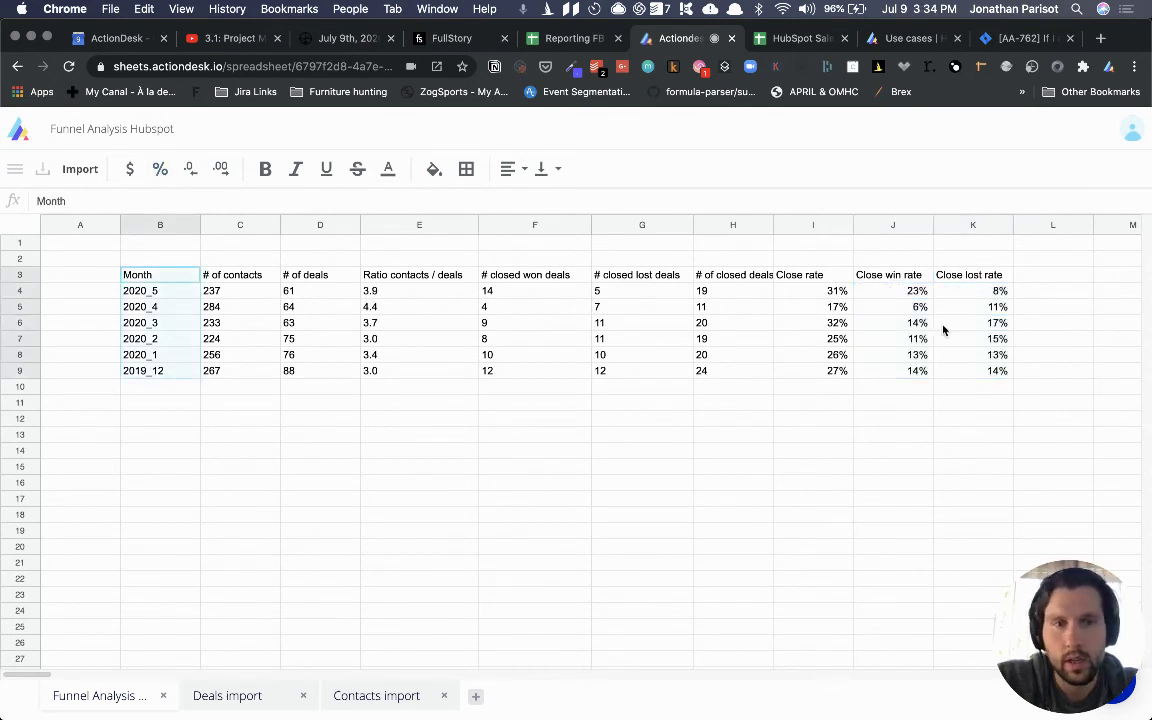
{"action": "key", "text": "super+shift+Right"}
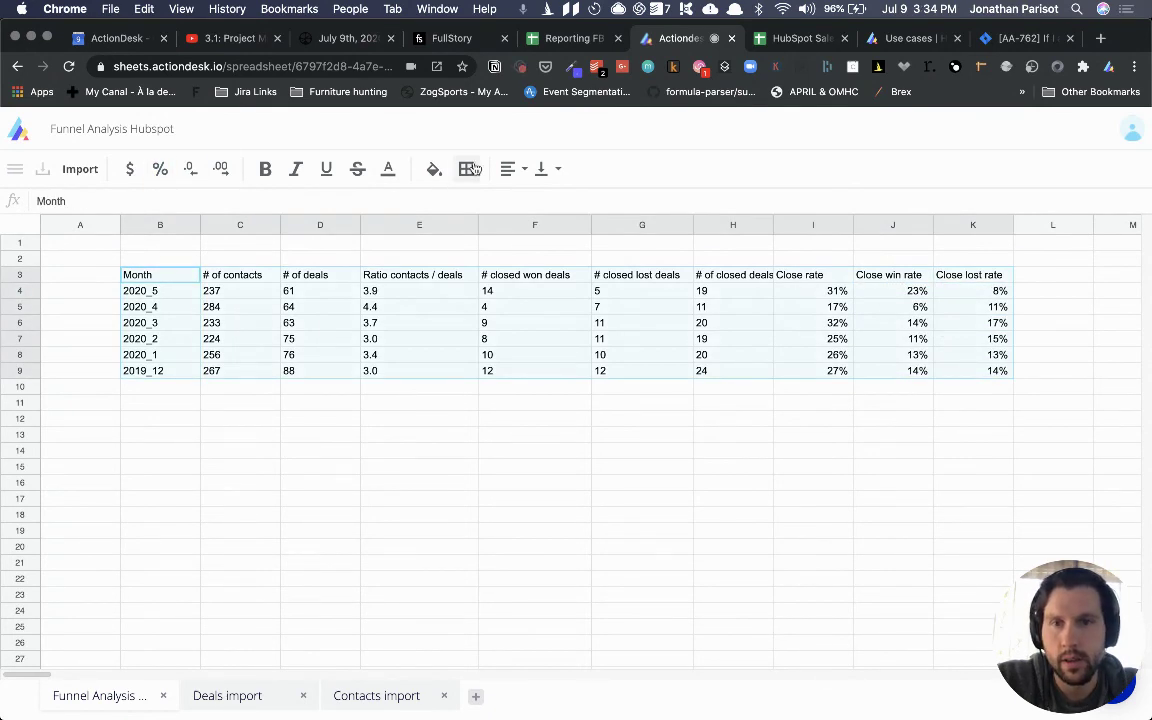
{"action": "left_click", "coordinate": [466, 169]}
{"action": "left_click", "coordinate": [614, 244]}
{"action": "left_click", "coordinate": [661, 341]}
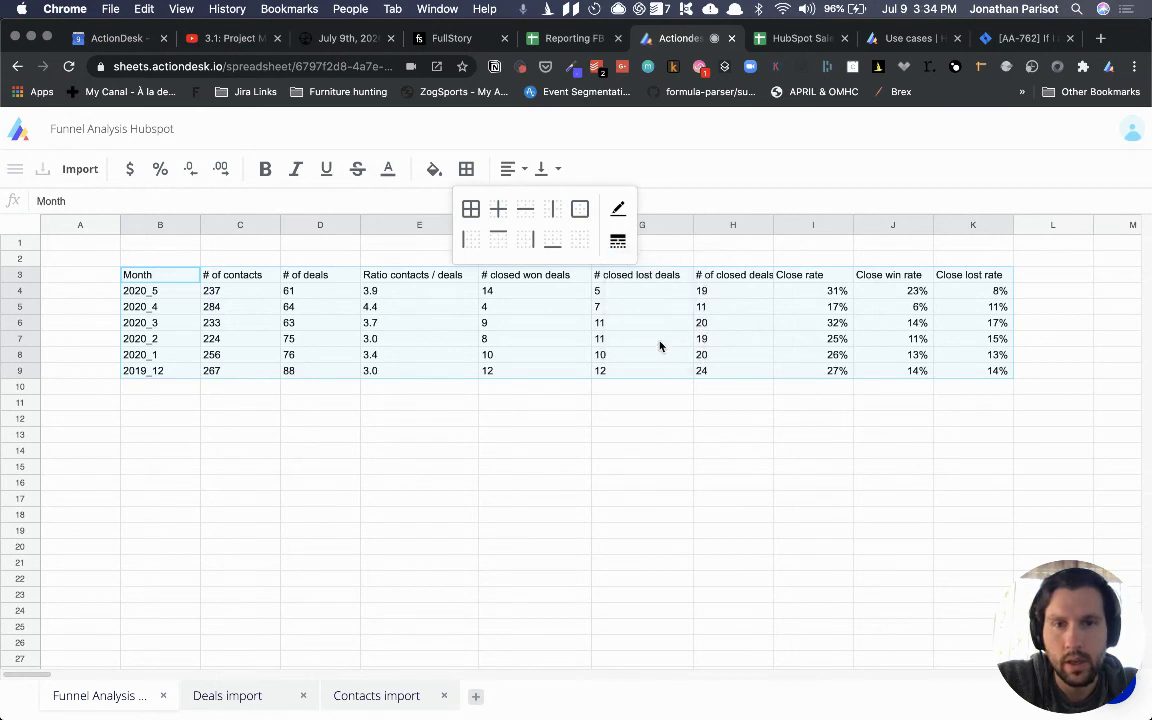
{"action": "left_click", "coordinate": [466, 208]}
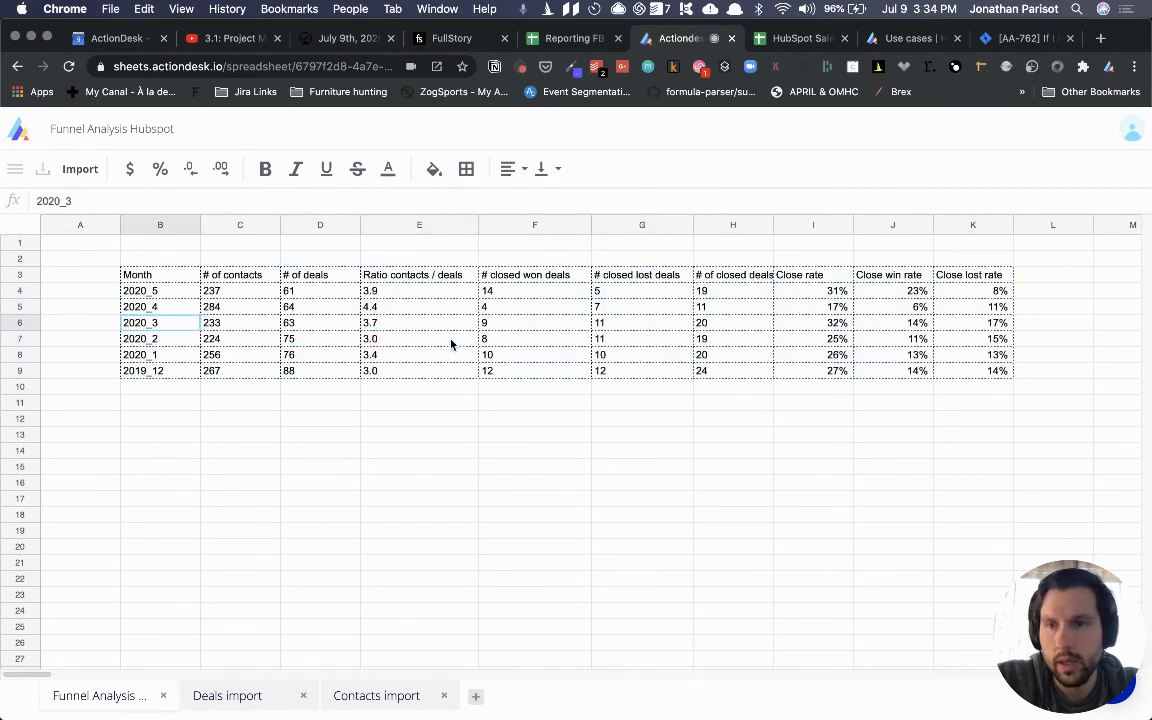
Set the text of the Month column, B3:B9, to light grey
{"action": "left_click", "coordinate": [388, 169]}
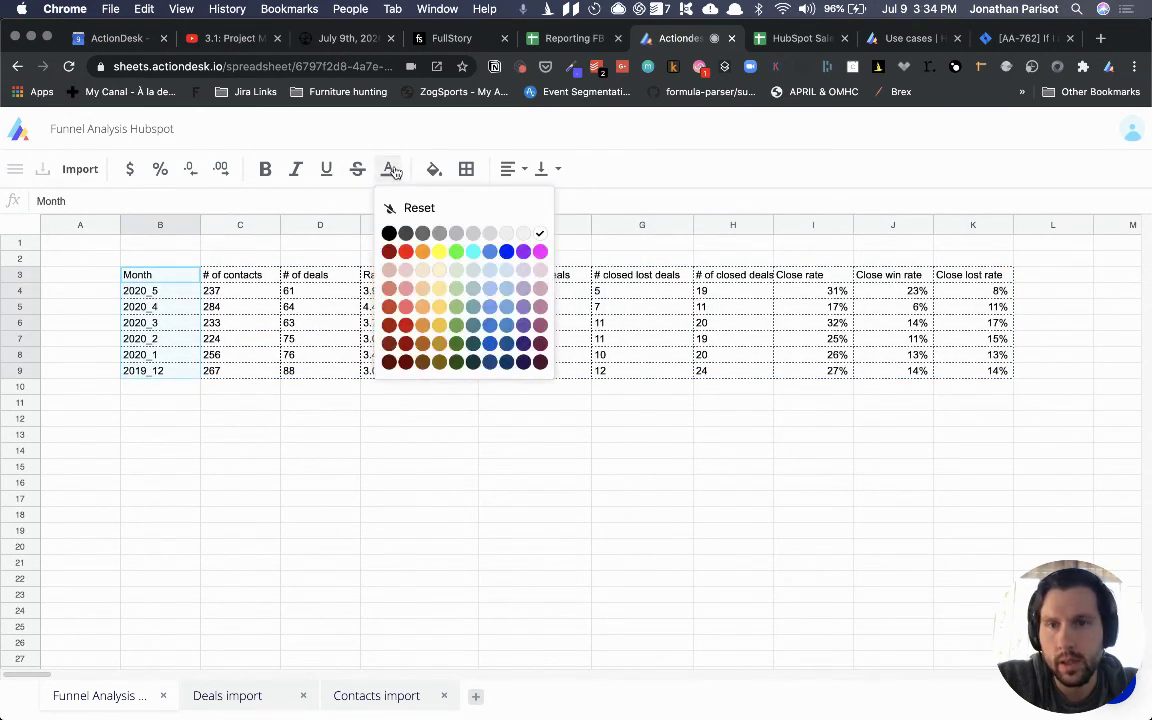
{"action": "left_click", "coordinate": [489, 233]}
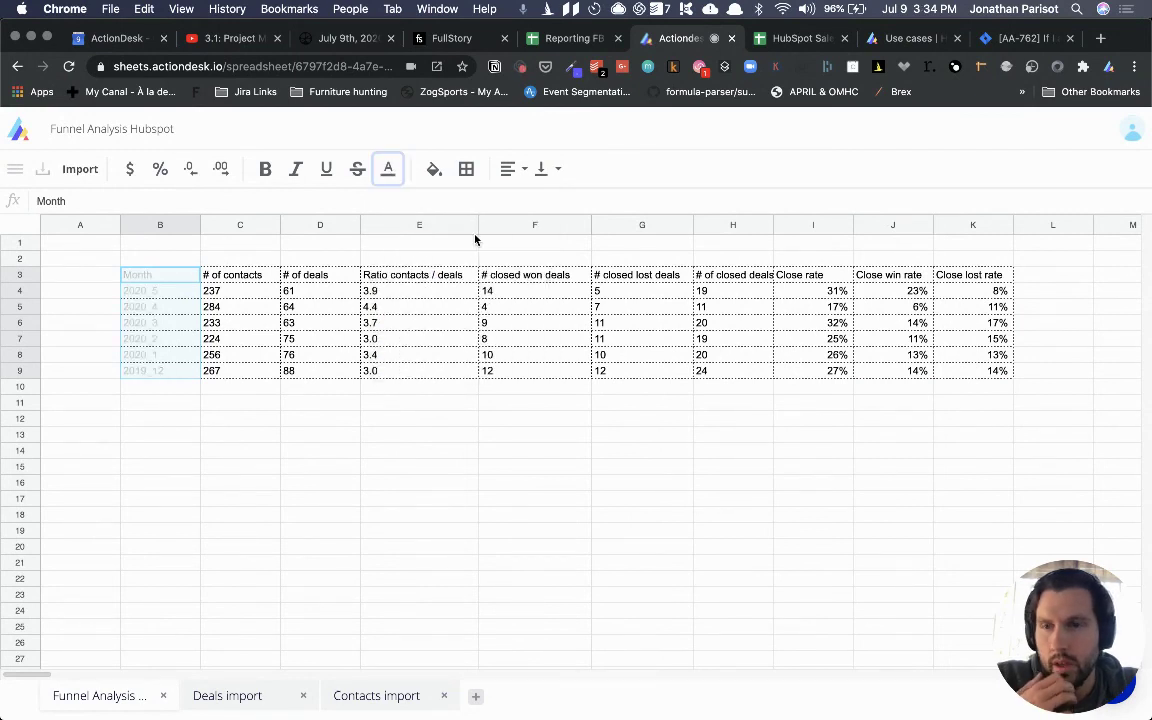
{"action": "left_click", "coordinate": [390, 170]}
{"action": "left_click", "coordinate": [240, 289]}
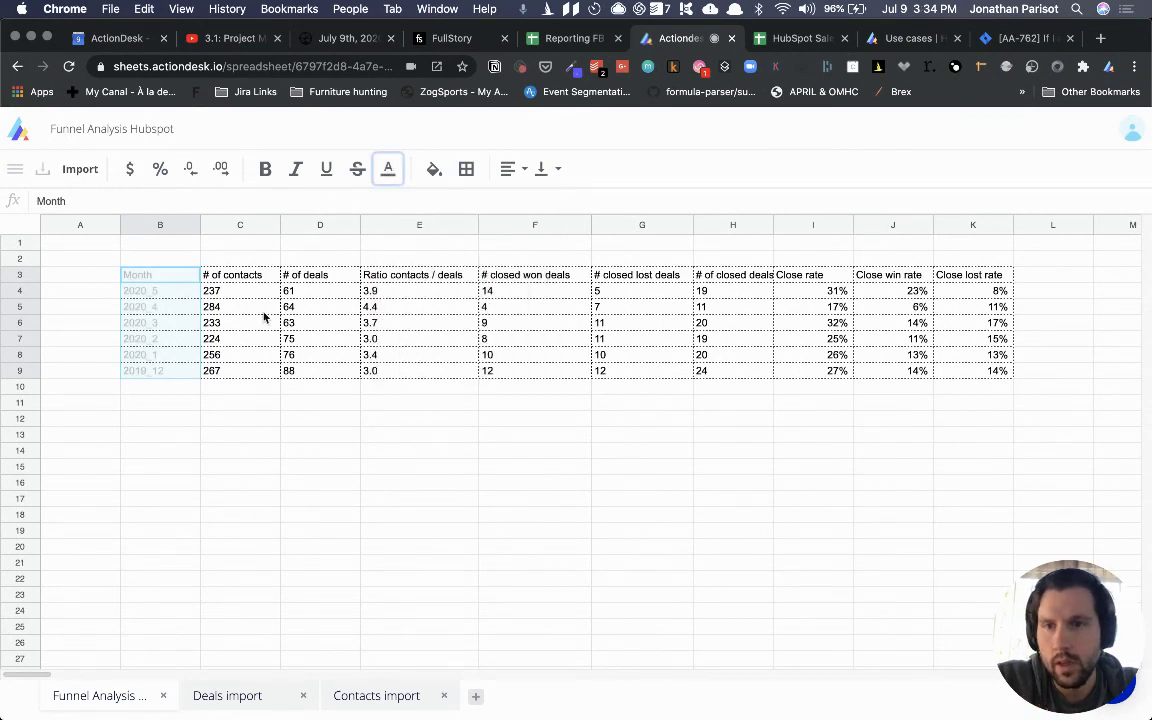
Fill the header cells C3:K3 with light blue and set their text color to white
{"action": "left_click", "coordinate": [238, 280]}
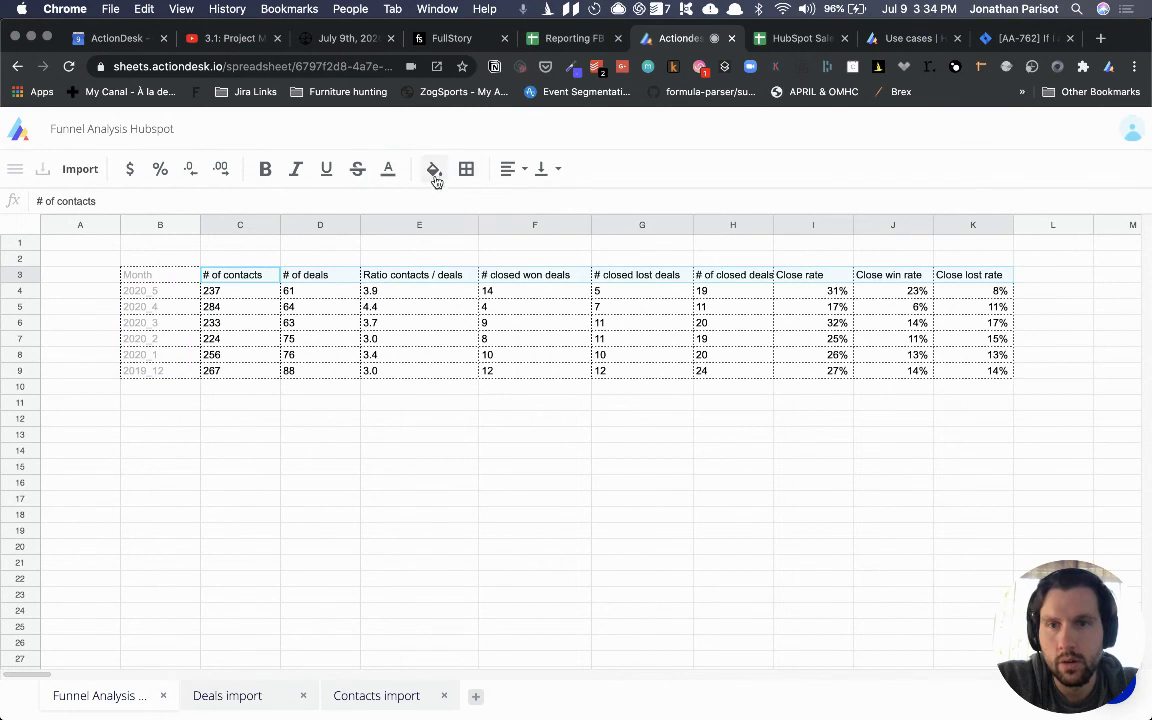
{"action": "left_click", "coordinate": [390, 169]}
{"action": "left_click", "coordinate": [552, 306]}
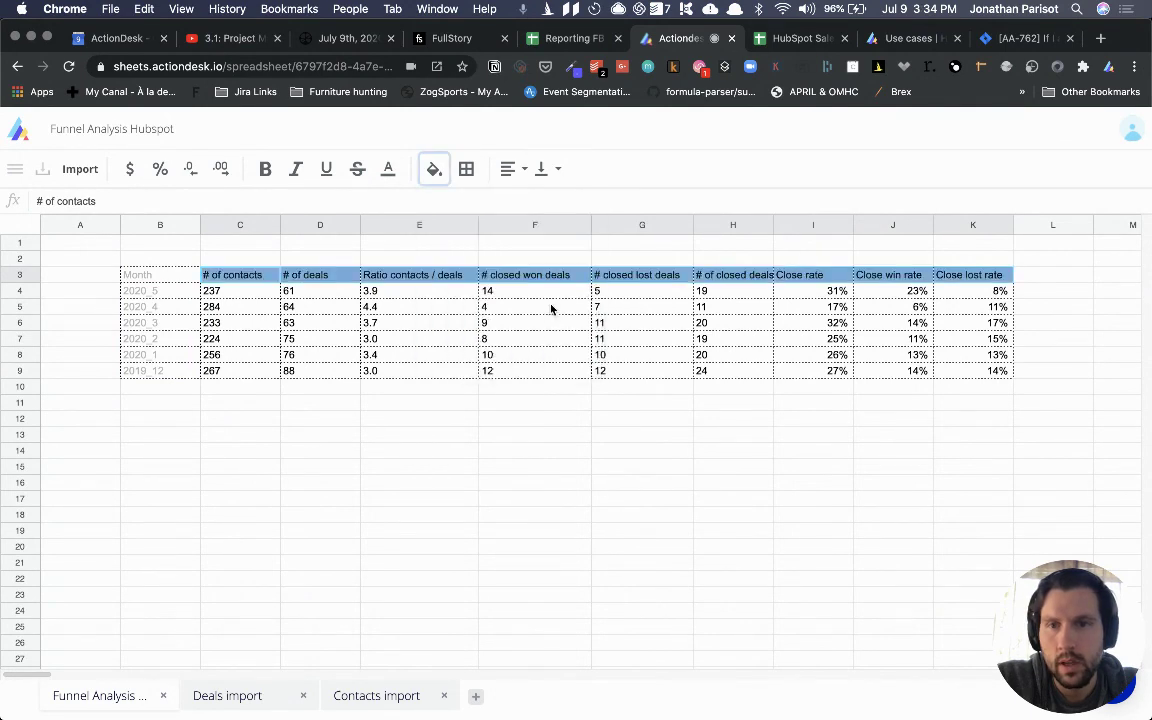
{"action": "left_click", "coordinate": [391, 166]}
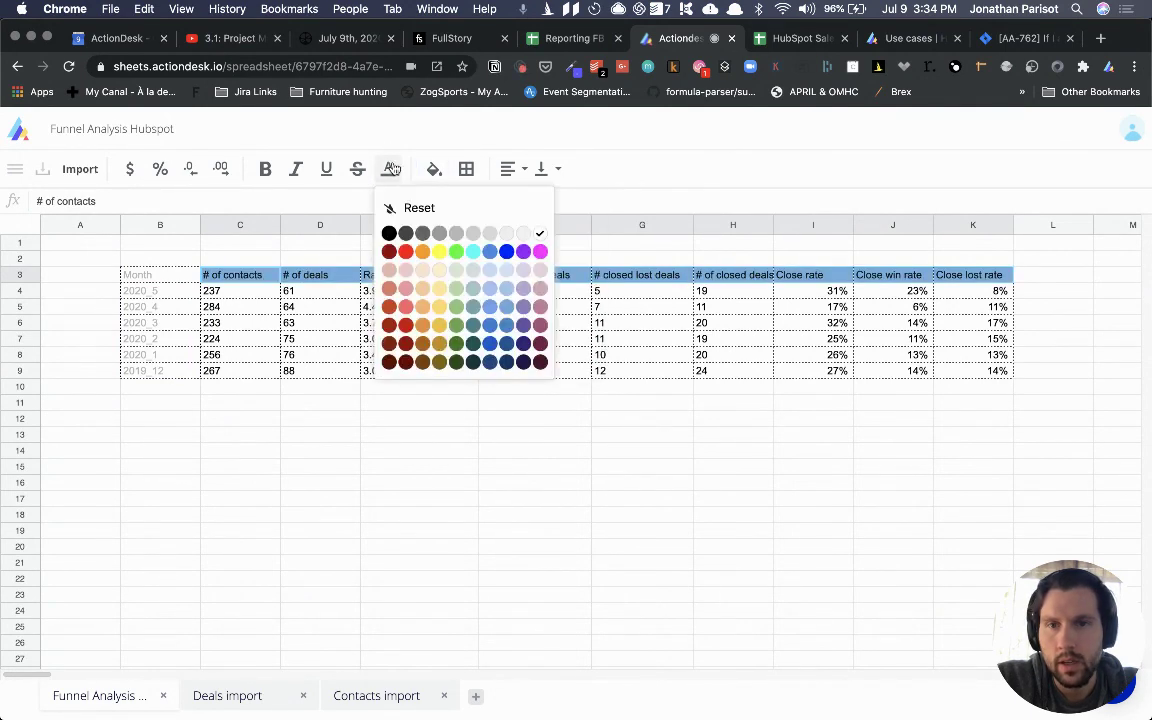
{"action": "left_click", "coordinate": [541, 234]}
{"action": "left_click", "coordinate": [365, 329]}
{"action": "key", "text": "Left"}
{"action": "key", "text": "Left"}
{"action": "key", "text": "Left"}
{"action": "key", "text": "Left"}
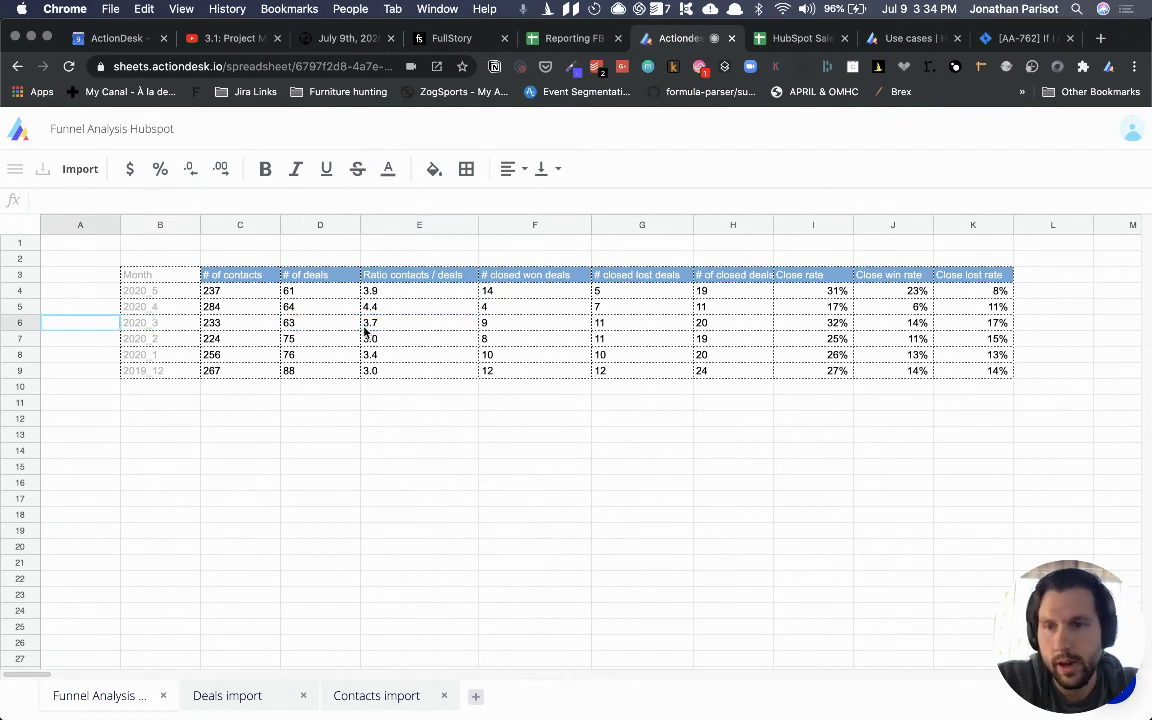
{"action": "key", "text": "Right"}
{"action": "key", "text": "Down"}
{"action": "key", "text": "Down"}
{"action": "key", "text": "Down"}
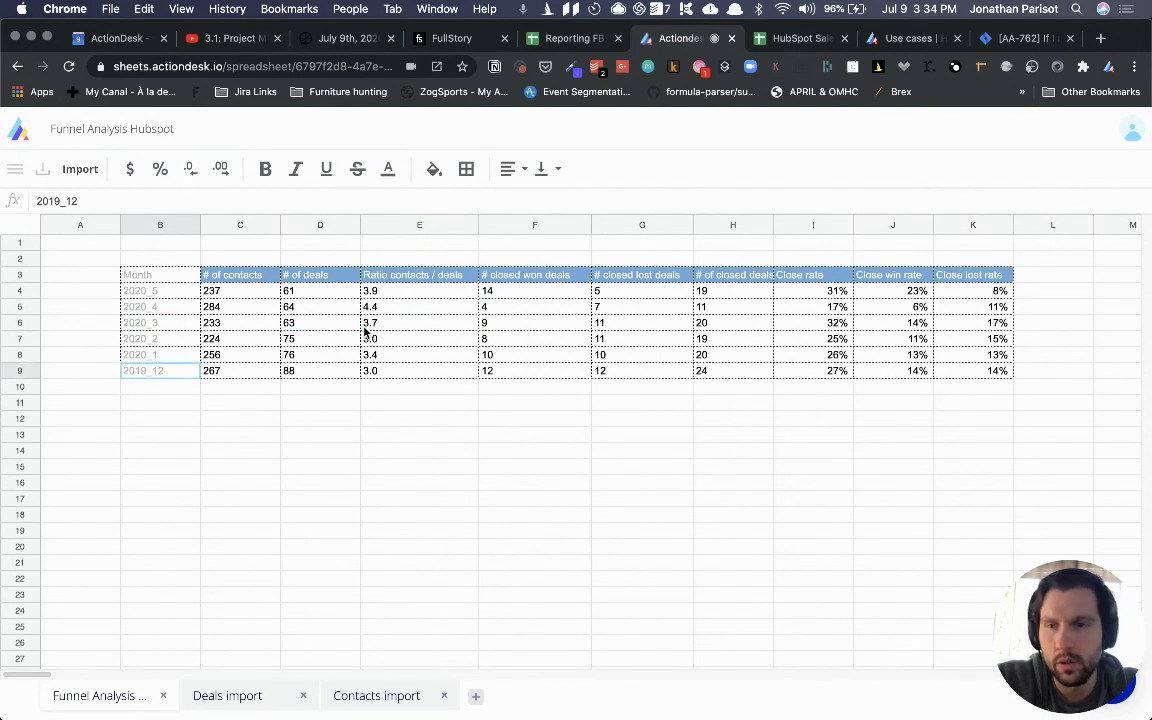
{"action": "key", "text": "Down"}
{"action": "key", "text": "Up"}
{"action": "key", "text": "Right"}
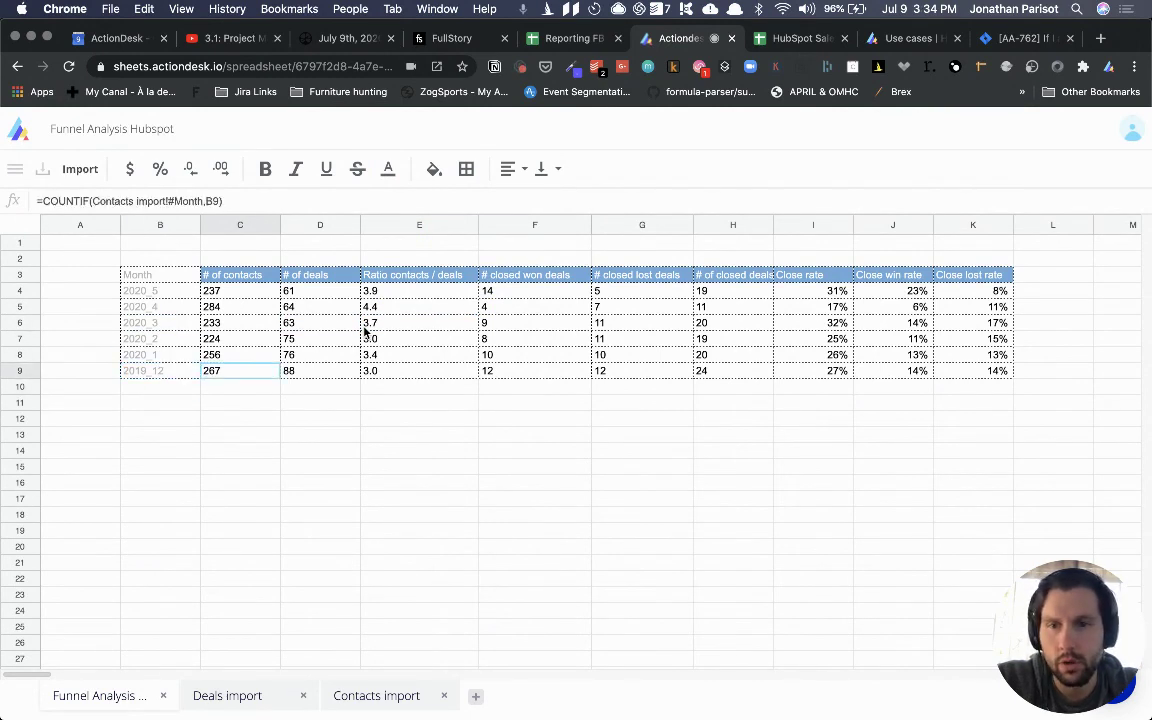
{"action": "key", "text": "super+shift+Right"}
{"action": "key", "text": "Left"}
{"action": "key", "text": "Down"}
{"action": "key", "text": "Down"}
{"action": "key", "text": "Up"}
{"action": "key", "text": "Up"}
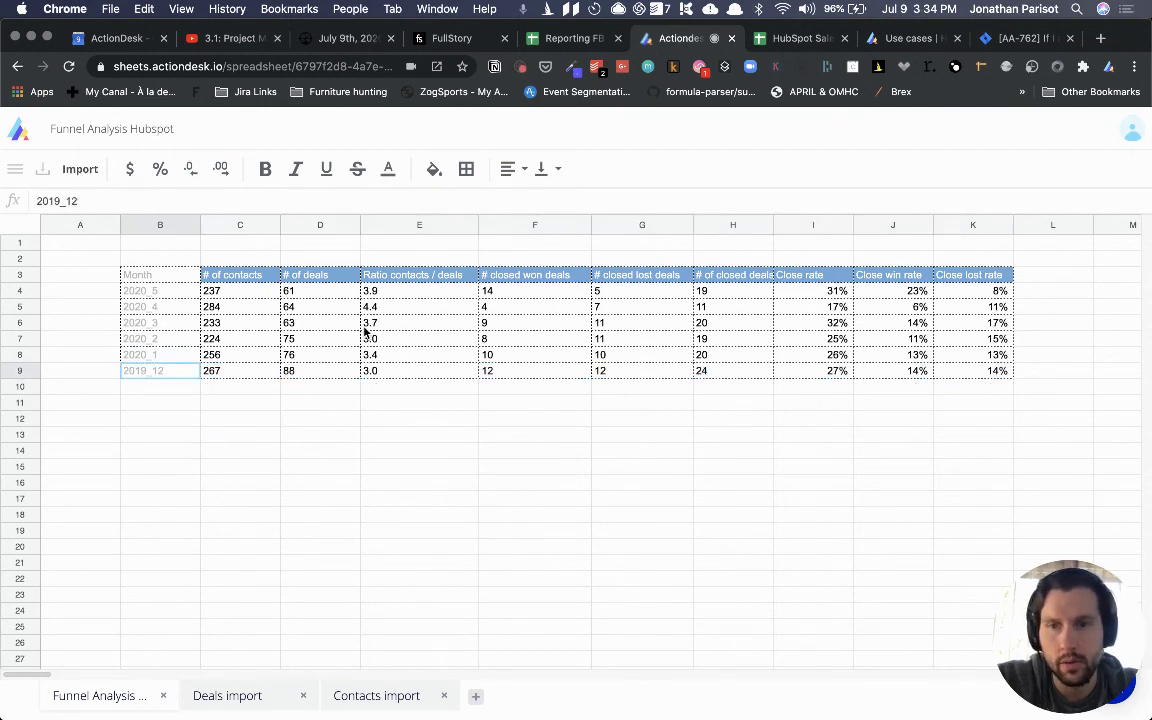